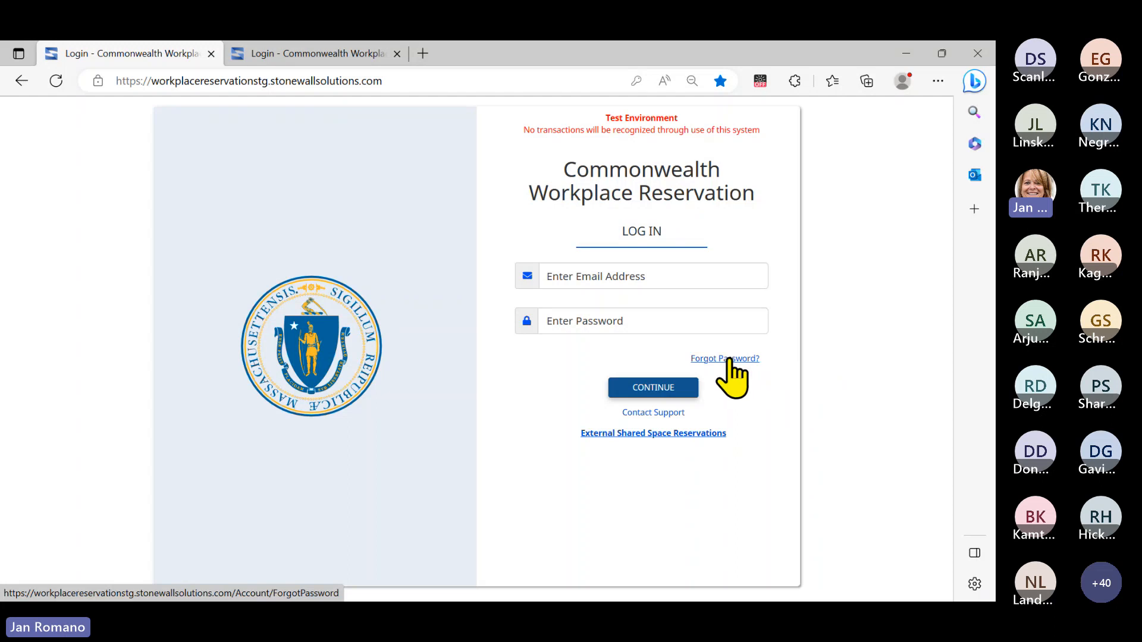
# Open the forgotten-password page from the login page and go back without submitting a reset request.
pyautogui.click(731, 359)
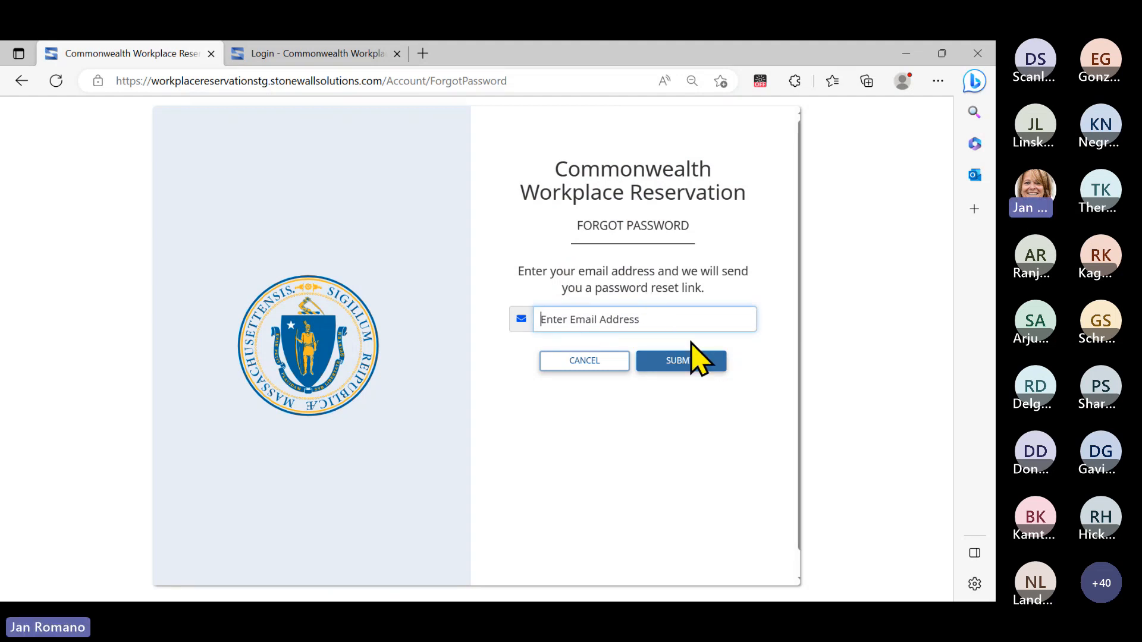
pyautogui.click(593, 364)
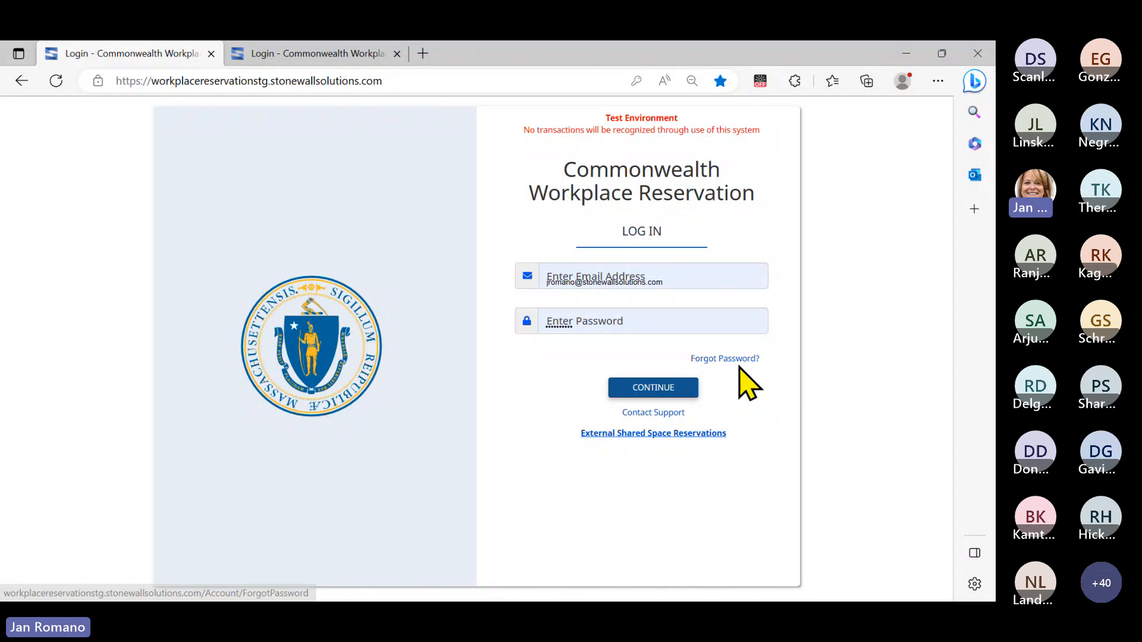
# Open the support help center from the login page and bring up its form for submitting a request or incident.
pyautogui.click(643, 415)
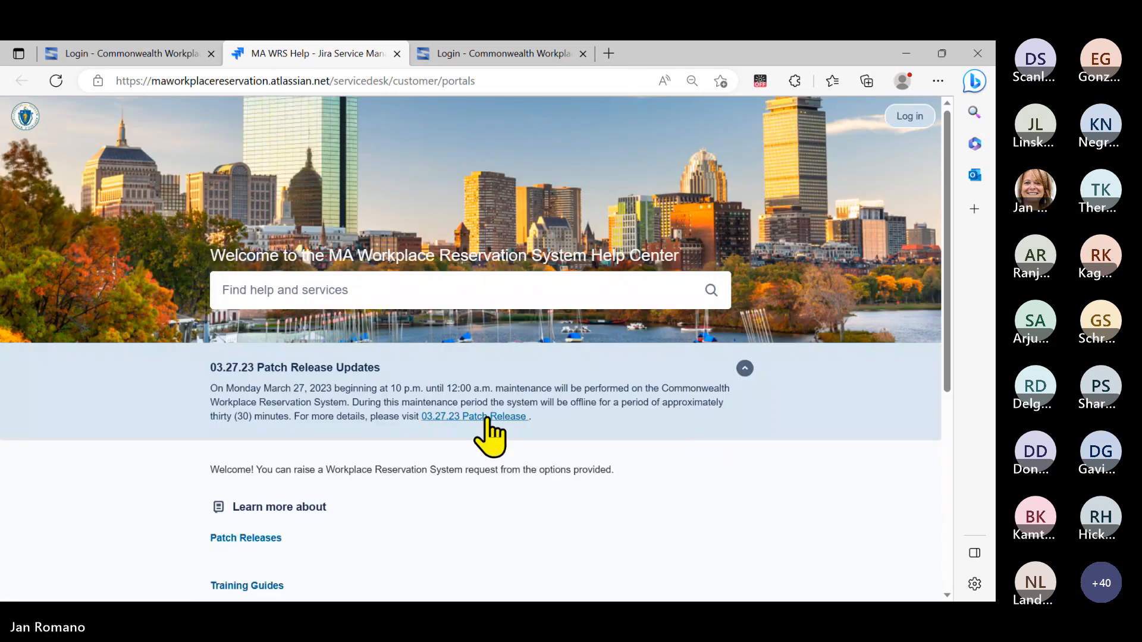
pyautogui.scroll(-5, 481, 434)
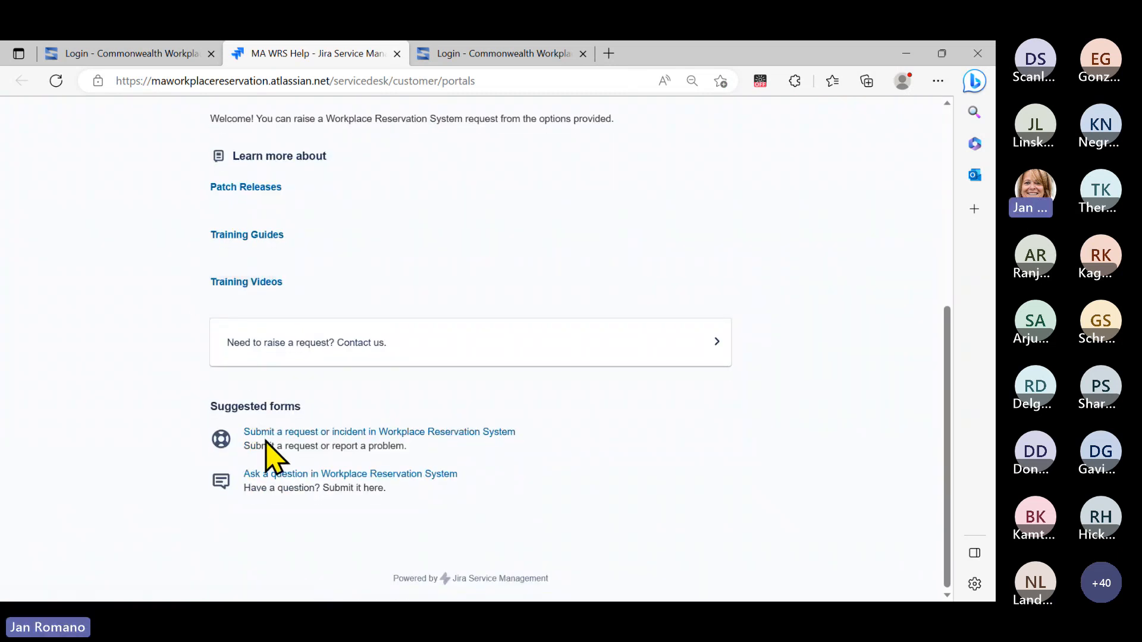
pyautogui.click(313, 435)
pyautogui.click(319, 474)
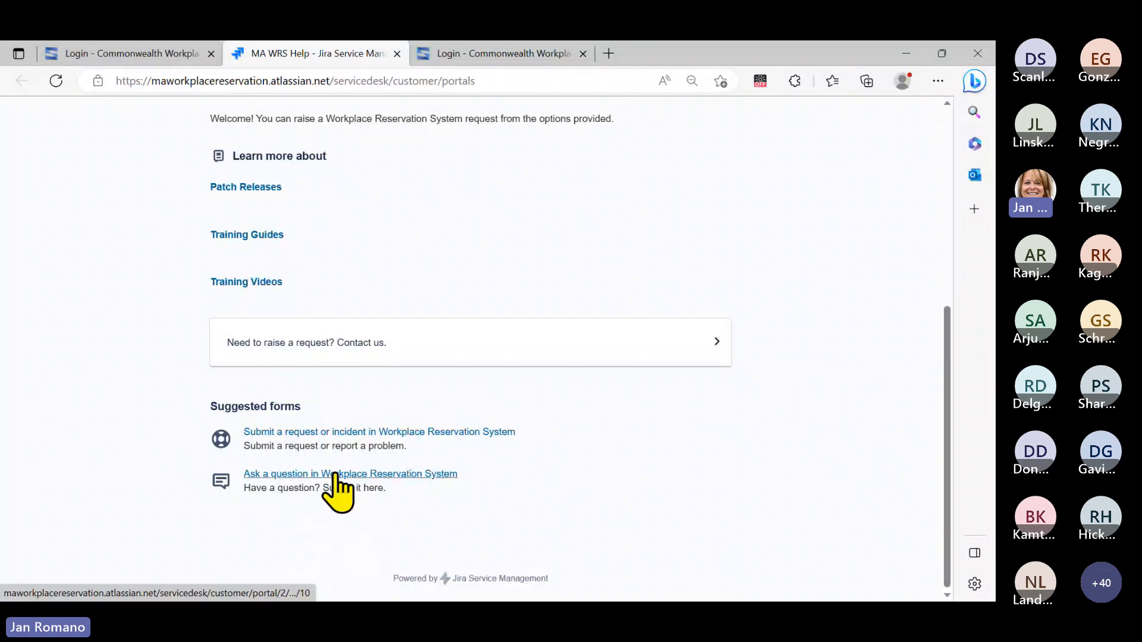
pyautogui.click(351, 441)
pyautogui.click(337, 433)
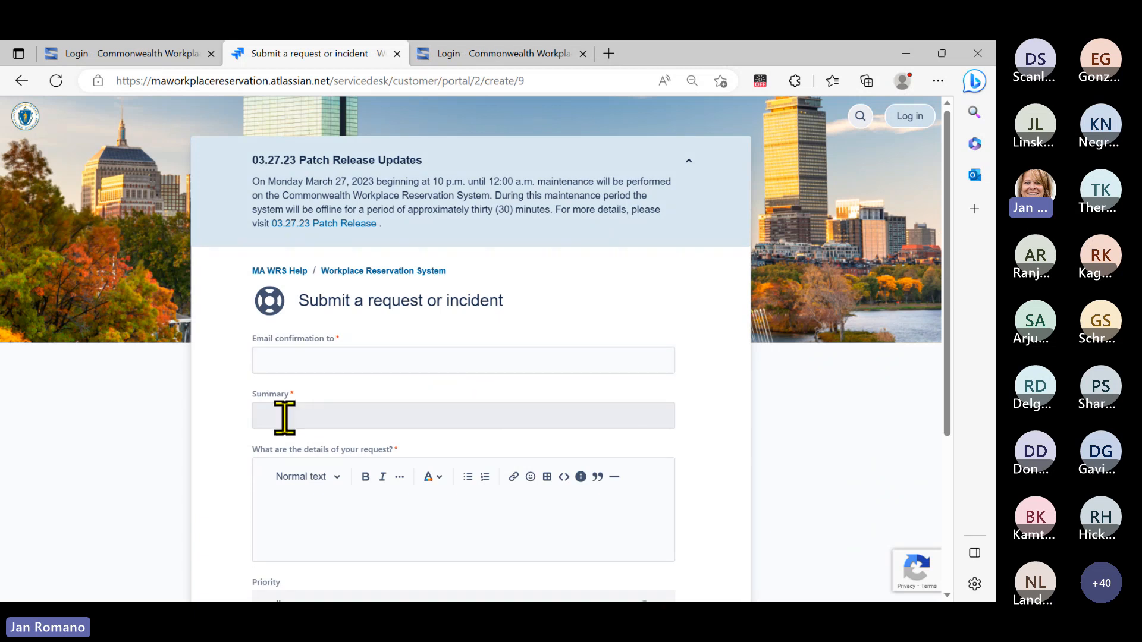
# Look through the request form down to its priority and attachment fields, cancel it and close the help center page.
pyautogui.scroll(-3, 390, 420)
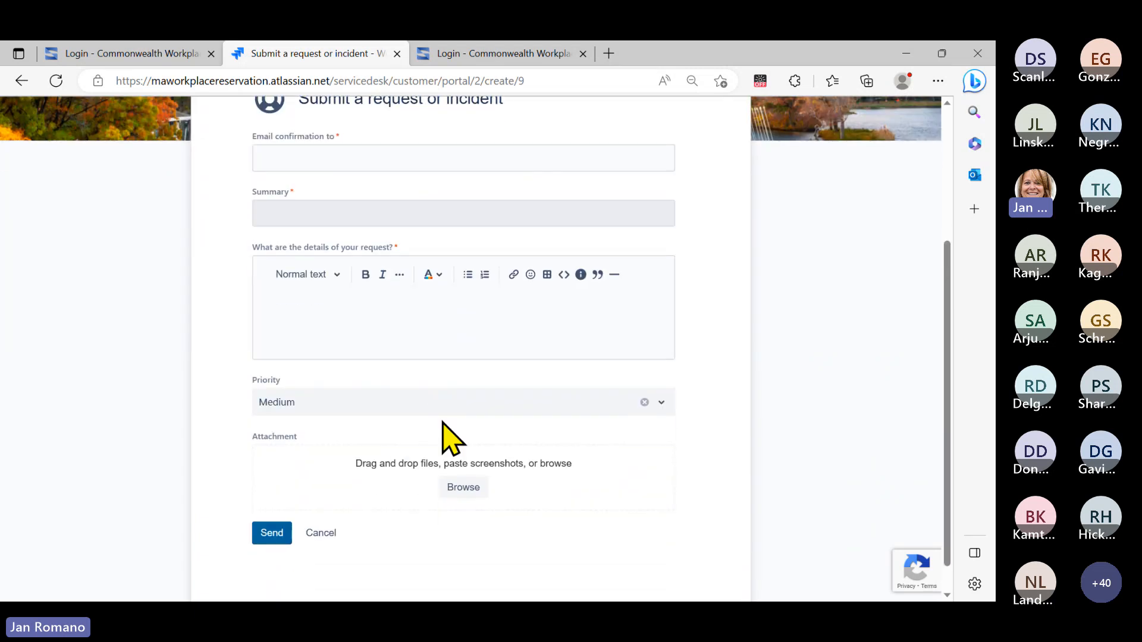
pyautogui.press('ctrl')
pyautogui.press('ctrl')
pyautogui.press('ctrl')
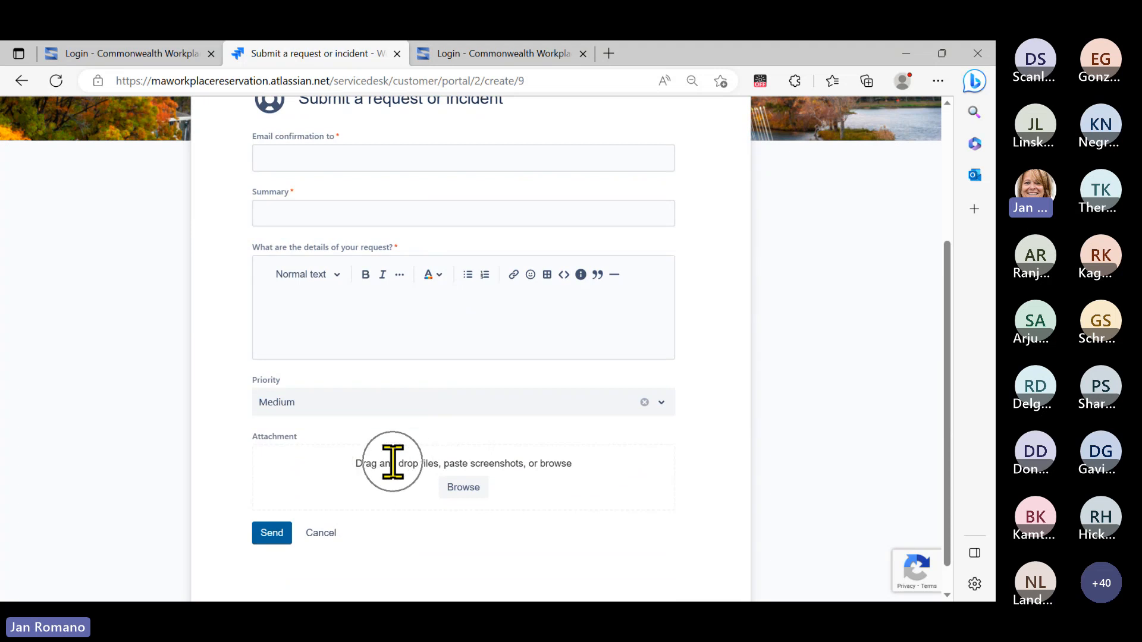
pyautogui.press('ctrl')
pyautogui.press('ctrl')
pyautogui.press('ctrl')
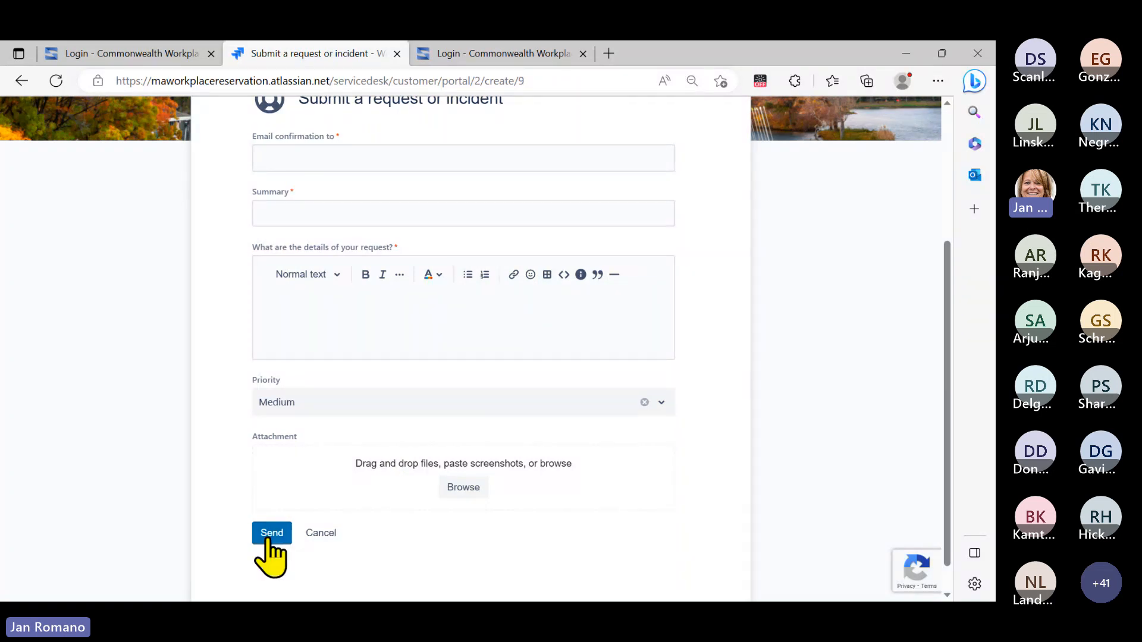
pyautogui.scroll(4, 684, 431)
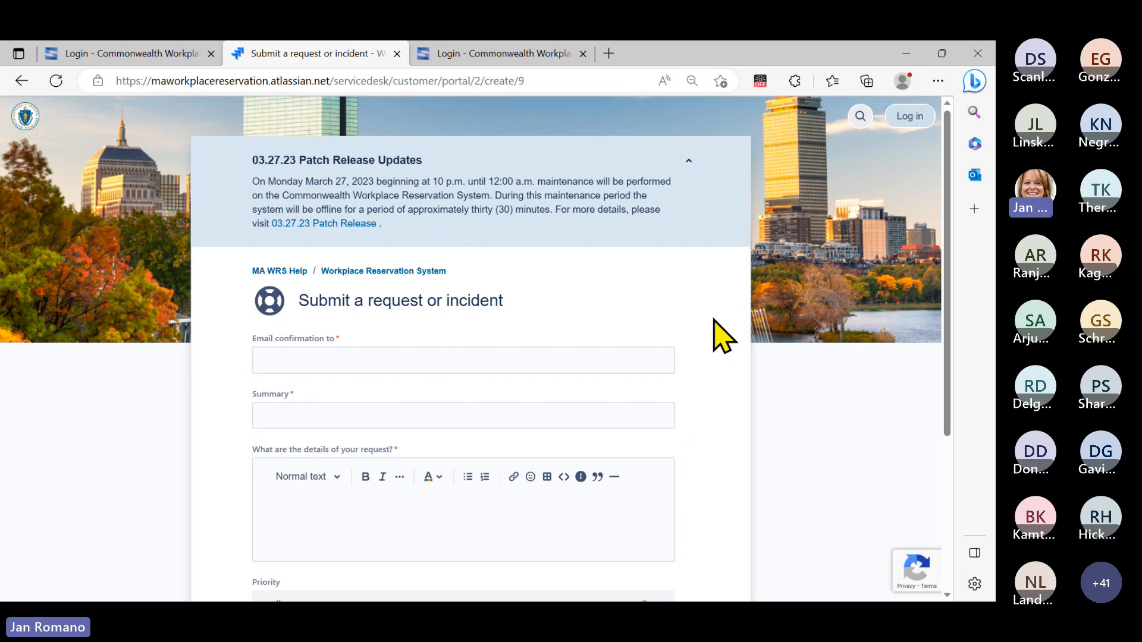
pyautogui.scroll(-4, 709, 339)
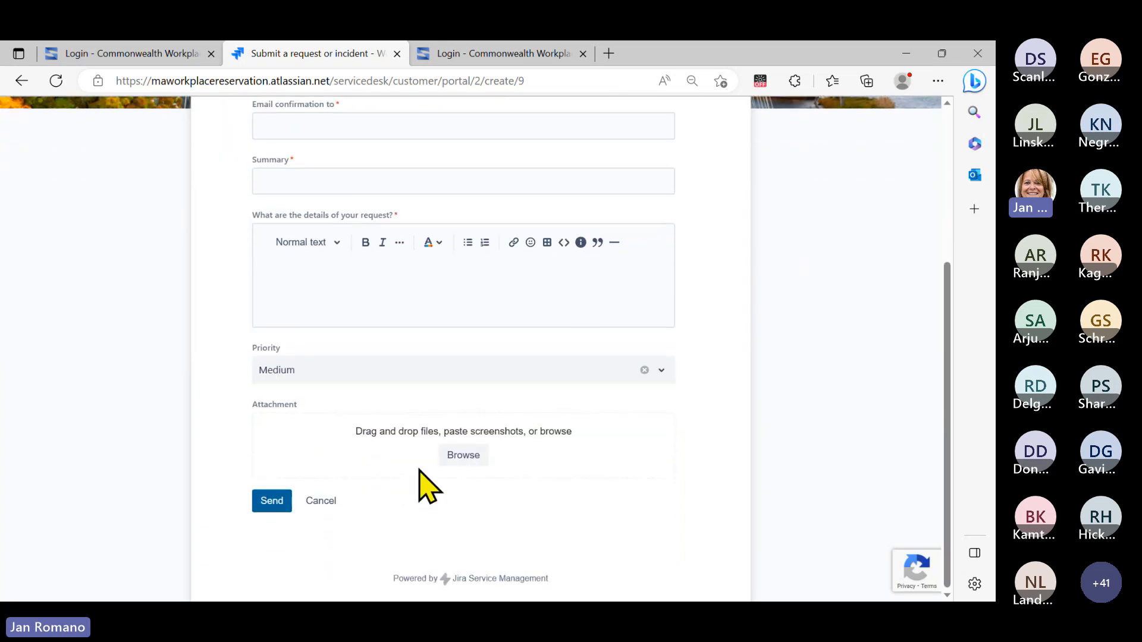
pyautogui.click(320, 501)
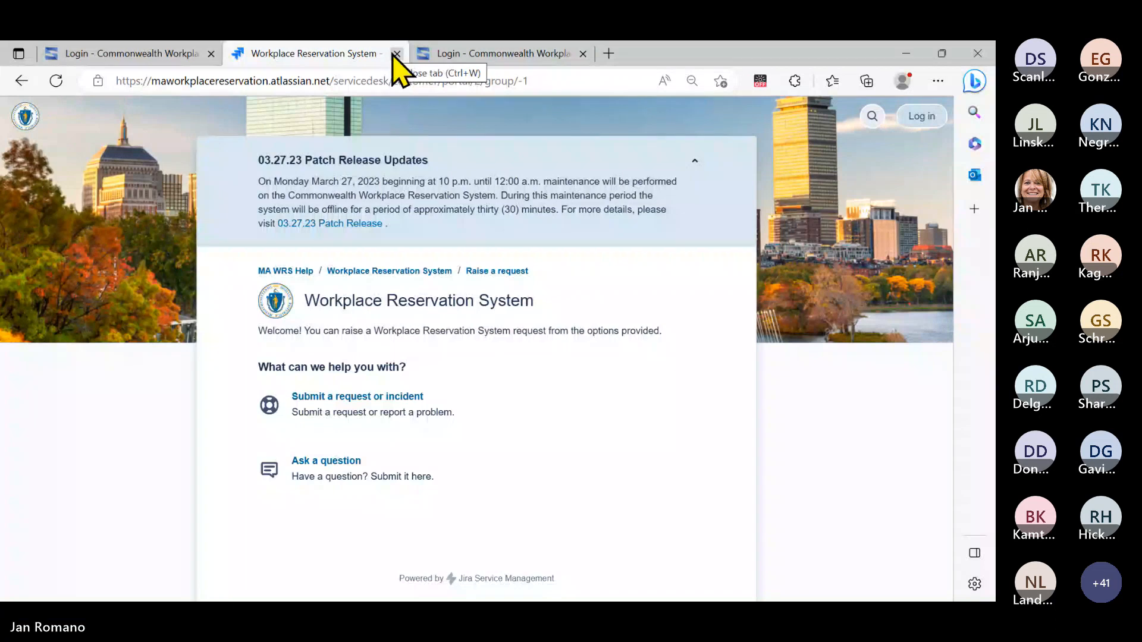
pyautogui.click(395, 55)
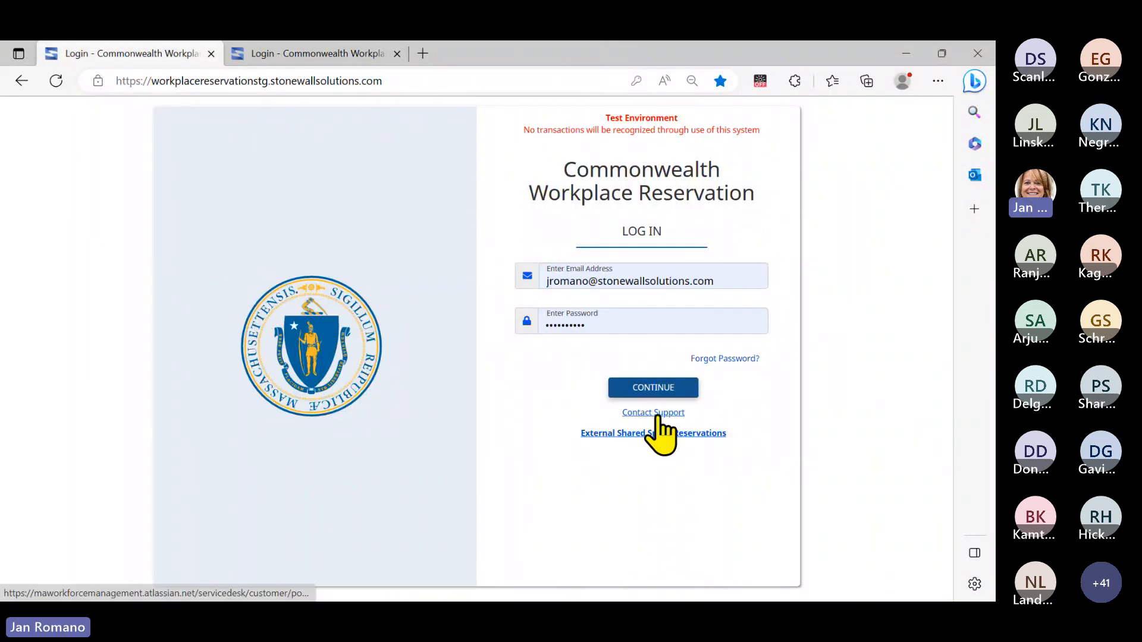
pyautogui.click(732, 362)
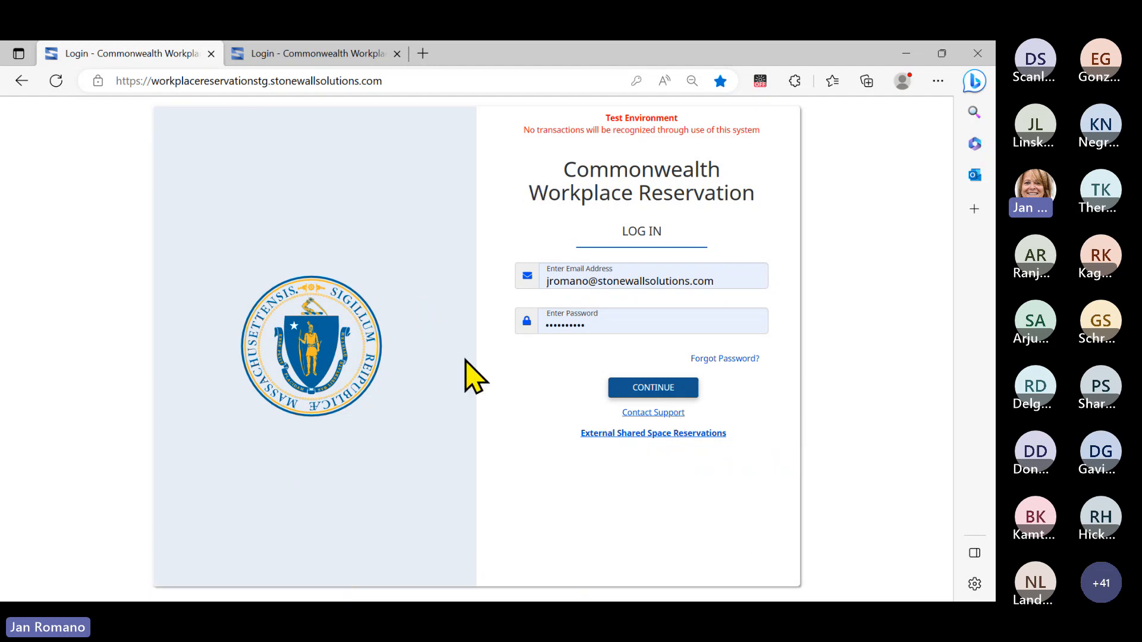
pyautogui.click(666, 436)
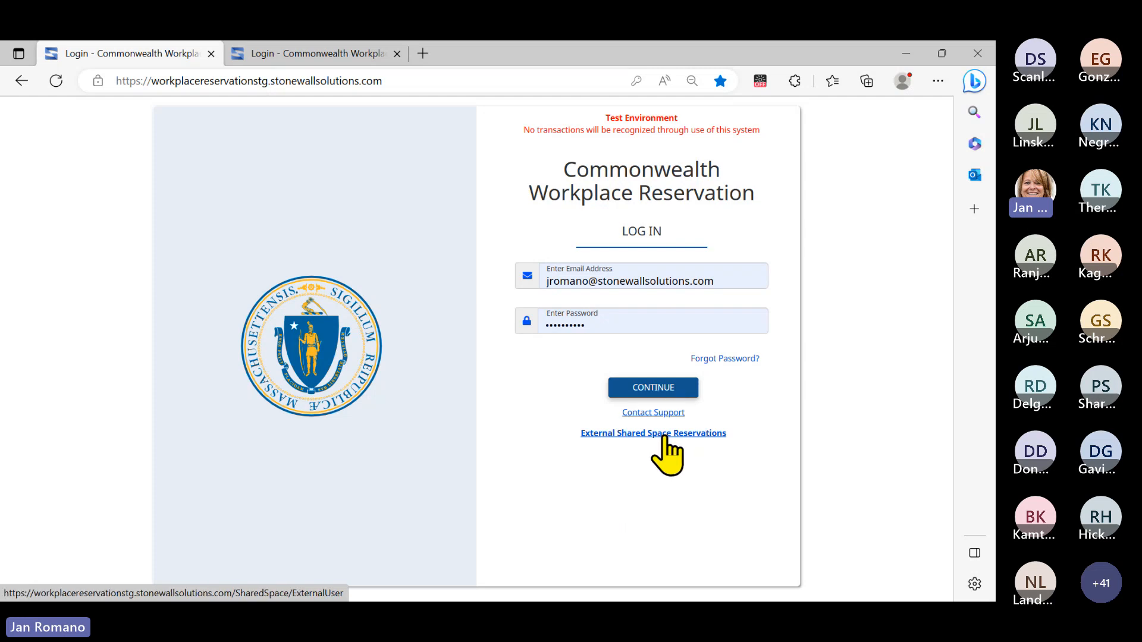
pyautogui.click(627, 436)
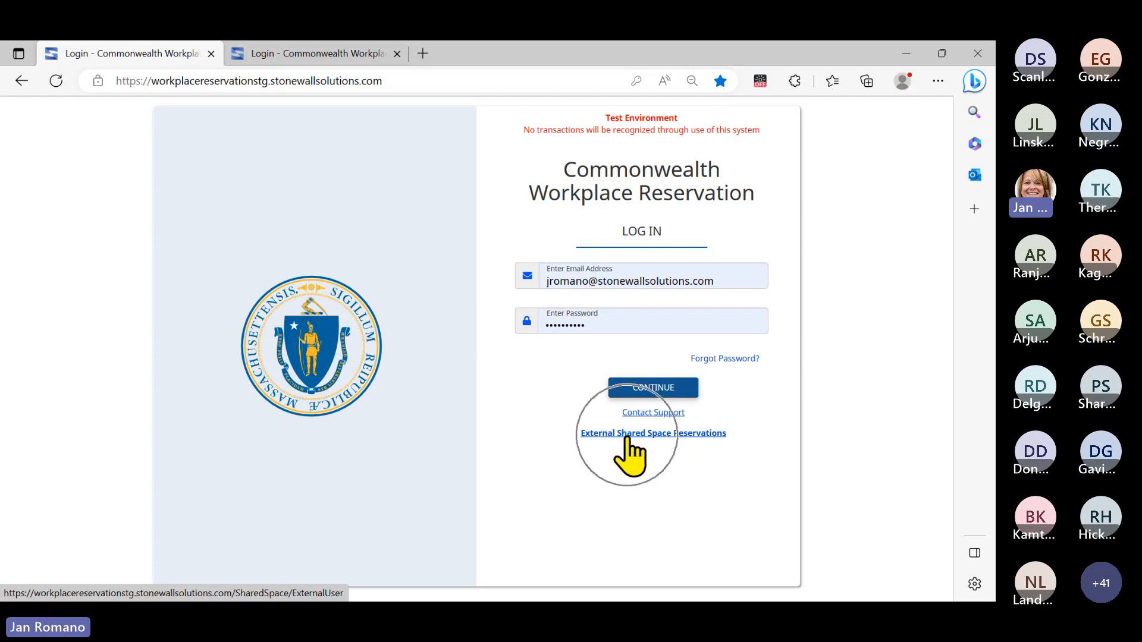
pyautogui.click(626, 436)
# Log in with the test account already filled in on the other open login page and look over the dashboard.
pyautogui.click(312, 54)
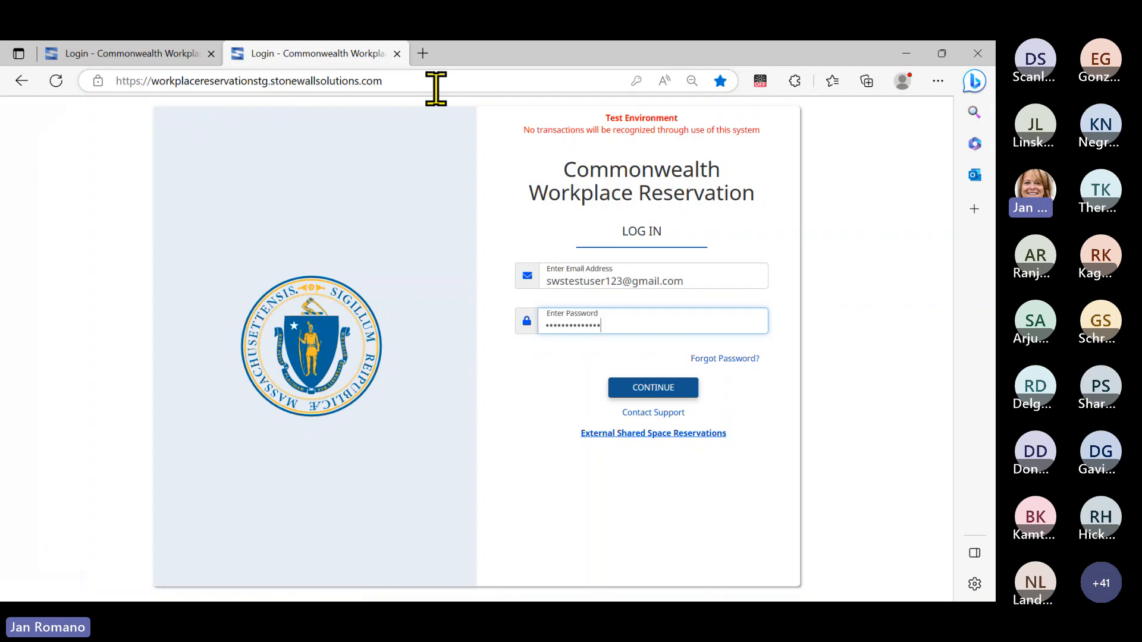
pyautogui.click(665, 396)
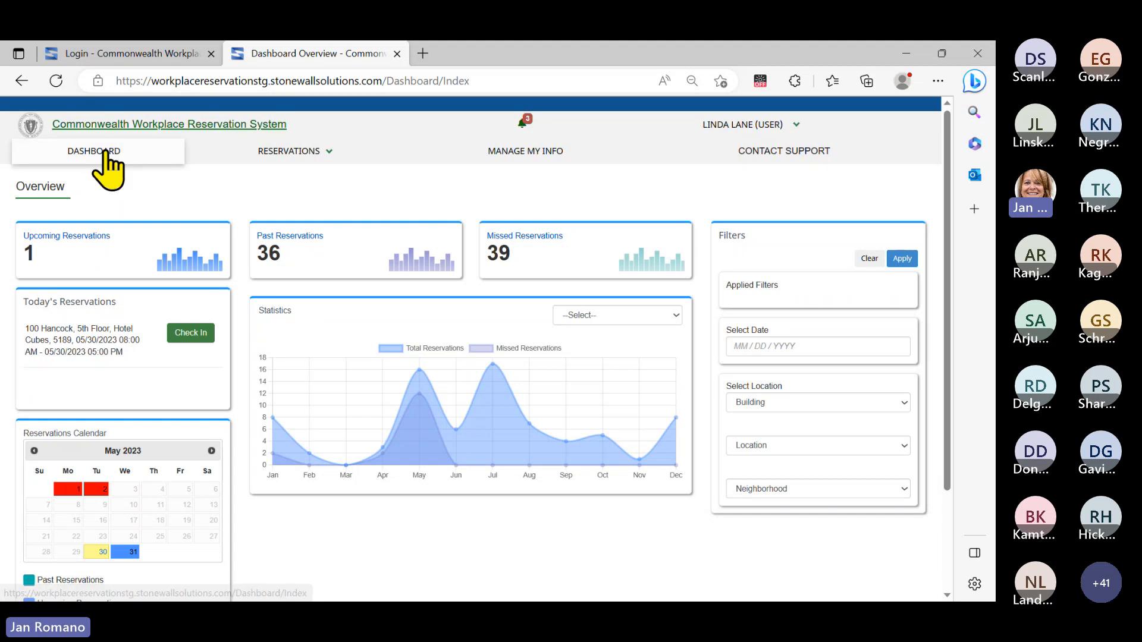
pyautogui.moveTo(236, 158)
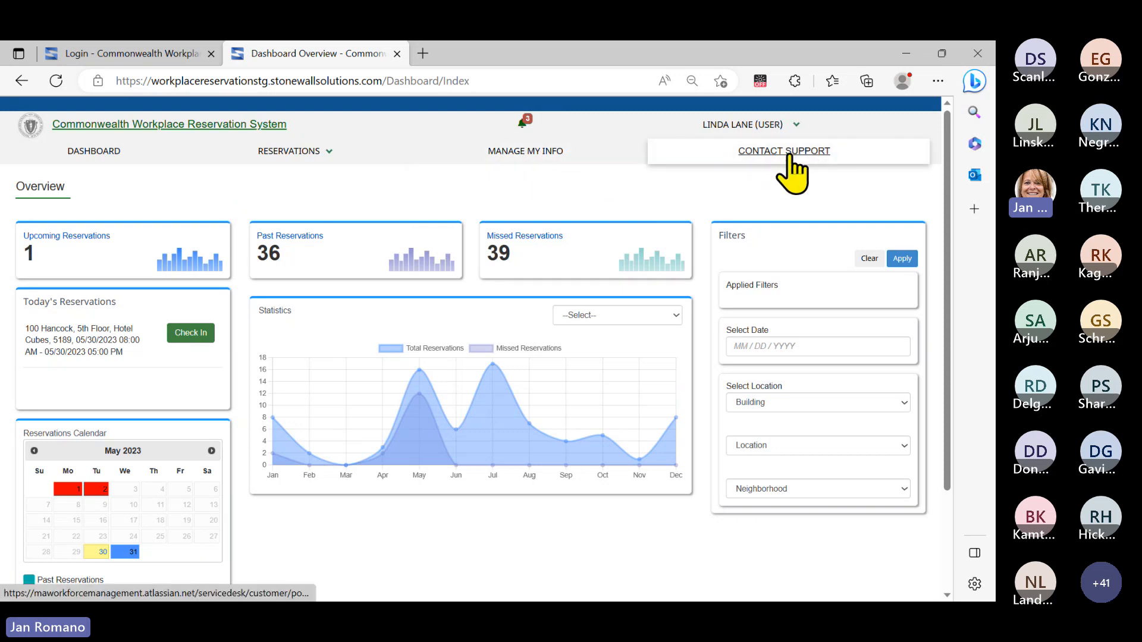
pyautogui.moveTo(740, 132)
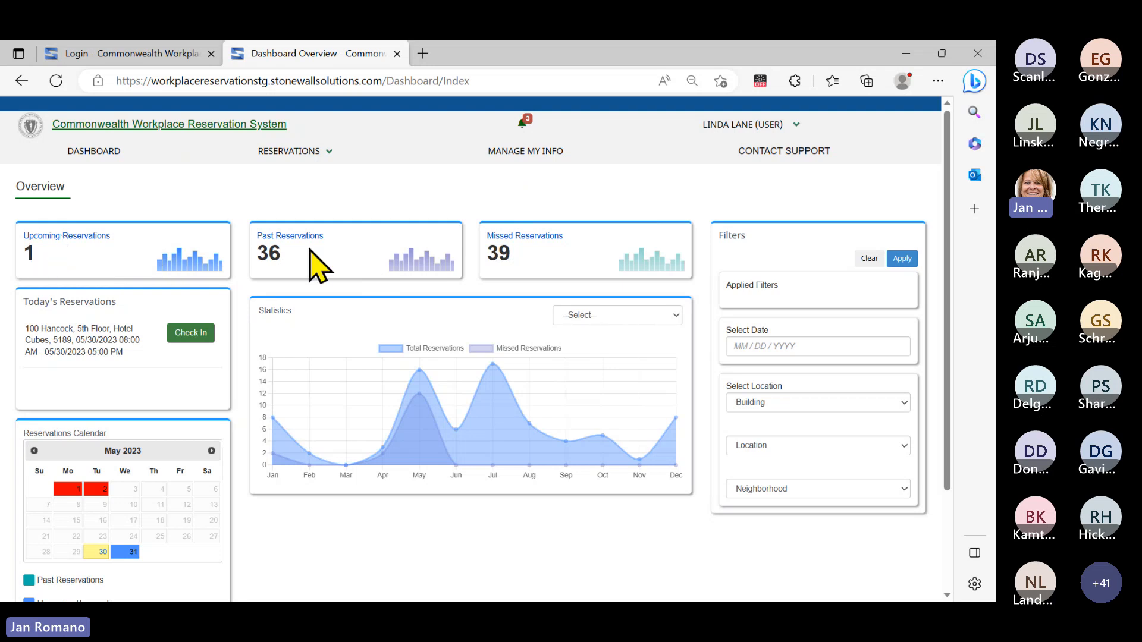
pyautogui.press('ctrl')
pyautogui.press('ctrl')
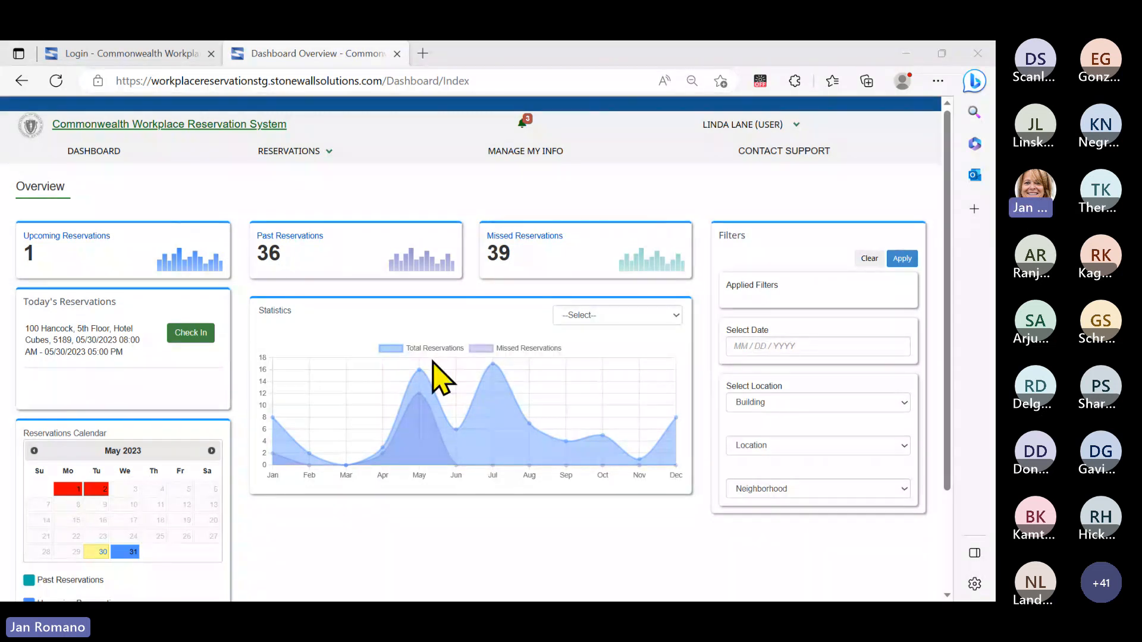
# Limit the dashboard's reservation statistics chart to the last 3 months.
pyautogui.click(420, 353)
pyautogui.click(456, 470)
pyautogui.click(676, 316)
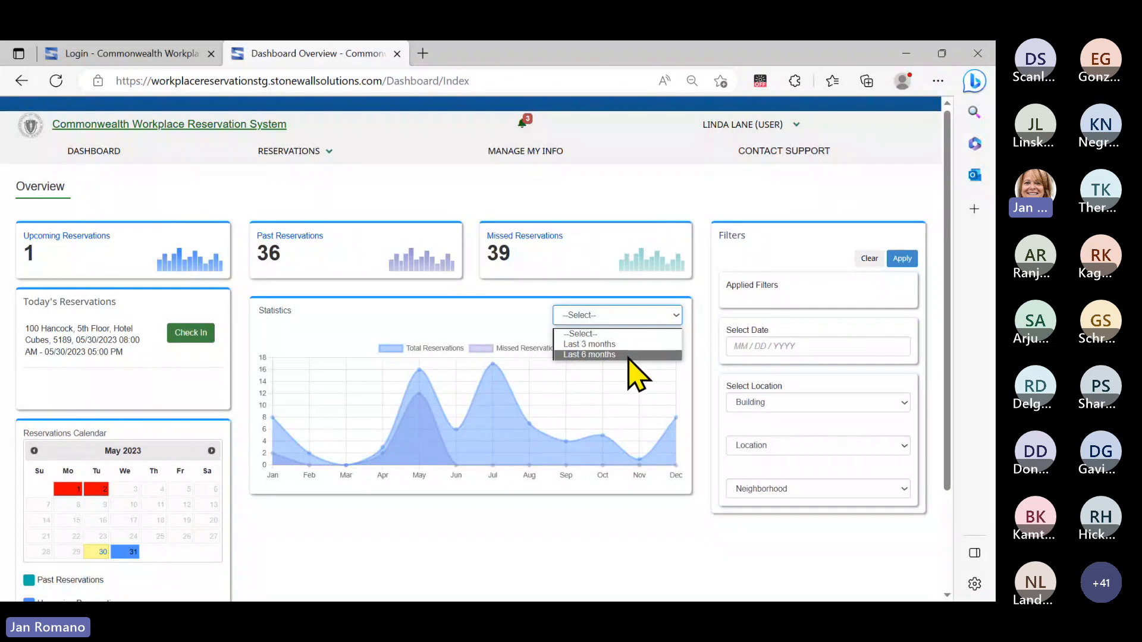
pyautogui.click(623, 344)
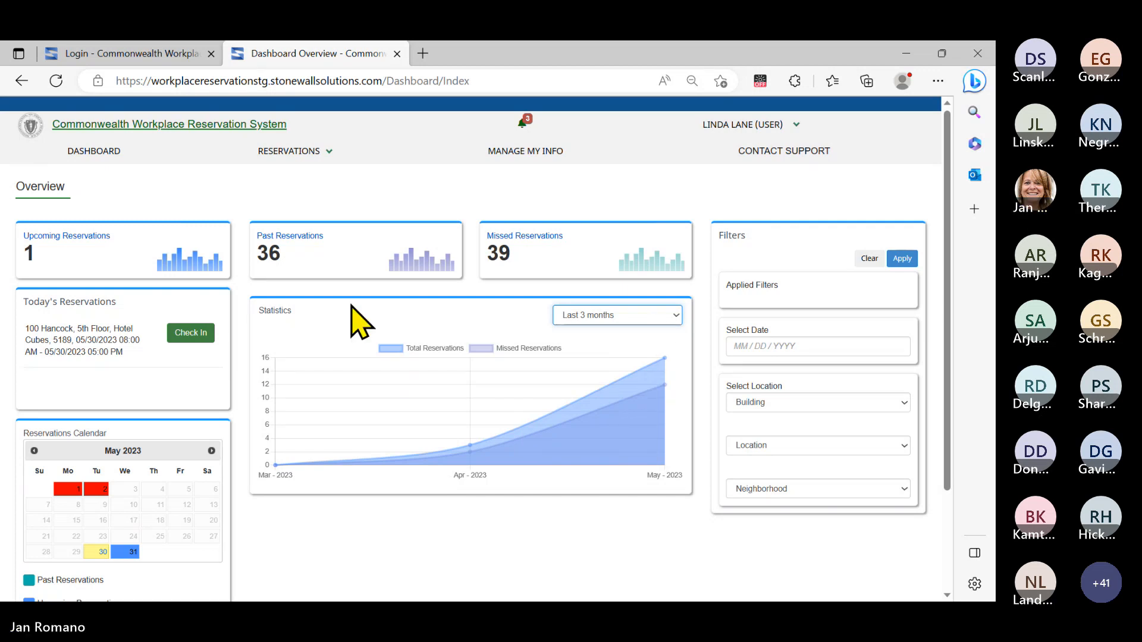
# View the details of the May 31, 2023 reservation in the reservations calendar and close them.
pyautogui.scroll(-3, 113, 527)
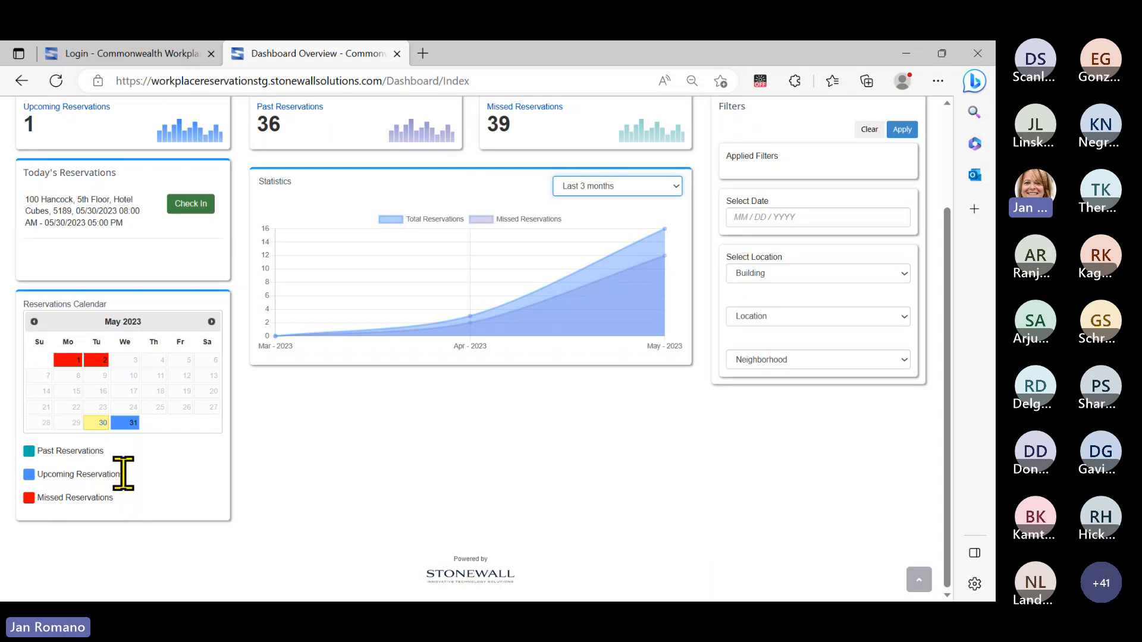
pyautogui.click(100, 450)
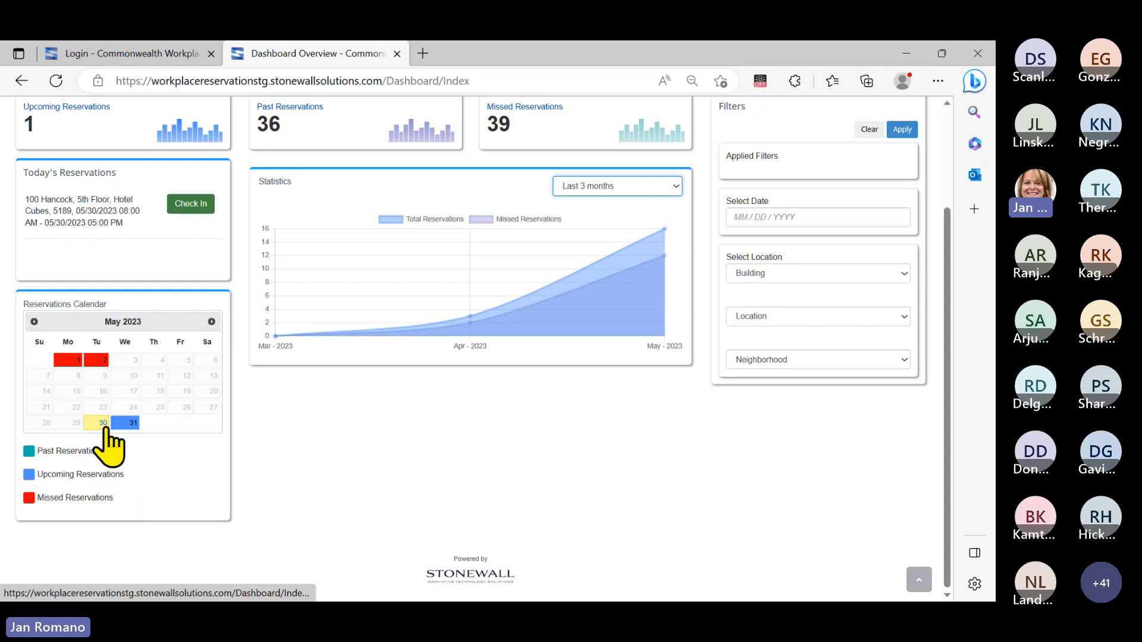
pyautogui.click(104, 424)
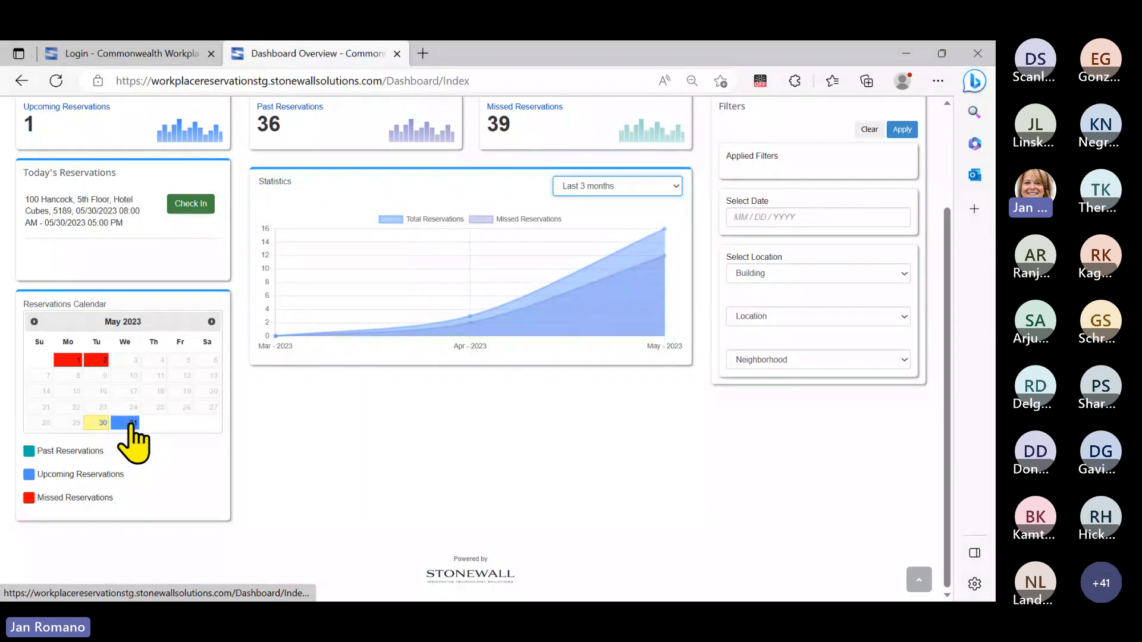
pyautogui.click(132, 424)
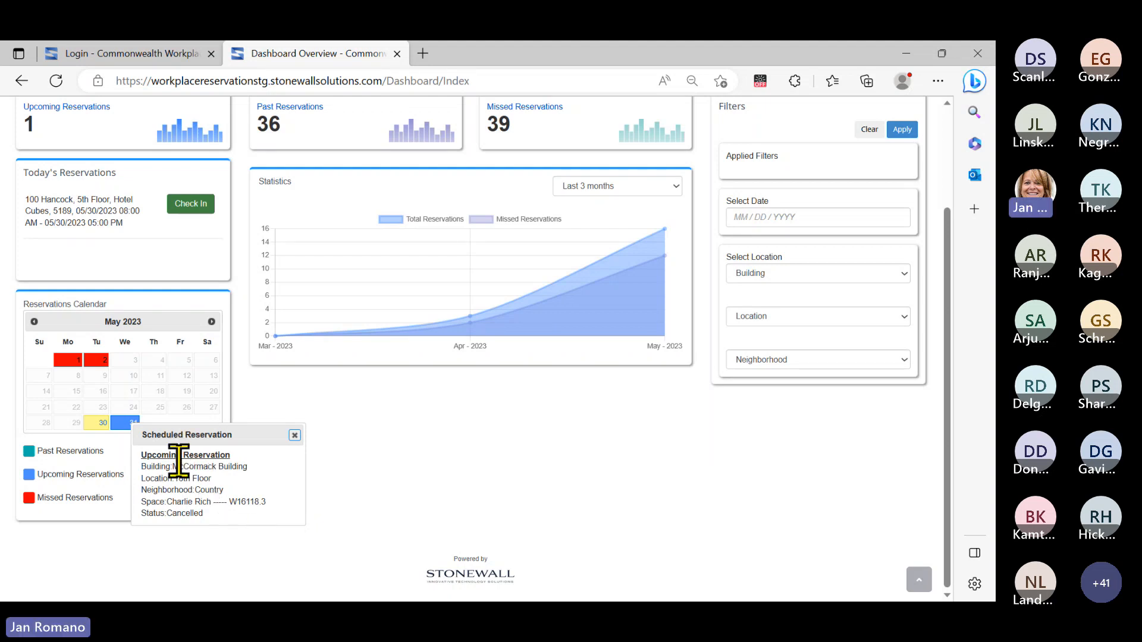
pyautogui.click(294, 436)
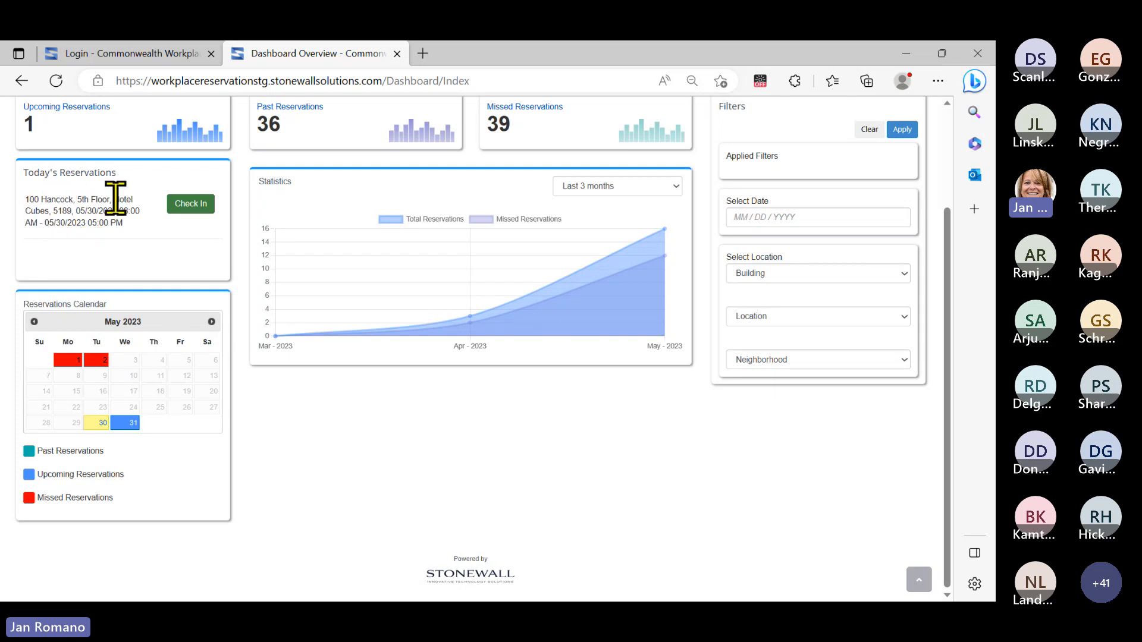
# Check in to today's reservation at 100 Hancock, 5th Floor, Hotel Cubes, from the dashboard.
pyautogui.click(201, 207)
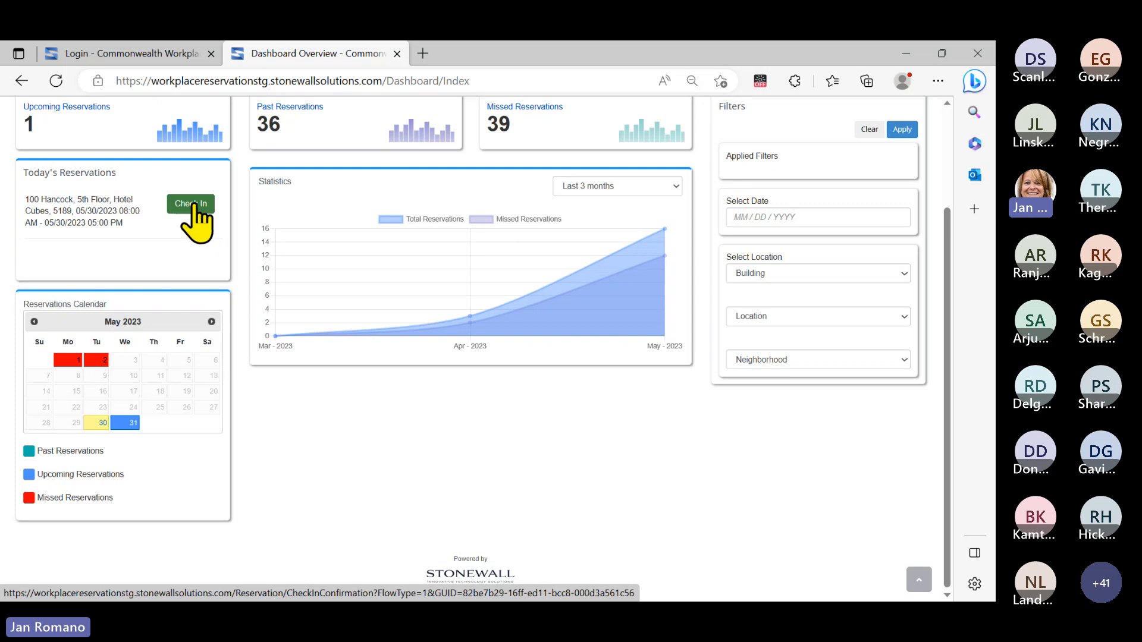
pyautogui.scroll(2, 306, 403)
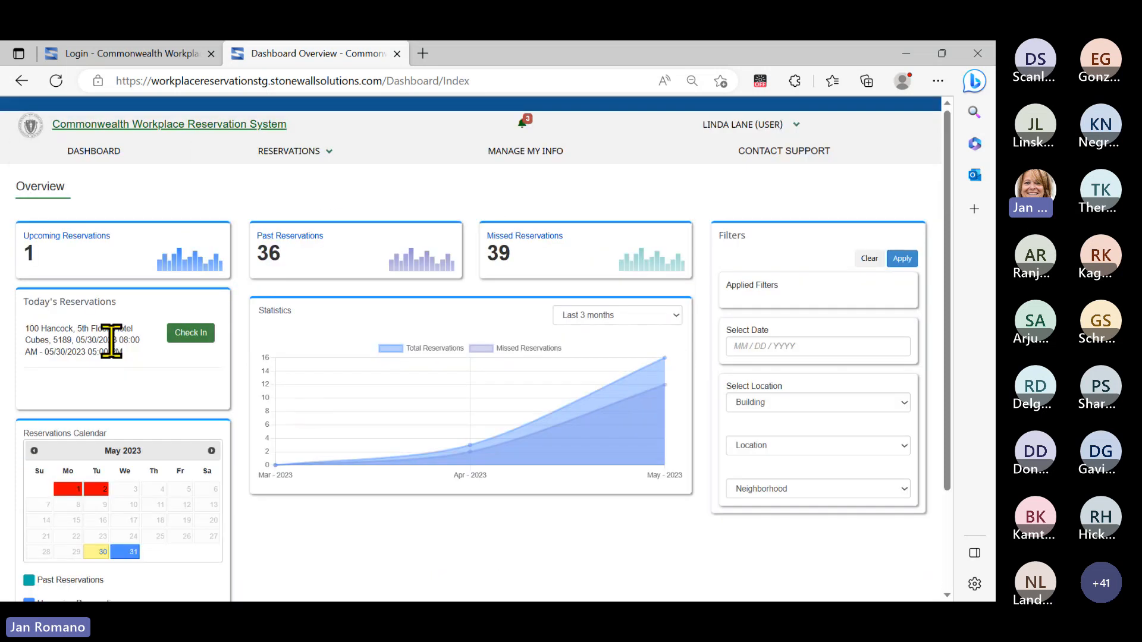
pyautogui.click(187, 332)
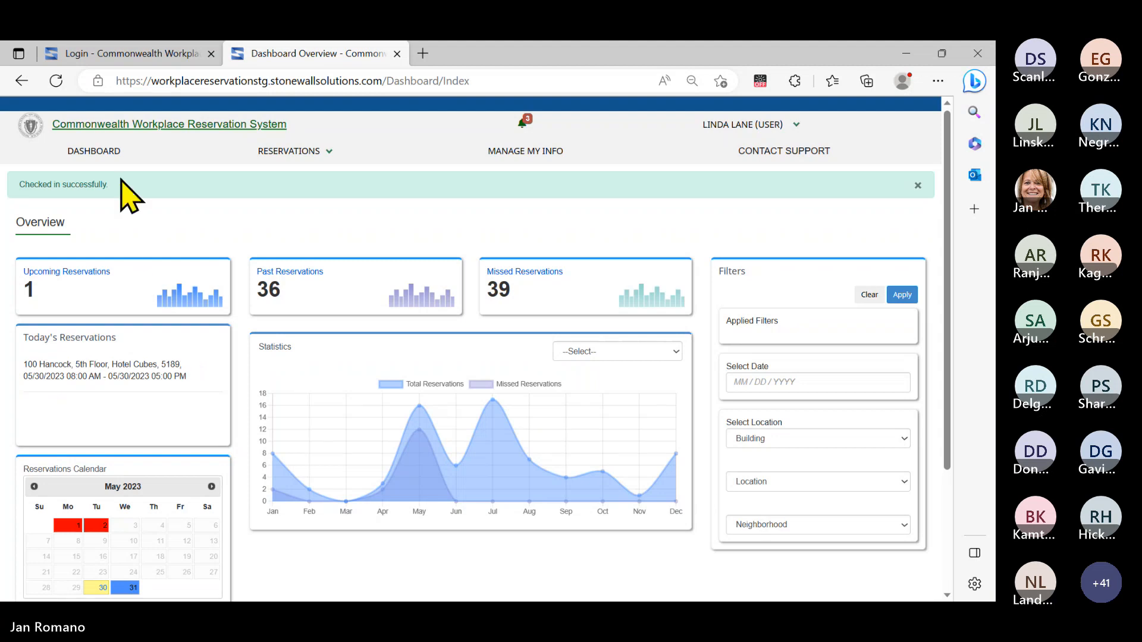
pyautogui.click(111, 152)
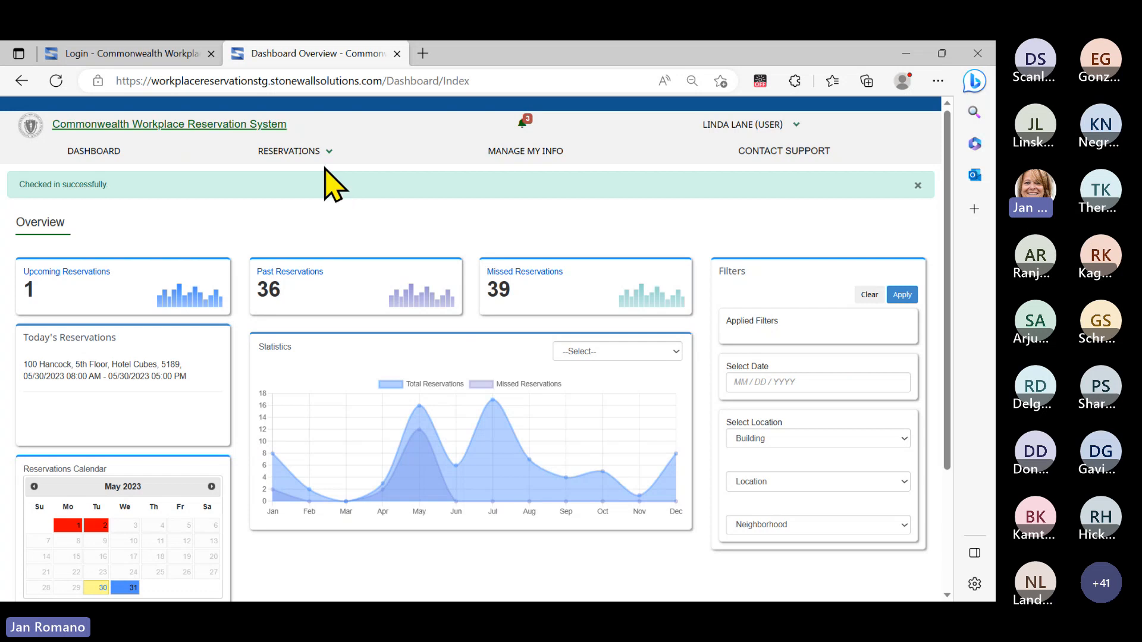
# Start a new reservation up to the choice between a workspace and a shared space.
pyautogui.click(305, 150)
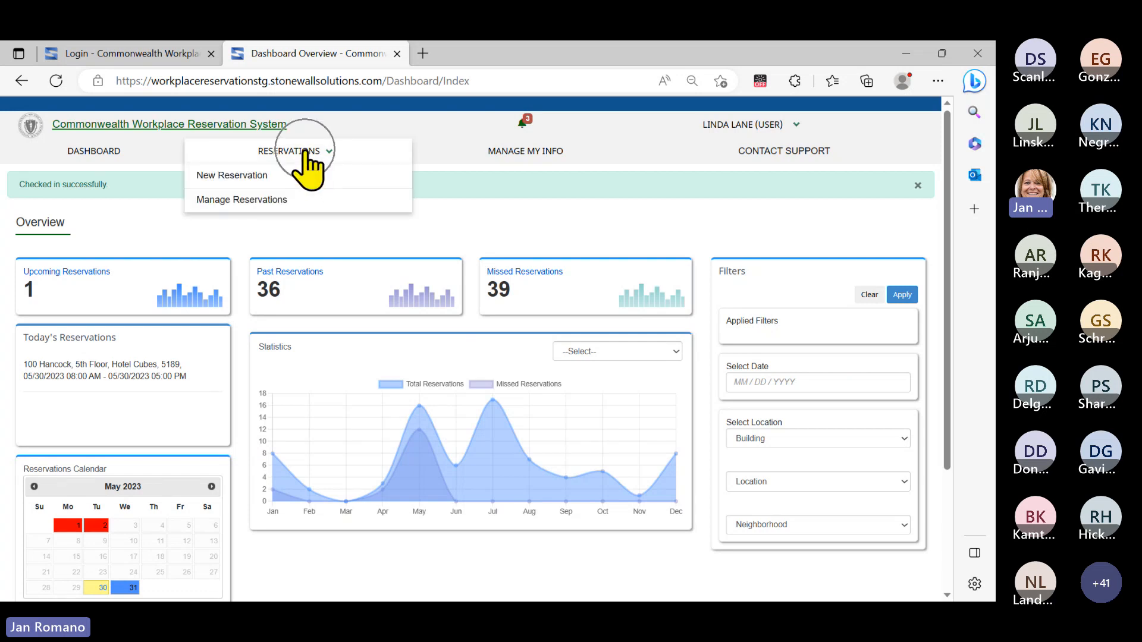
pyautogui.click(245, 177)
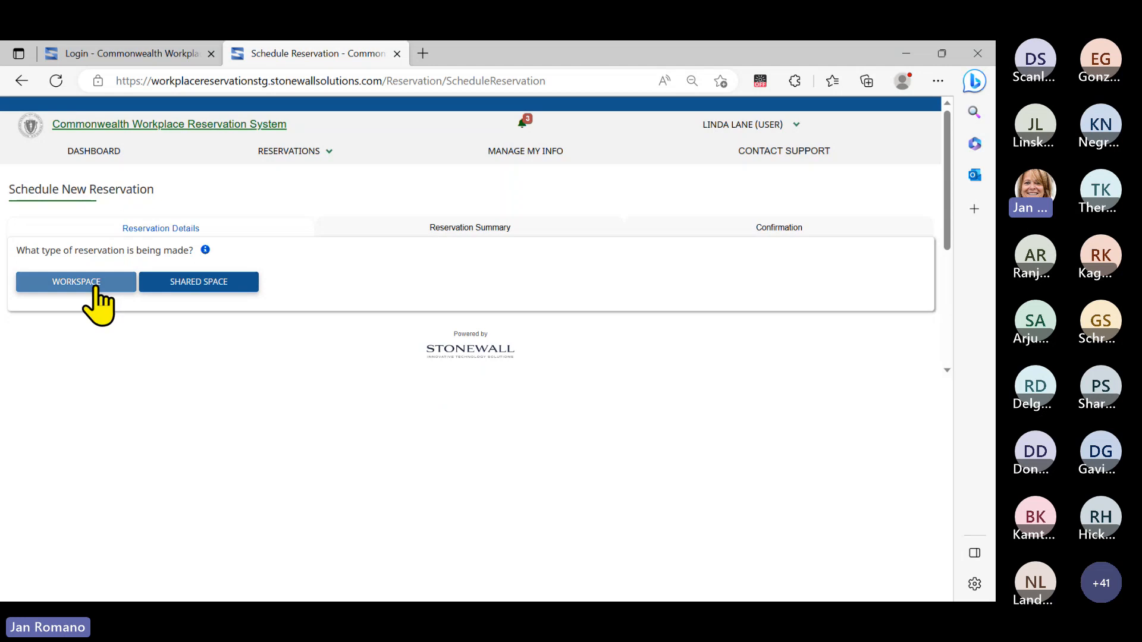
pyautogui.press('ctrl')
pyautogui.press('ctrl')
pyautogui.press('ctrl')
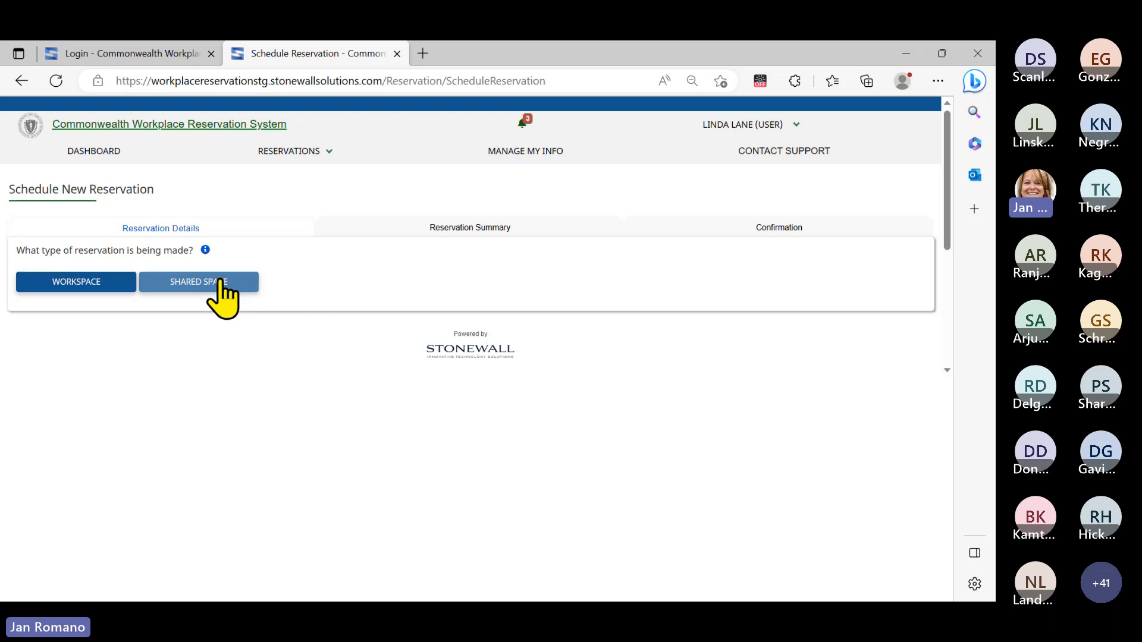
# Choose a workspace reservation and set its location to building 100 Hancock, 5th Floor.
pyautogui.moveTo(204, 251)
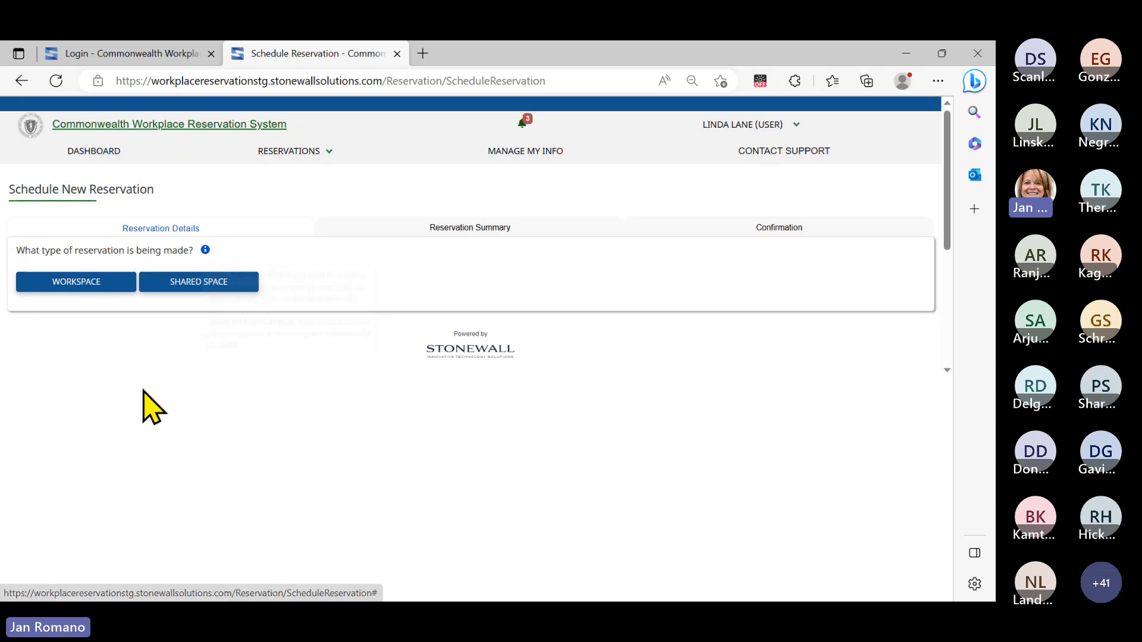
pyautogui.click(88, 283)
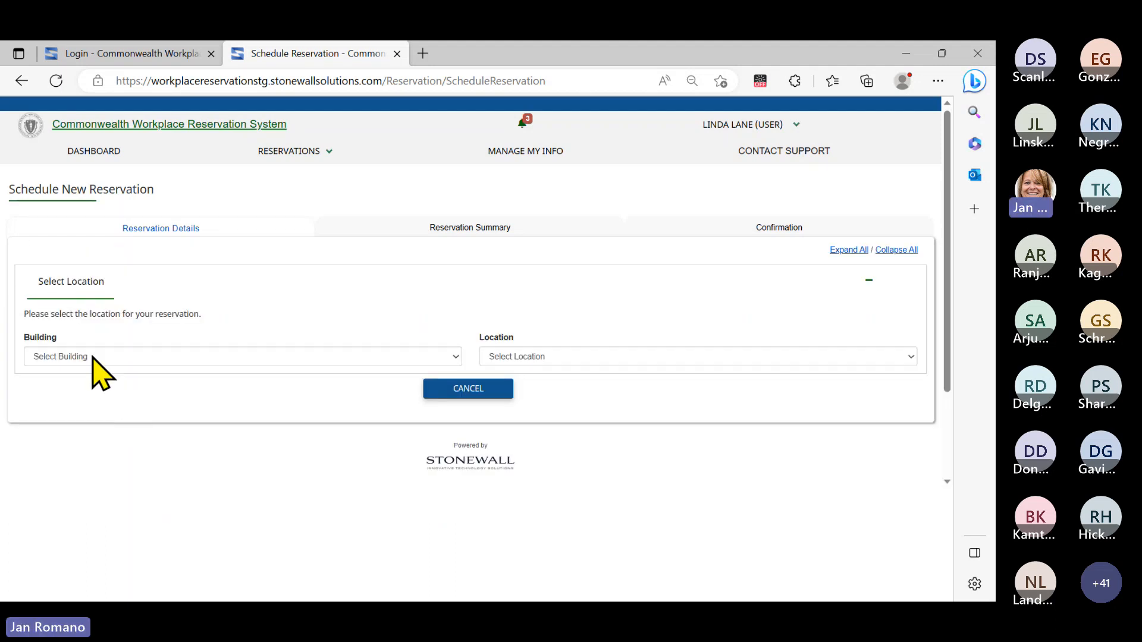
pyautogui.press('ctrl')
pyautogui.press('ctrl')
pyautogui.click(103, 359)
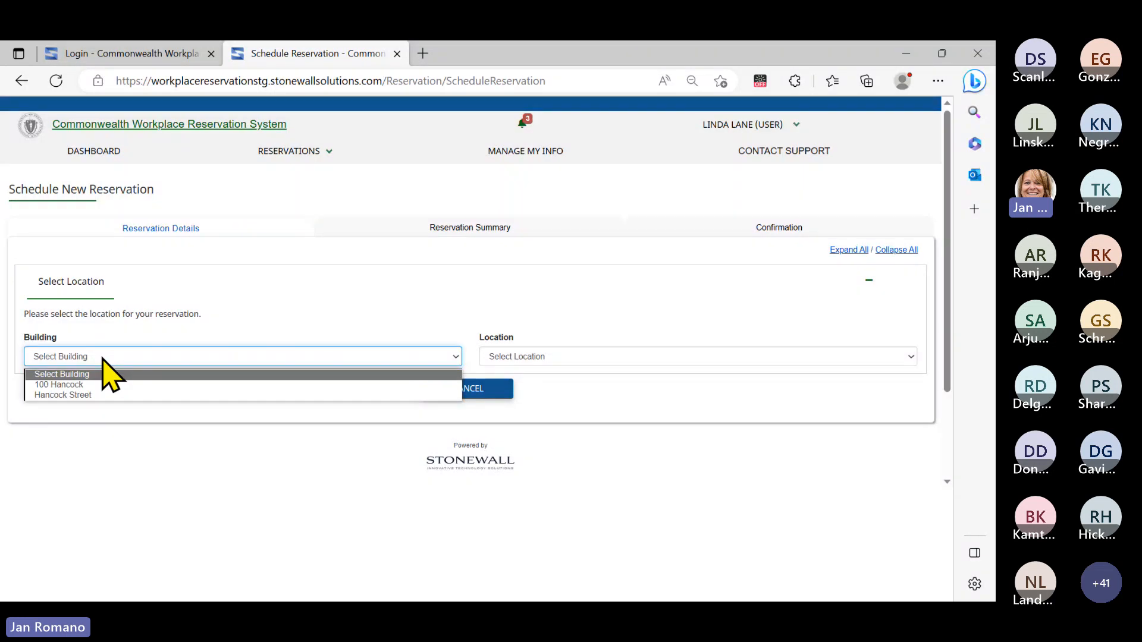
pyautogui.click(72, 386)
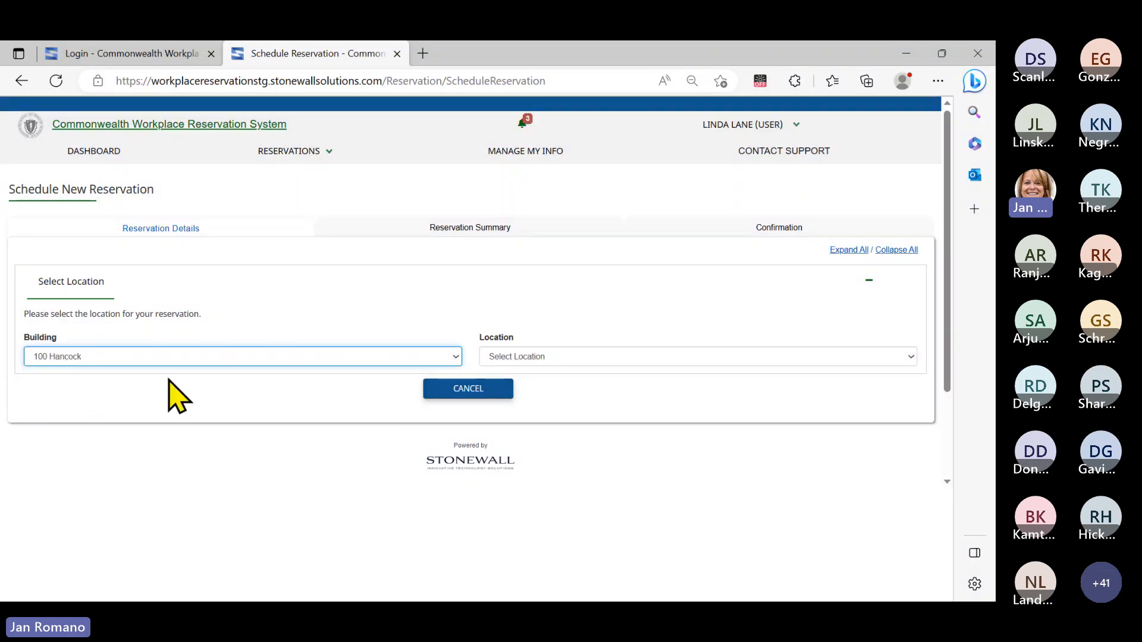
pyautogui.click(555, 357)
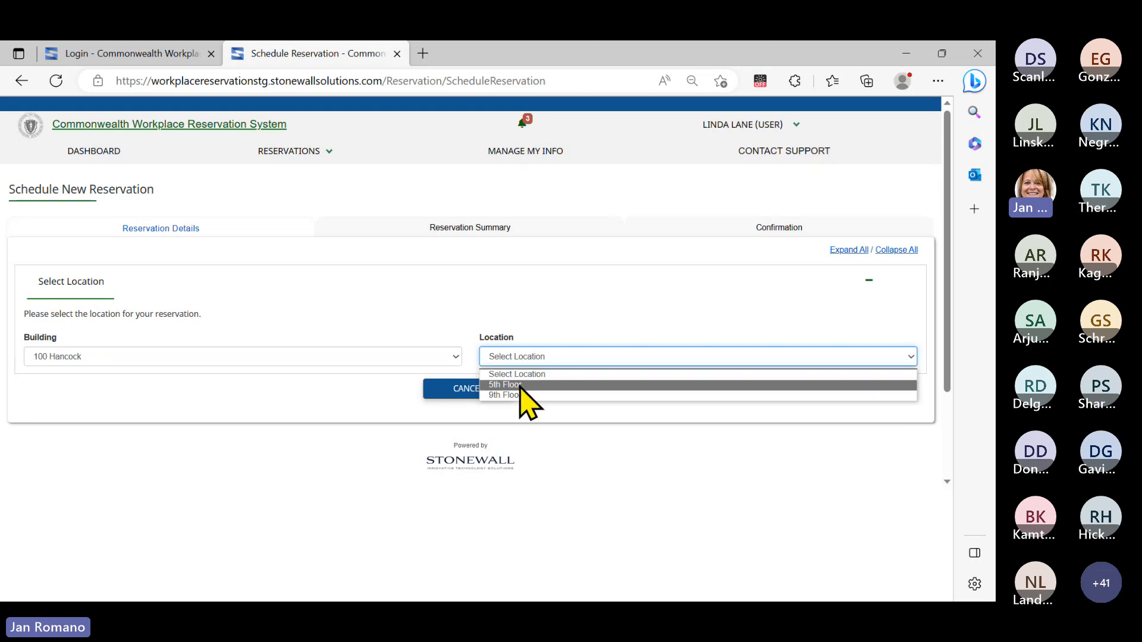
pyautogui.click(520, 385)
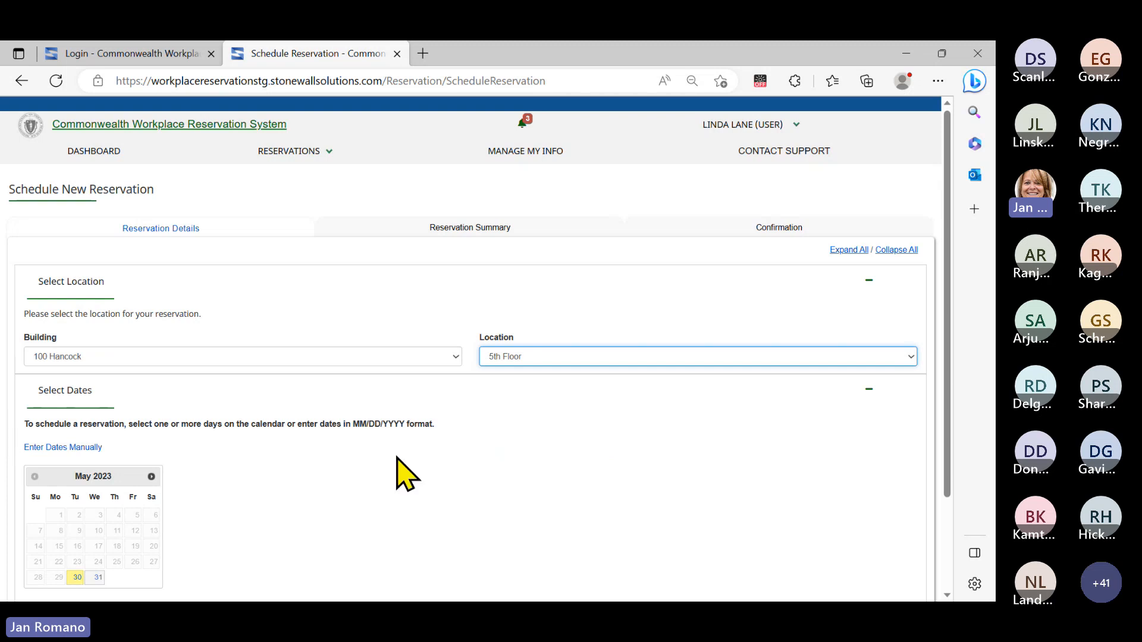
# Select June 15, June 22 and June 29, 2023 as the reservation dates.
pyautogui.scroll(-2, 400, 475)
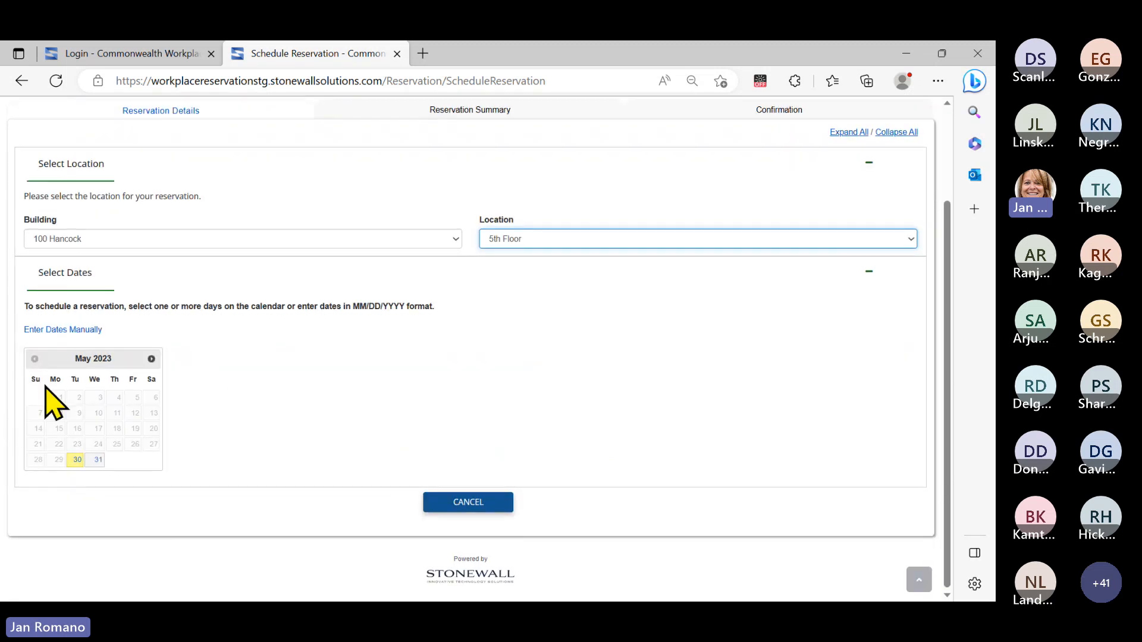
pyautogui.press('ctrl')
pyautogui.click(152, 359)
pyautogui.click(153, 359)
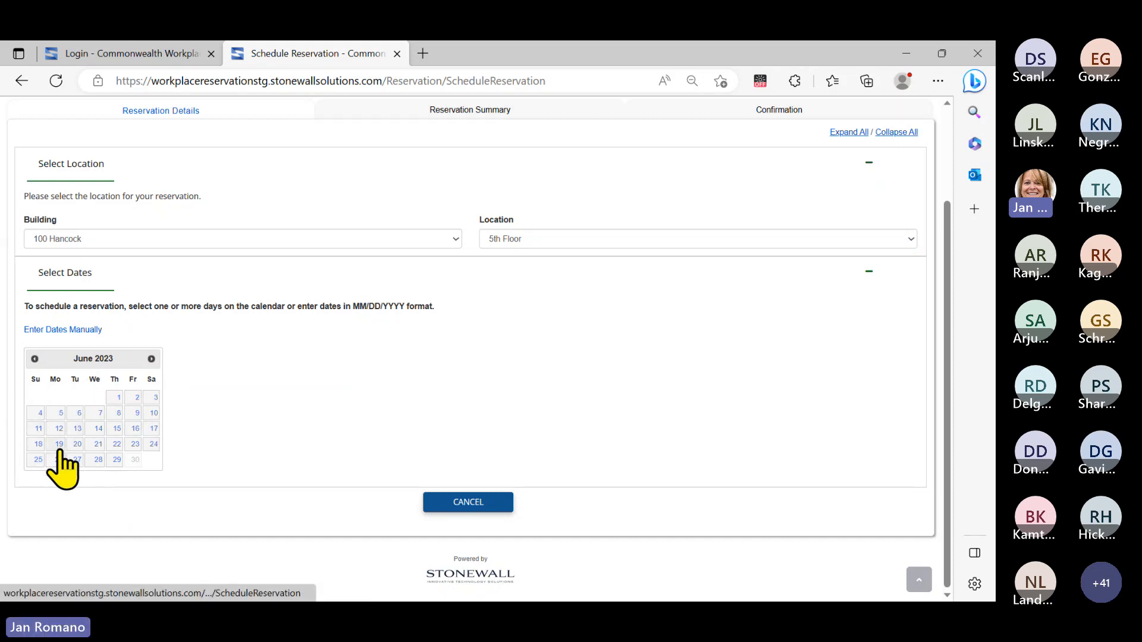
pyautogui.click(117, 429)
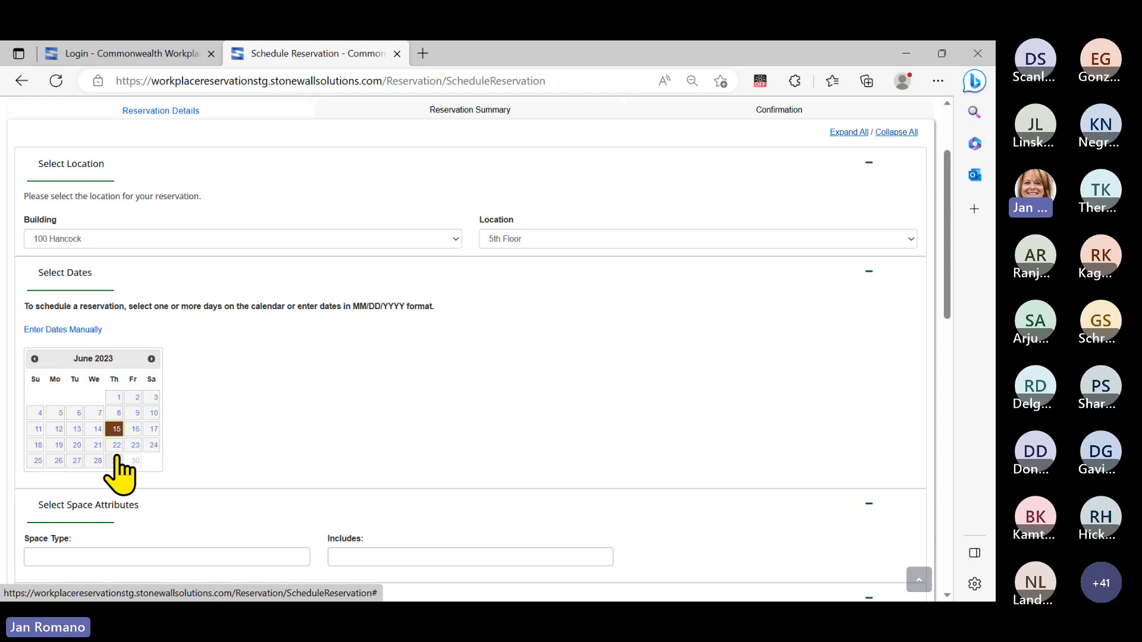
pyautogui.click(117, 446)
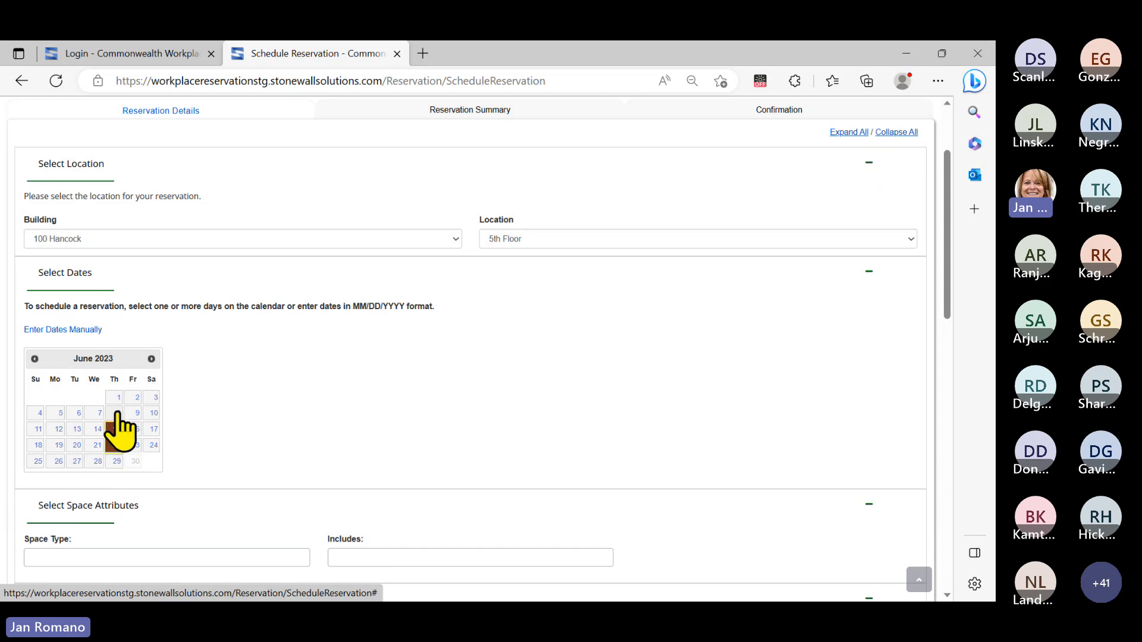
pyautogui.click(115, 461)
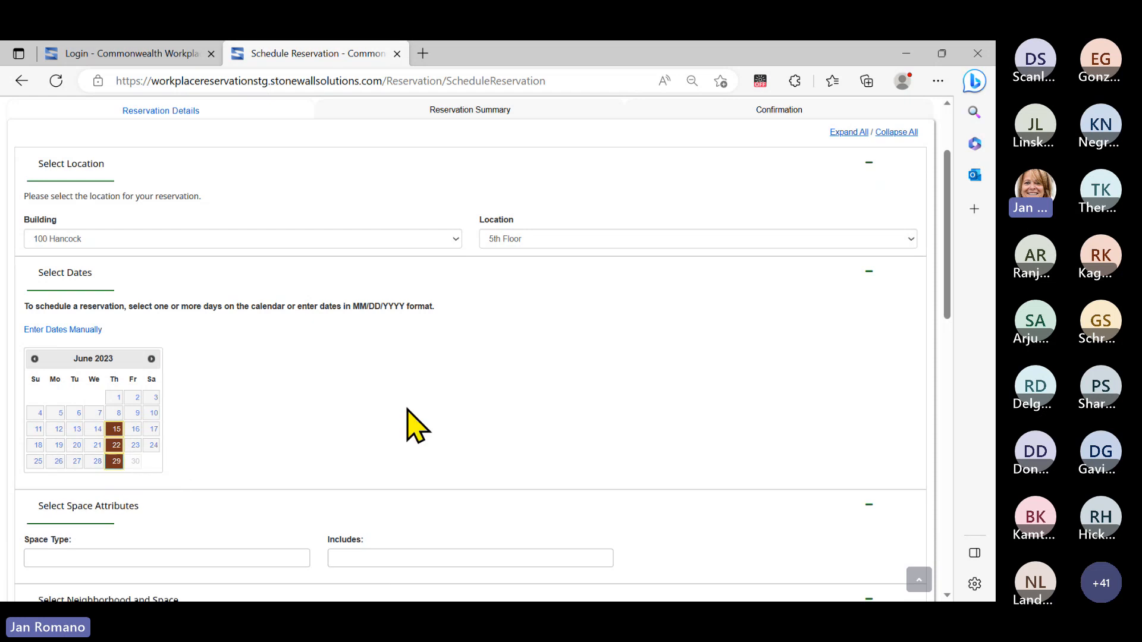
# Remove June 29 from the selected reservation dates.
pyautogui.scroll(-3, 410, 425)
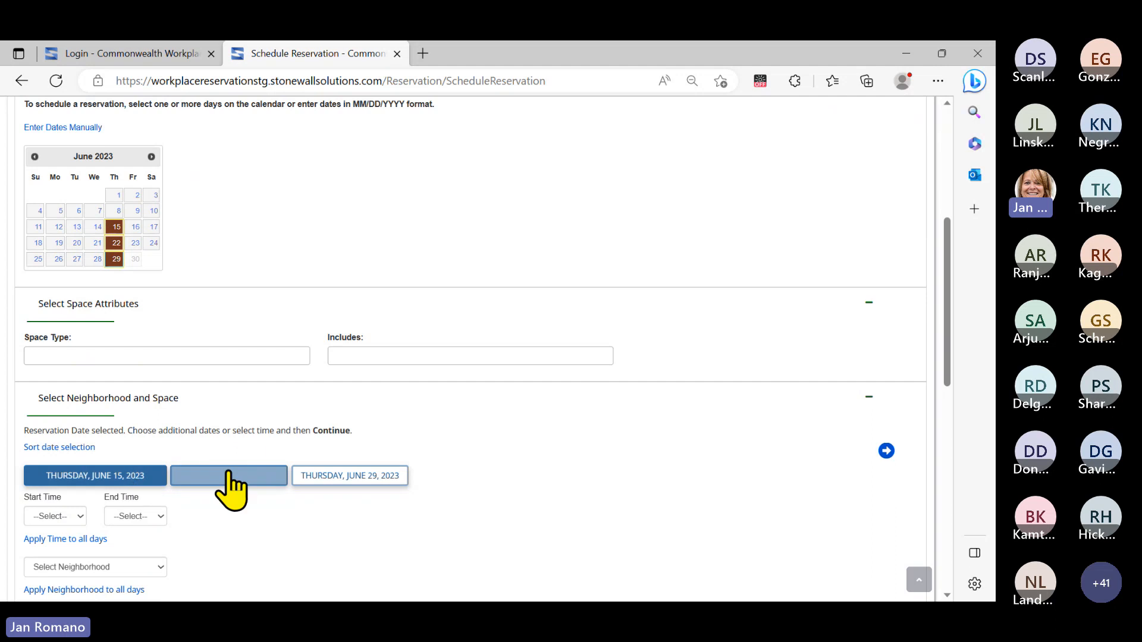
pyautogui.press('ctrl')
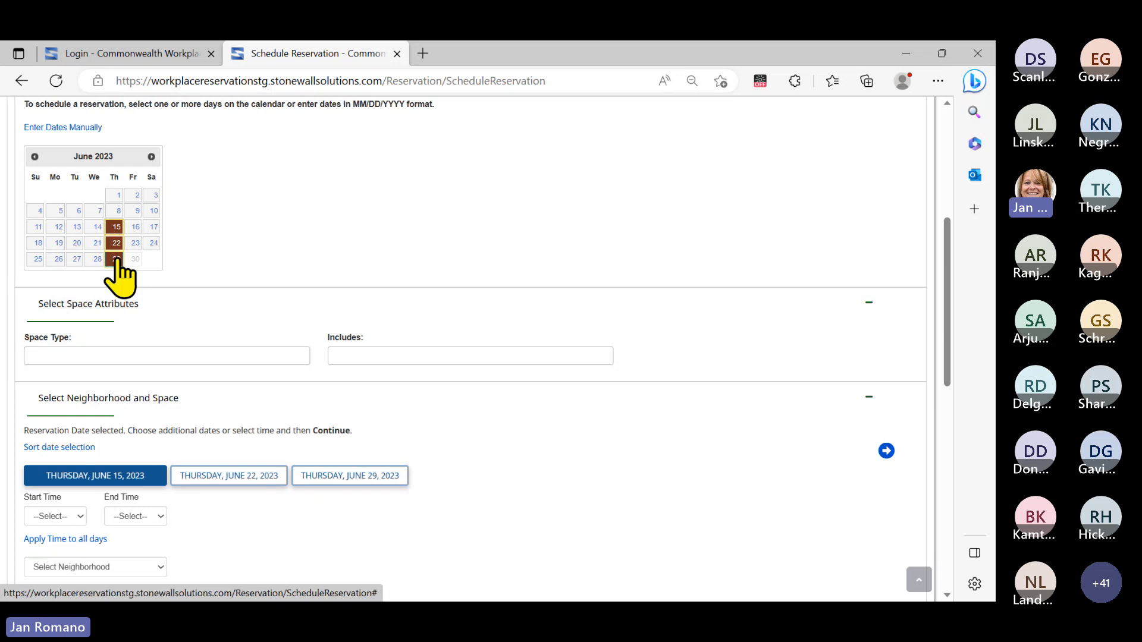
pyautogui.press('ctrl')
pyautogui.click(117, 260)
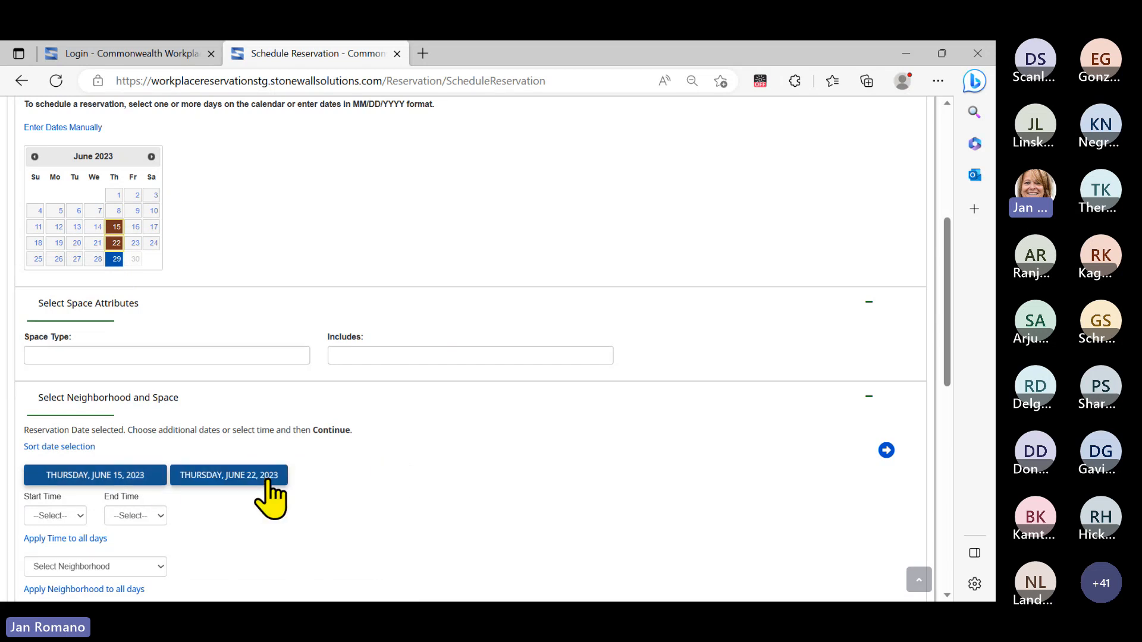
# Filter the spaces by type Cubicles and by the included items Dual Monitor and Teleconference Phone.
pyautogui.click(129, 353)
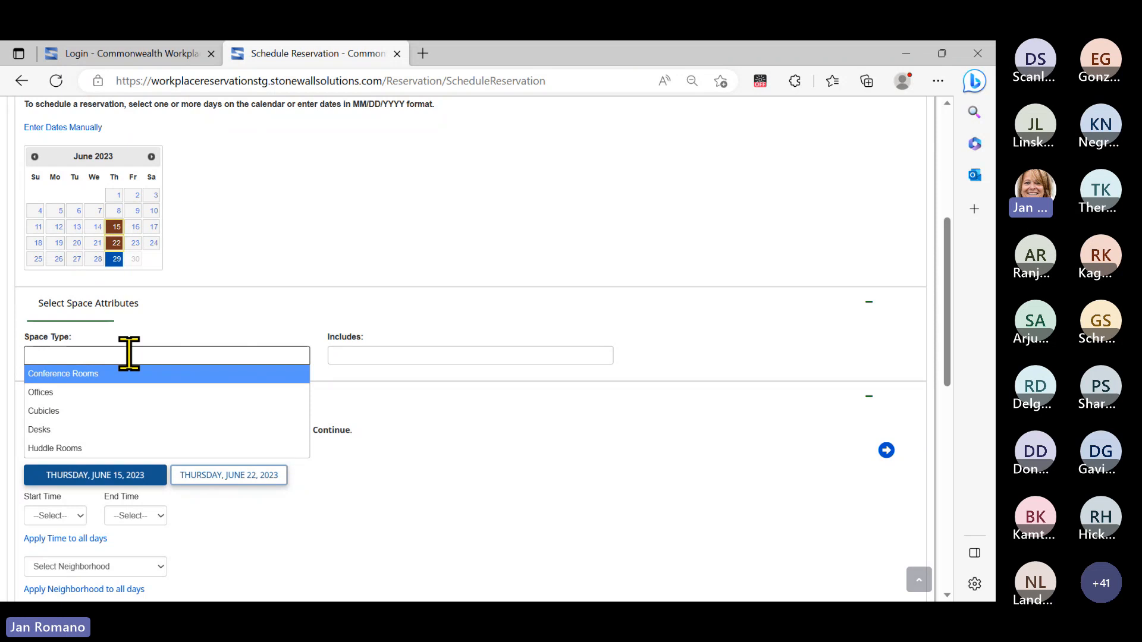
pyautogui.click(65, 411)
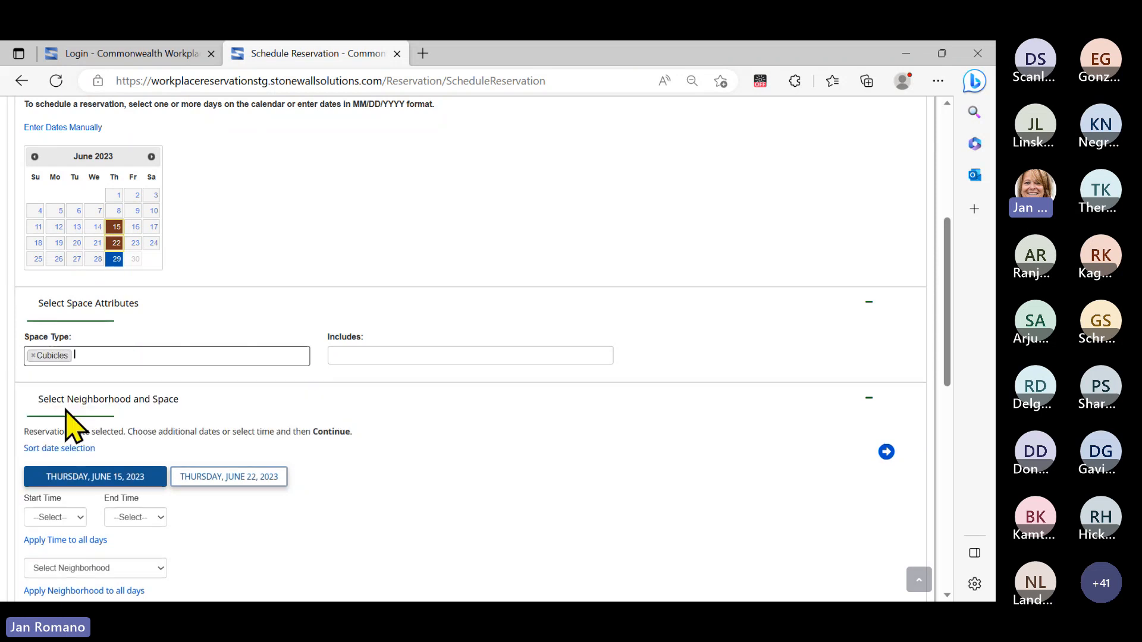
pyautogui.click(387, 356)
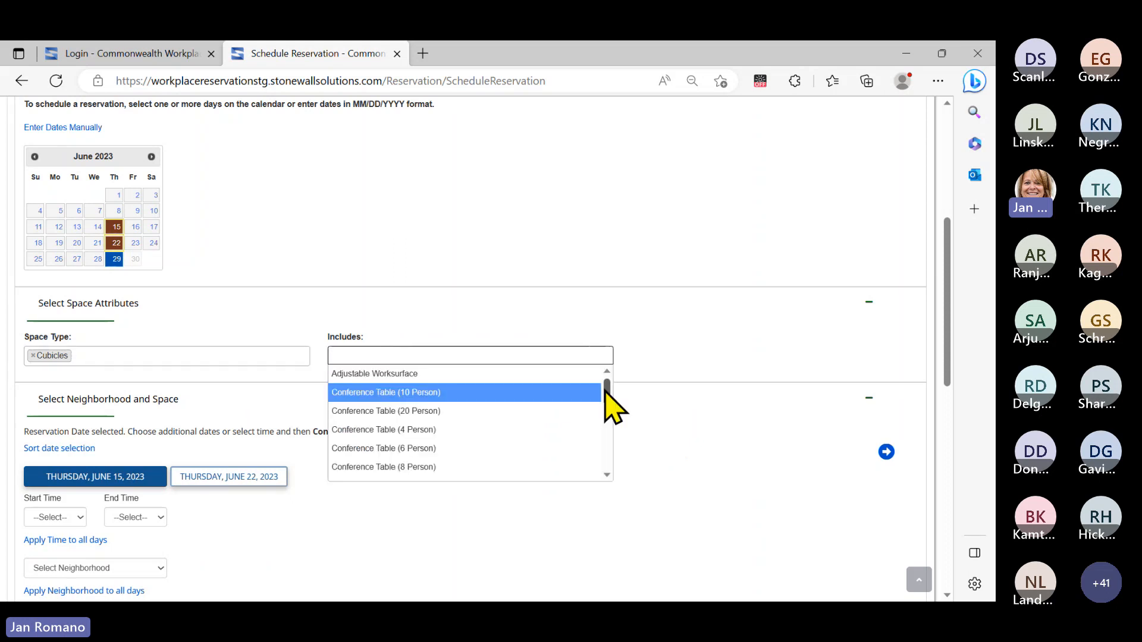
pyautogui.moveTo(606, 390); pyautogui.dragTo(605, 434)
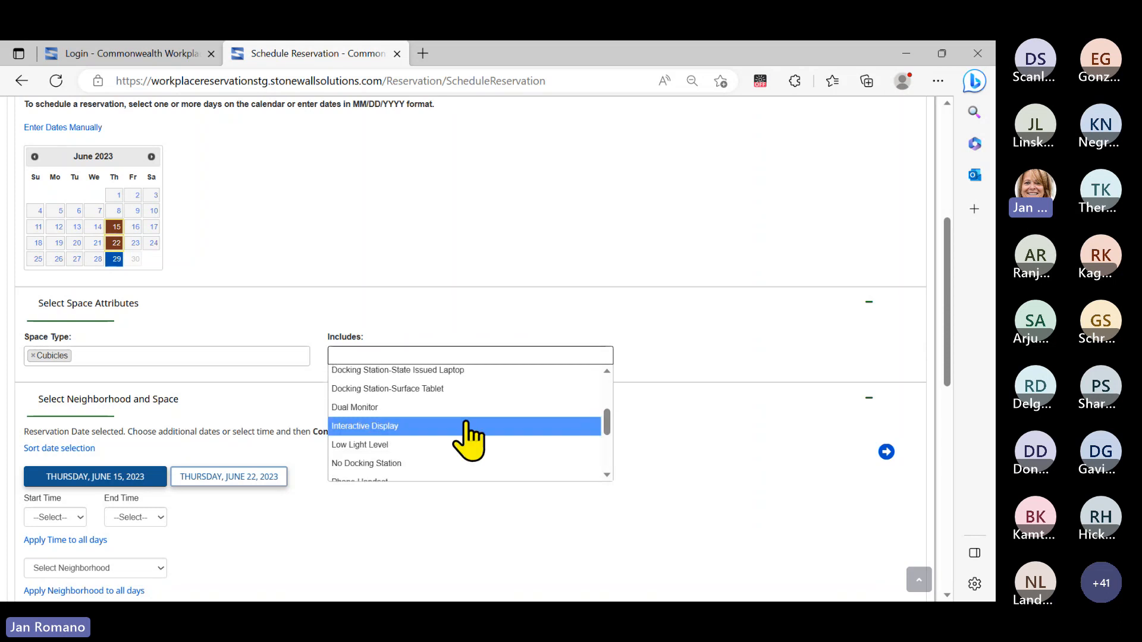
pyautogui.click(395, 411)
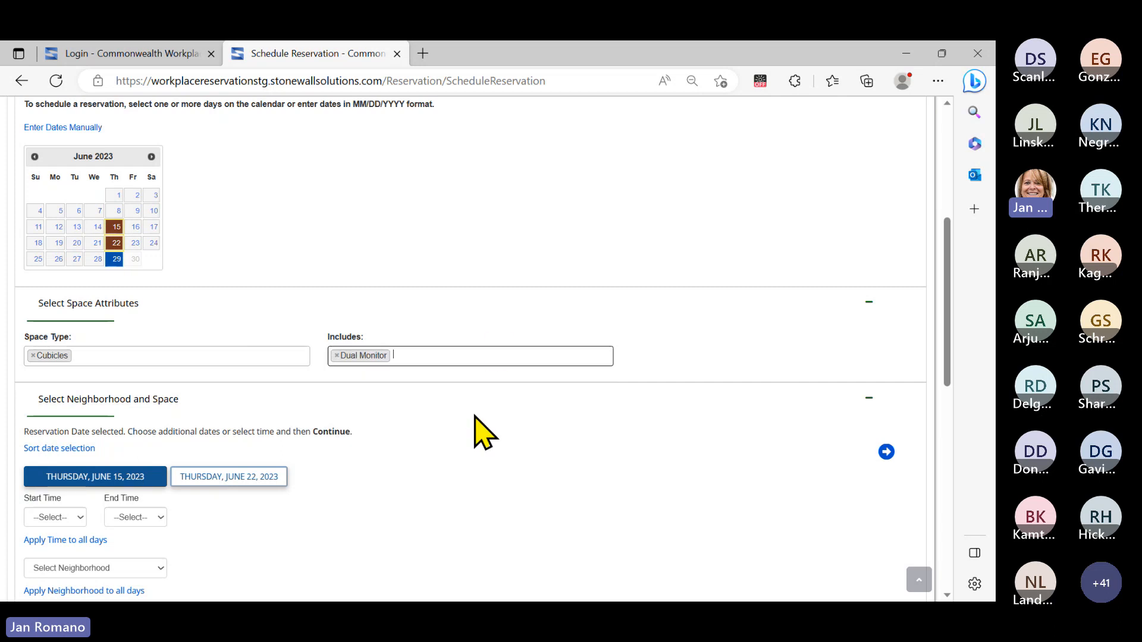
pyautogui.click(498, 353)
pyautogui.scroll(-4, 471, 466)
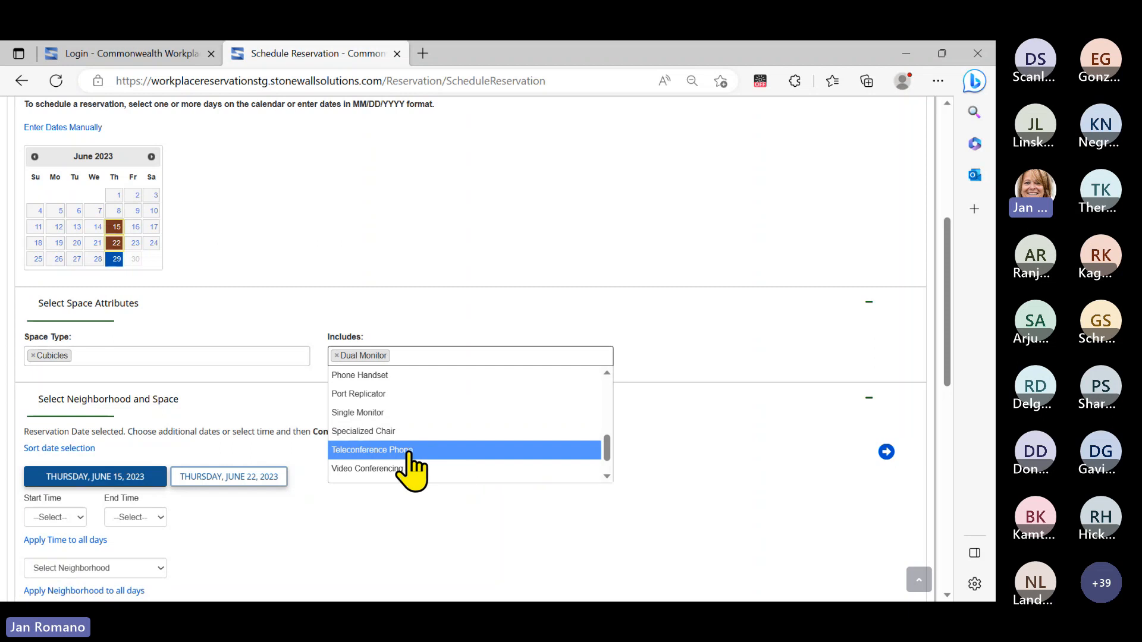
pyautogui.click(387, 452)
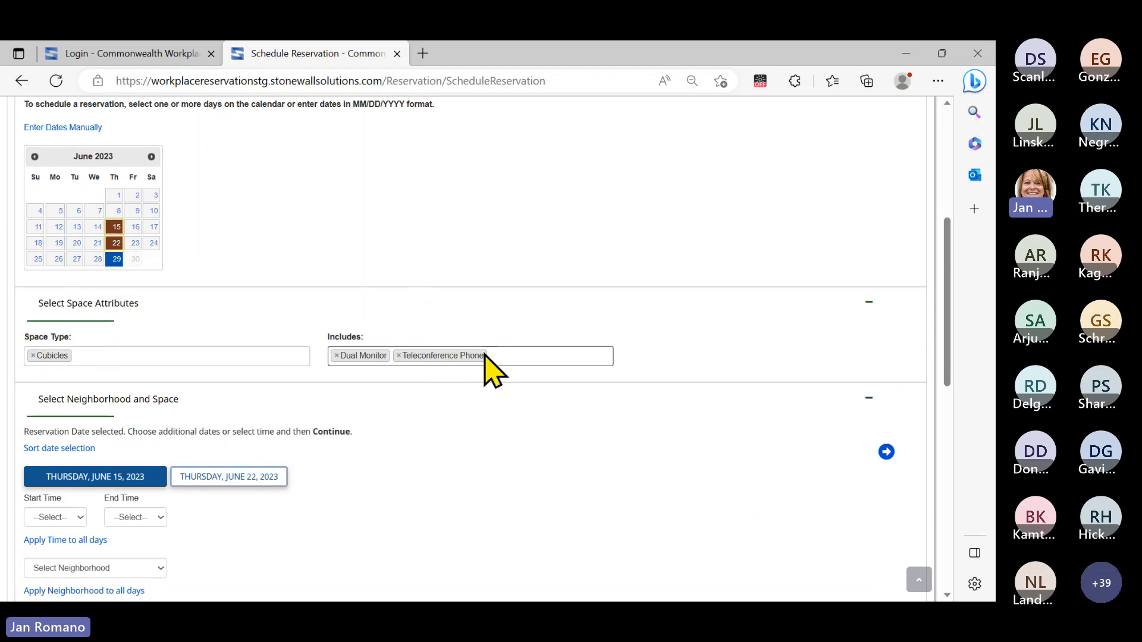
# Clear the Dual Monitor, Teleconference Phone and Cubicles filters from the space attributes.
pyautogui.click(336, 355)
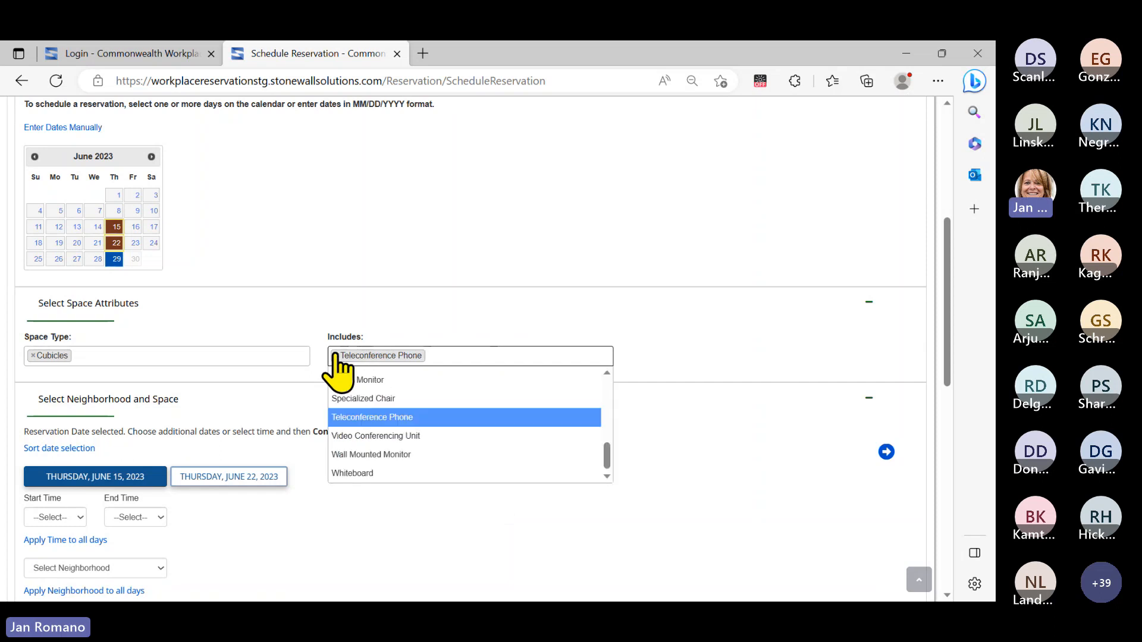
pyautogui.click(336, 356)
pyautogui.click(34, 356)
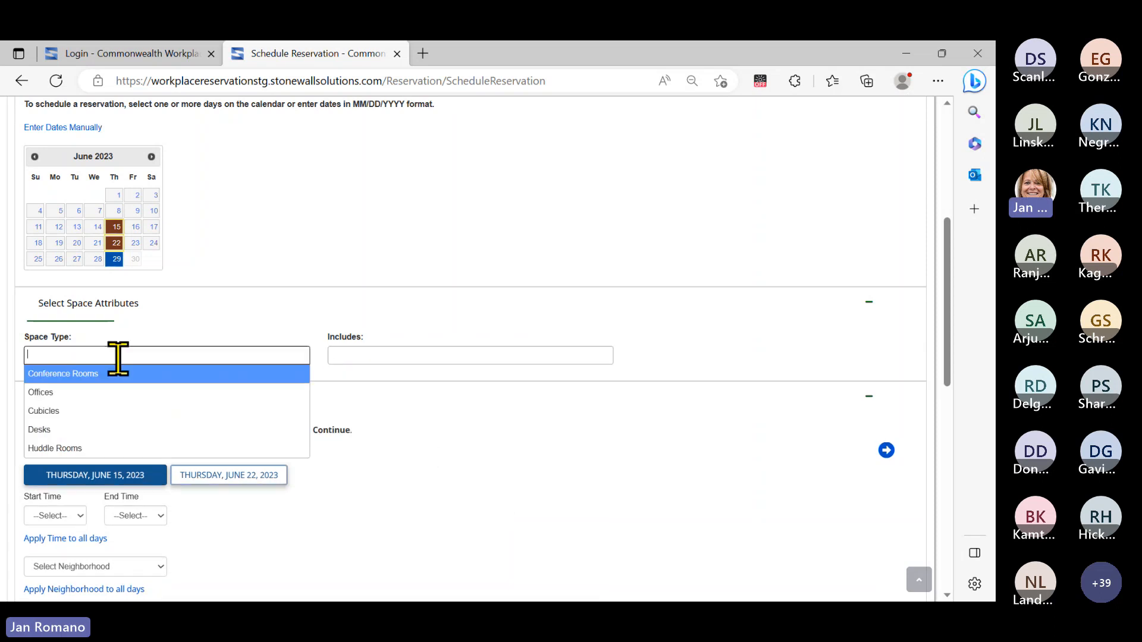
pyautogui.click(543, 427)
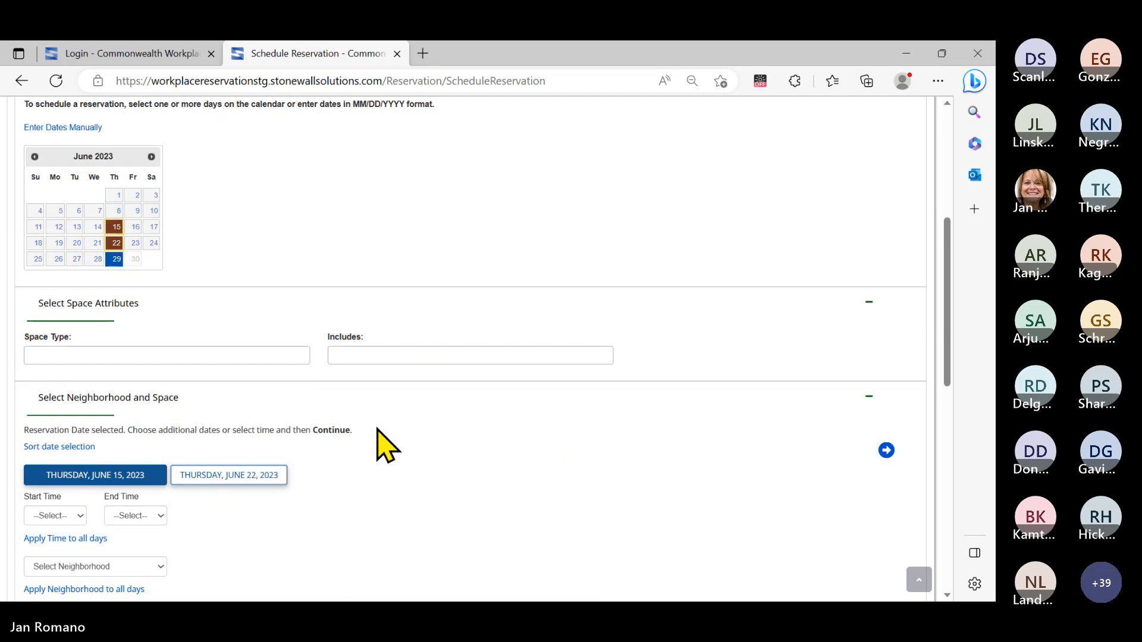
# Set the June 15 reservation time from 08:00 AM to 05:00 PM.
pyautogui.scroll(-3, 294, 431)
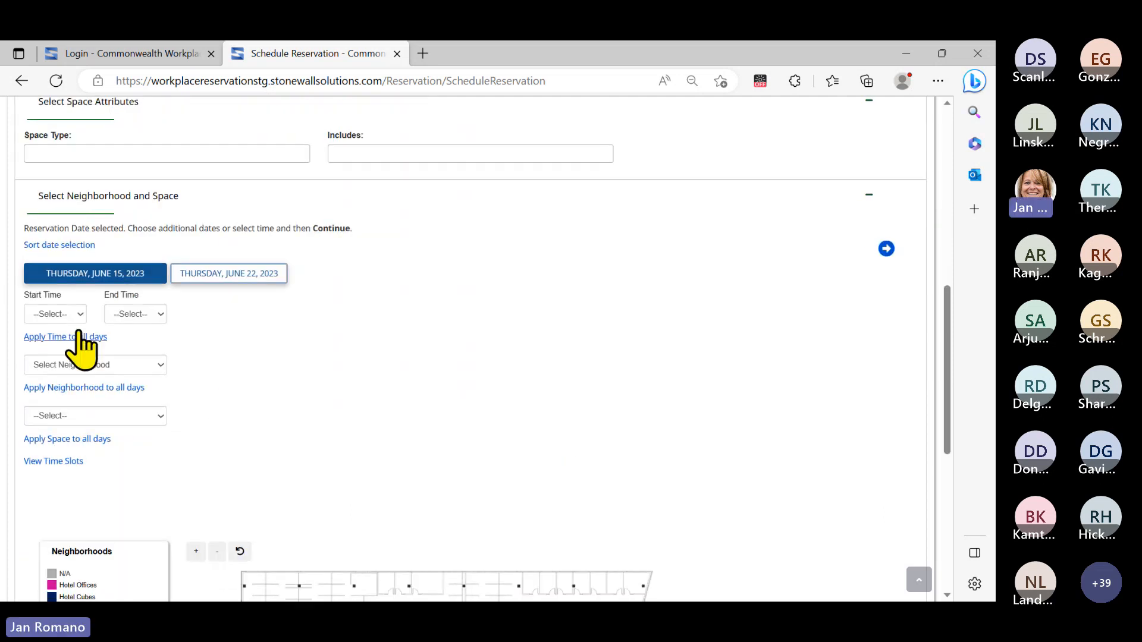
pyautogui.click(57, 314)
pyautogui.click(58, 314)
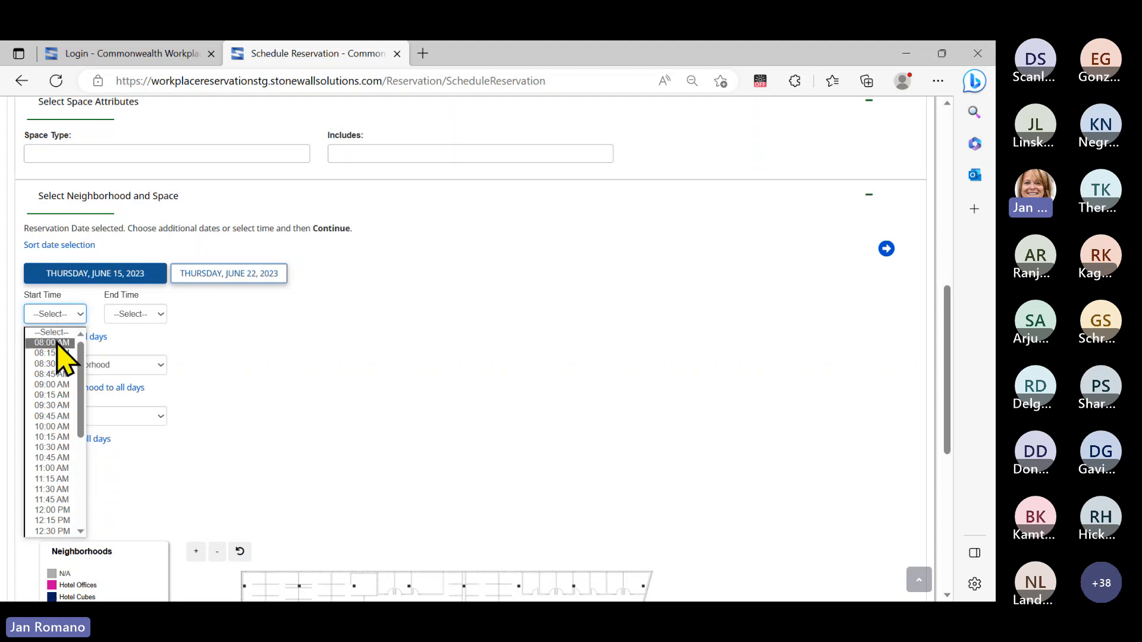
pyautogui.click(60, 344)
pyautogui.click(158, 313)
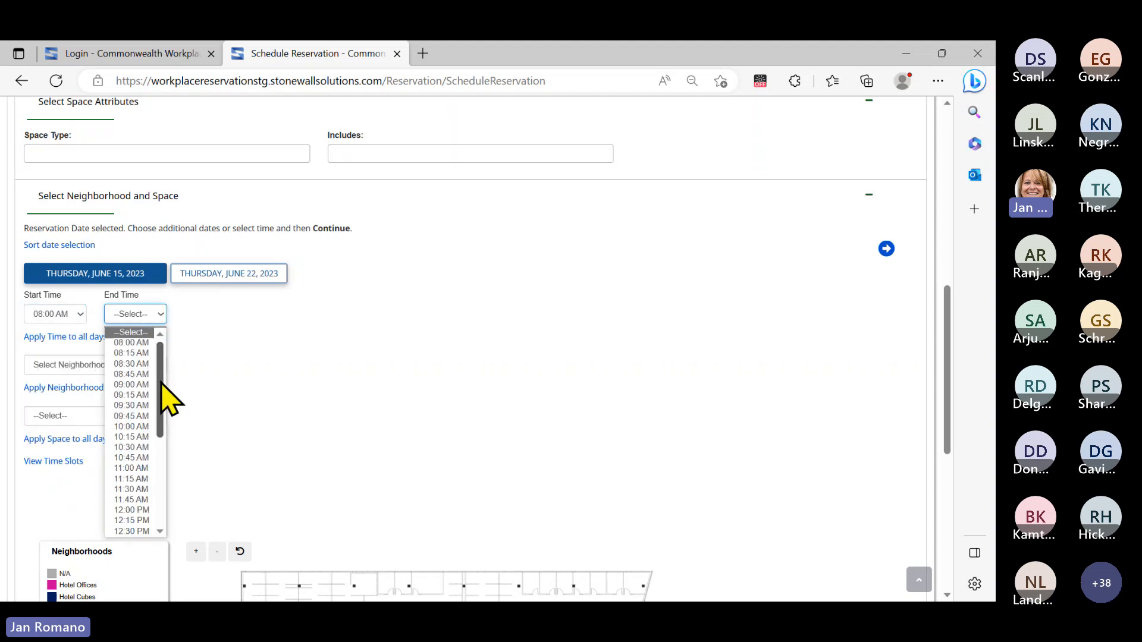
pyautogui.moveTo(161, 378); pyautogui.dragTo(171, 513)
pyautogui.click(142, 531)
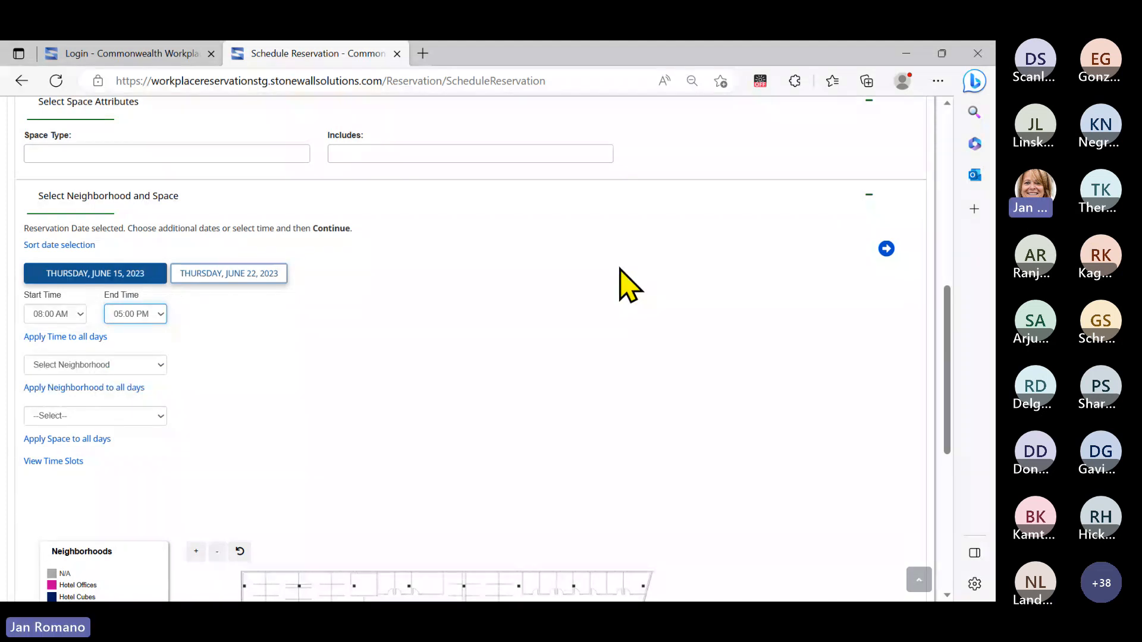
# Enlarge the 5th Floor plan and examine where the Hotel Offices and Hotel Cubes neighborhoods are.
pyautogui.scroll(-3, 744, 299)
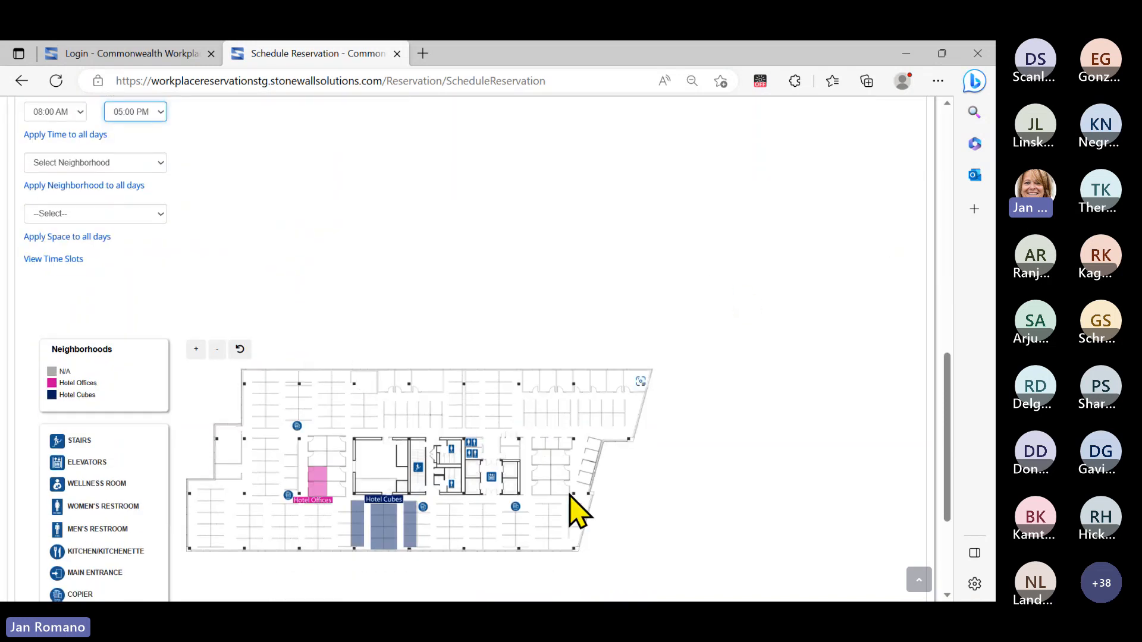
pyautogui.click(197, 350)
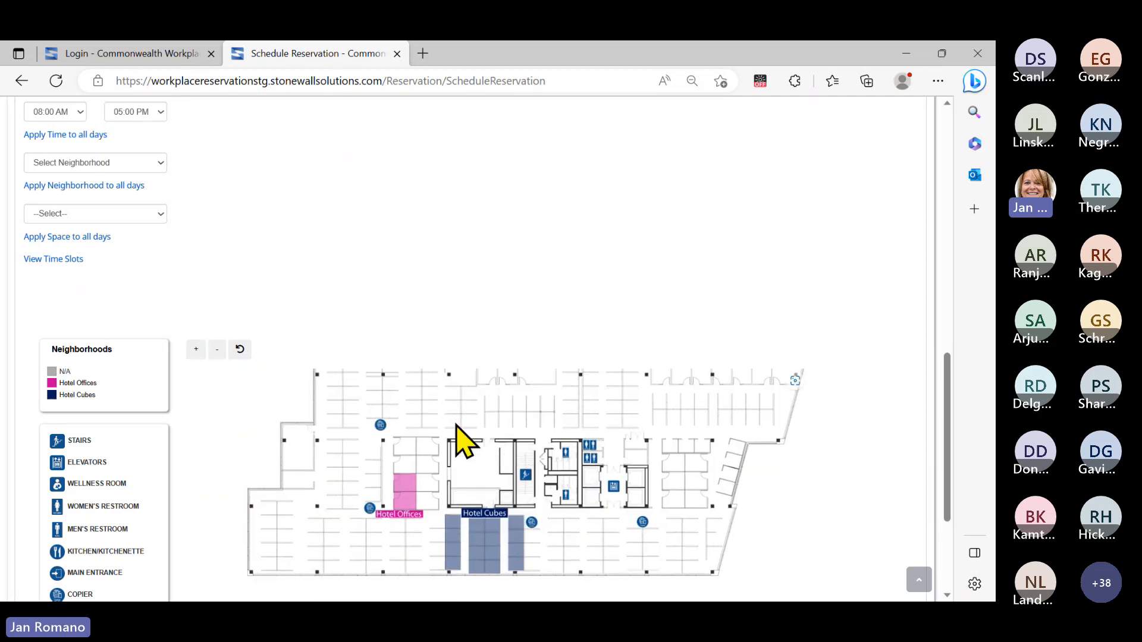
pyautogui.moveTo(456, 423); pyautogui.dragTo(416, 438)
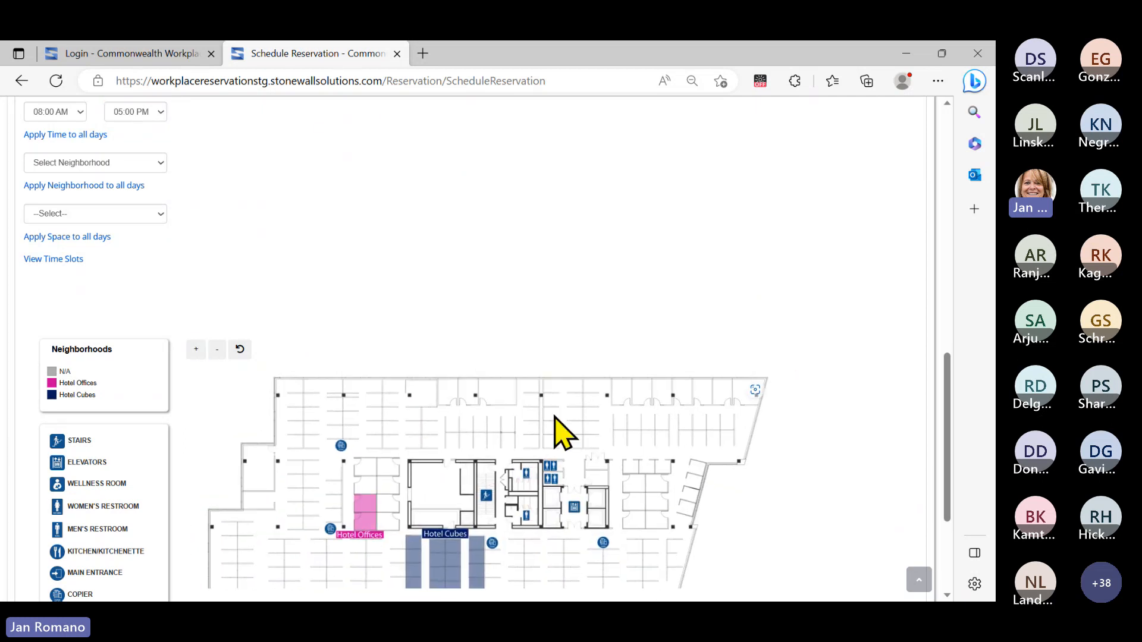
pyautogui.click(371, 511)
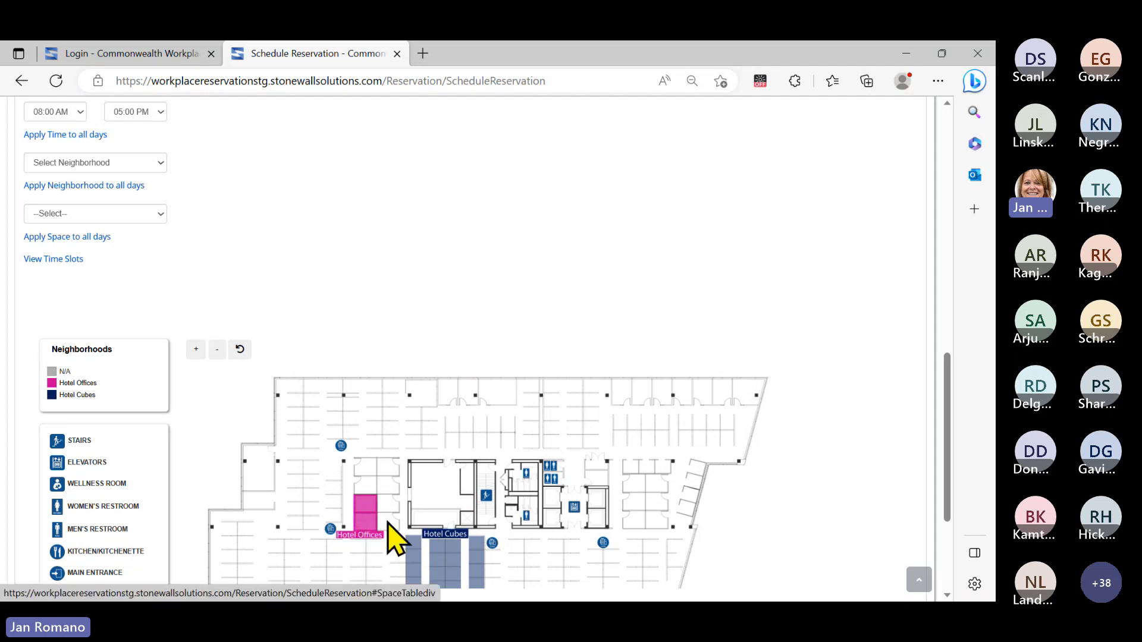
pyautogui.click(448, 550)
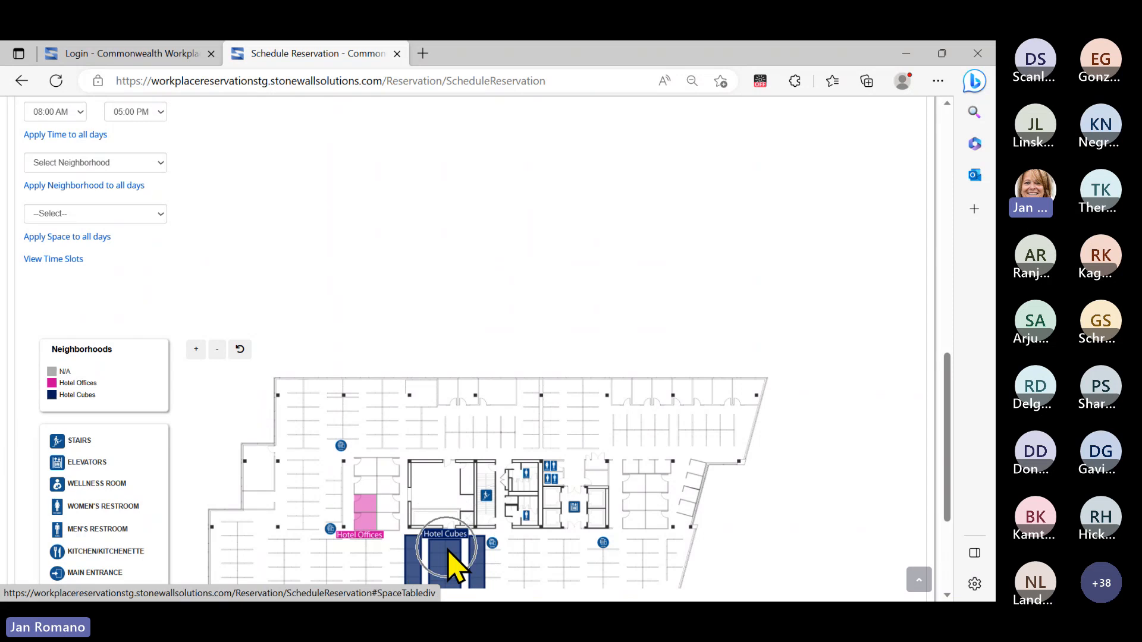
pyautogui.click(369, 516)
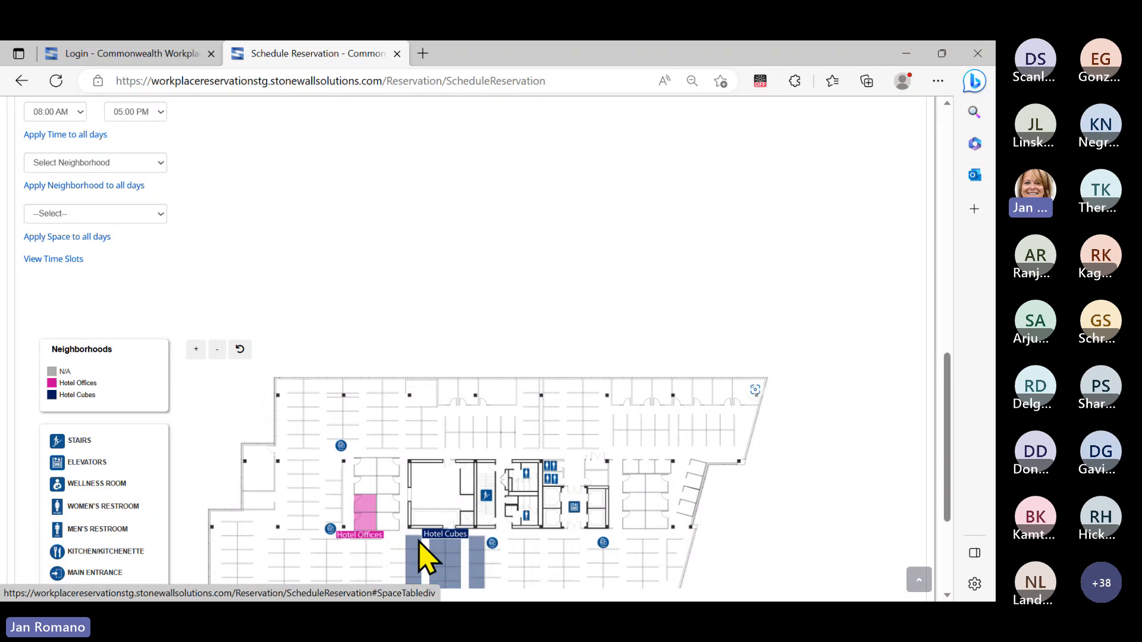
pyautogui.click(437, 546)
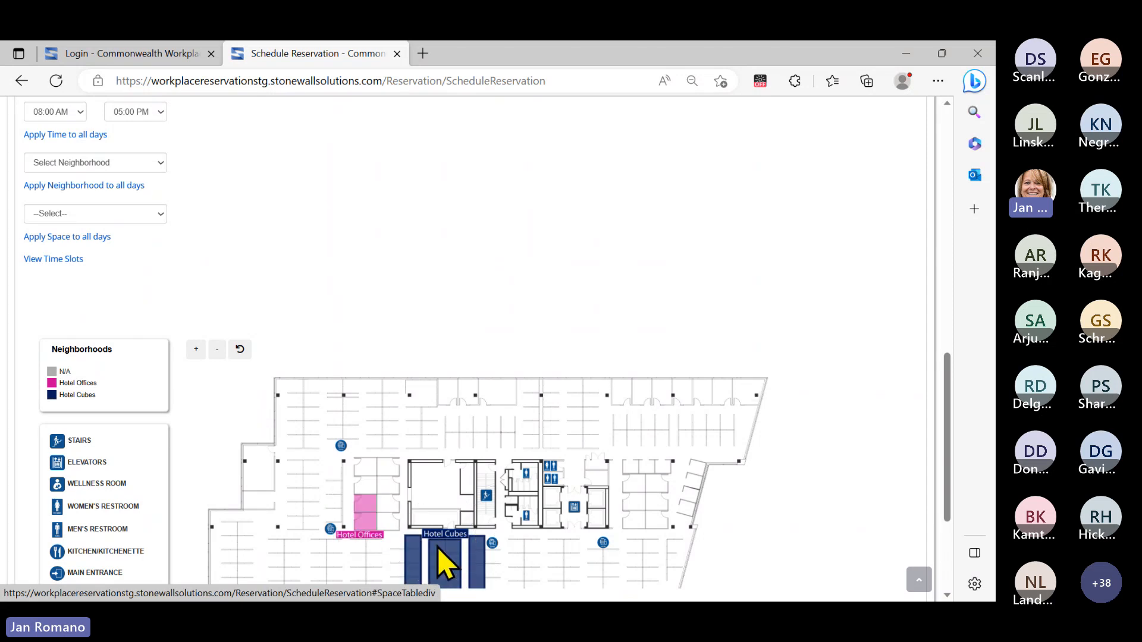
# Choose the Hotel Cubes neighborhood for the June 15 reservation.
pyautogui.click(105, 163)
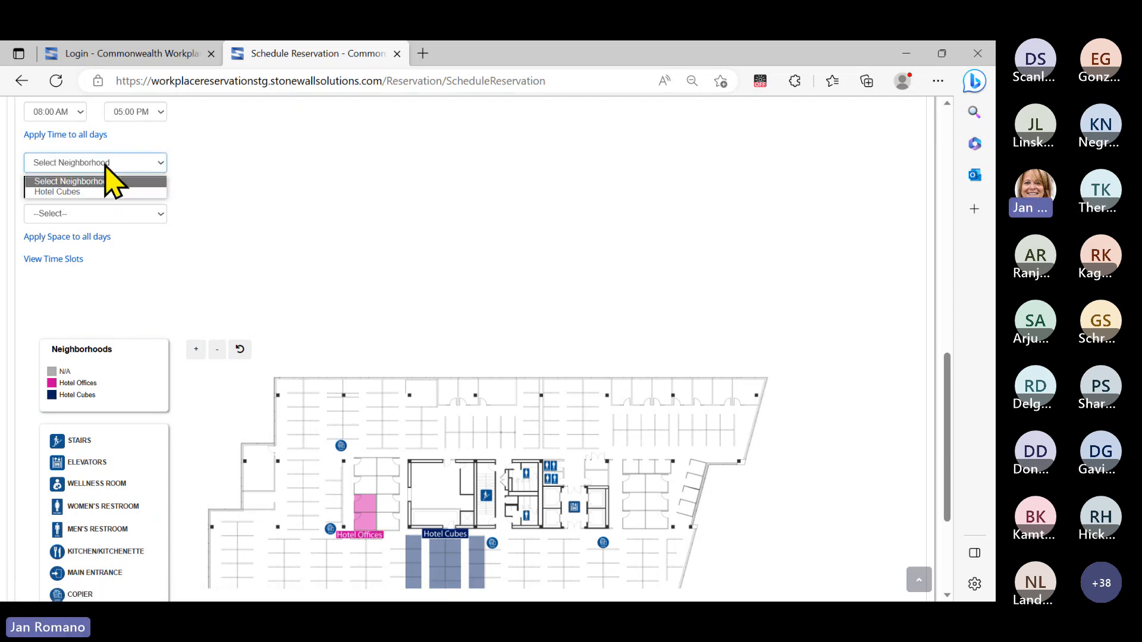
pyautogui.click(82, 191)
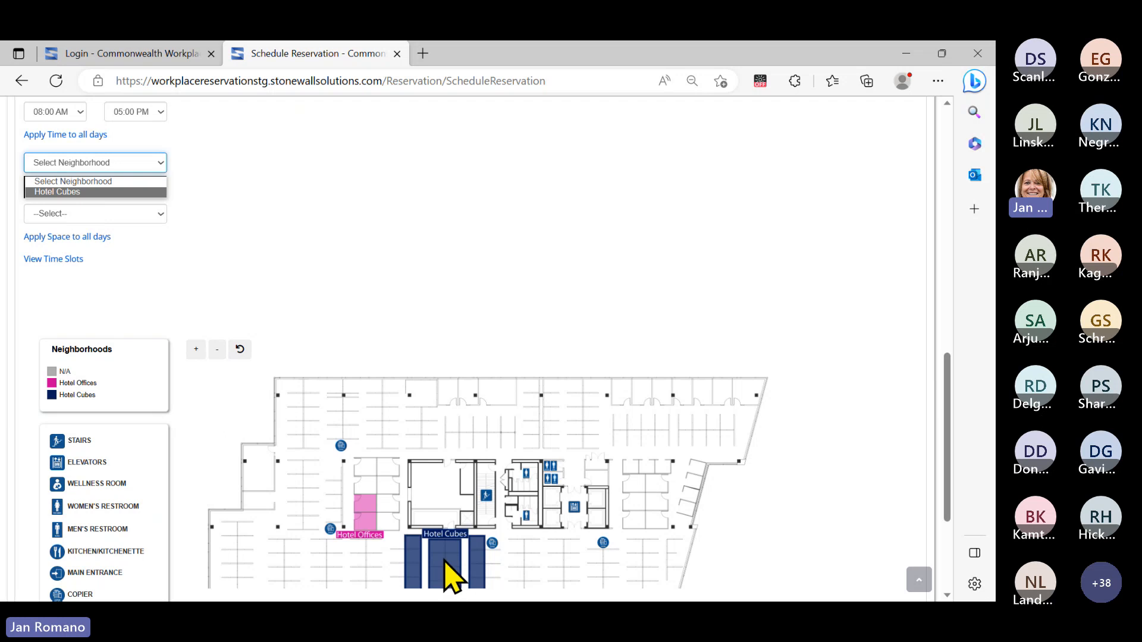
pyautogui.click(450, 575)
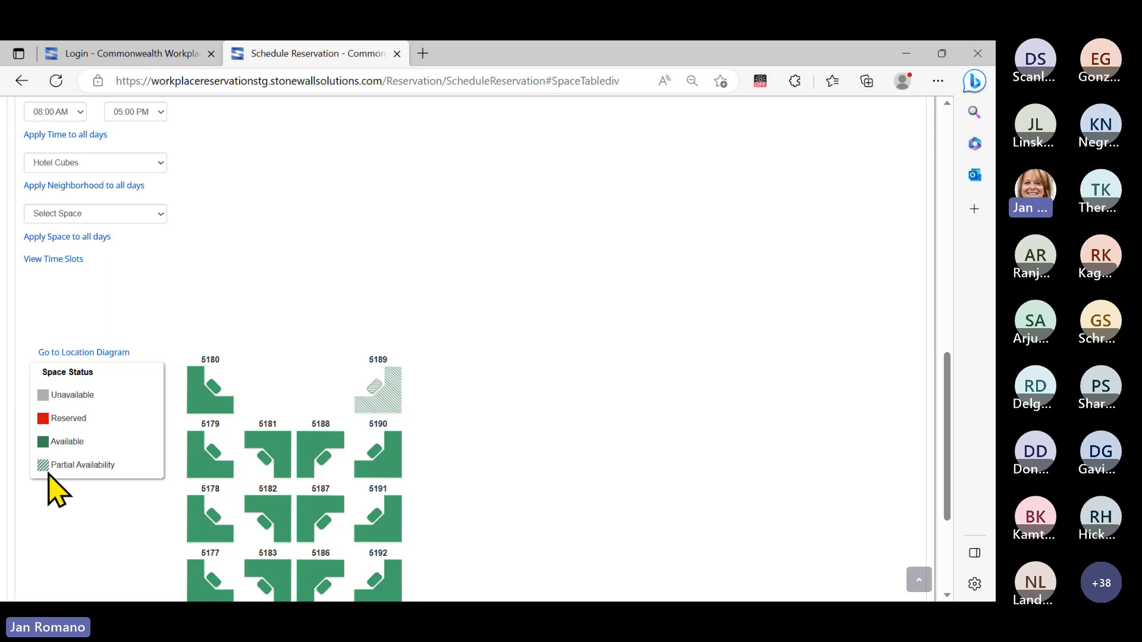
# Review the space status legend and select space 5180 in the Hotel Cubes layout for June 15.
pyautogui.press('ctrl')
pyautogui.press('ctrl')
pyautogui.press('ctrl')
pyautogui.press('ctrl')
pyautogui.moveTo(384, 411)
pyautogui.click(61, 420)
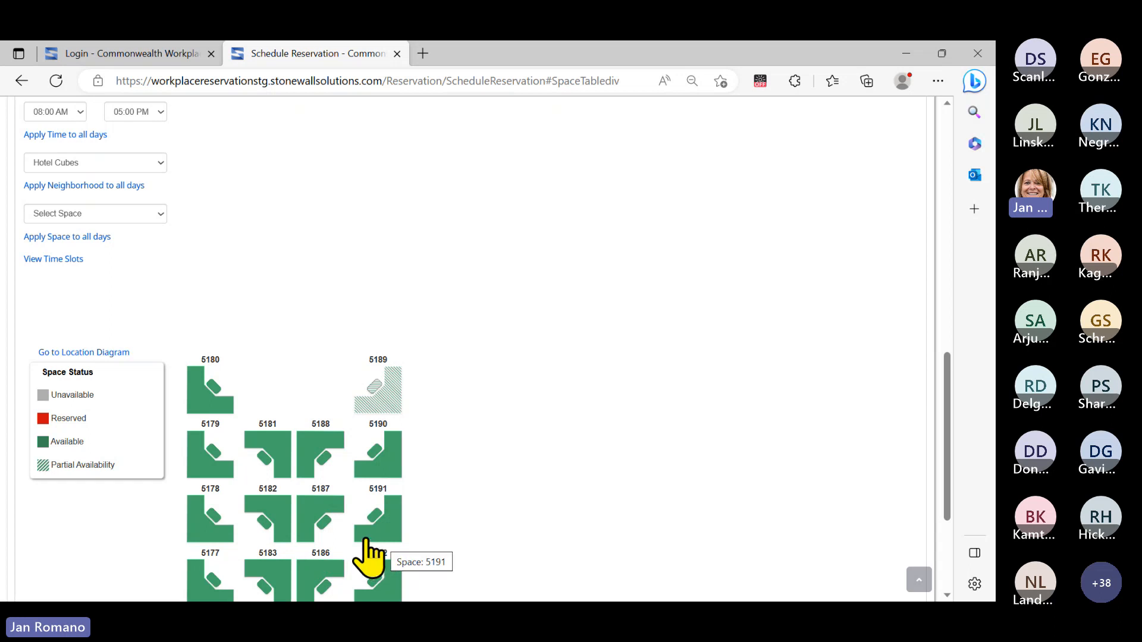
pyautogui.click(200, 396)
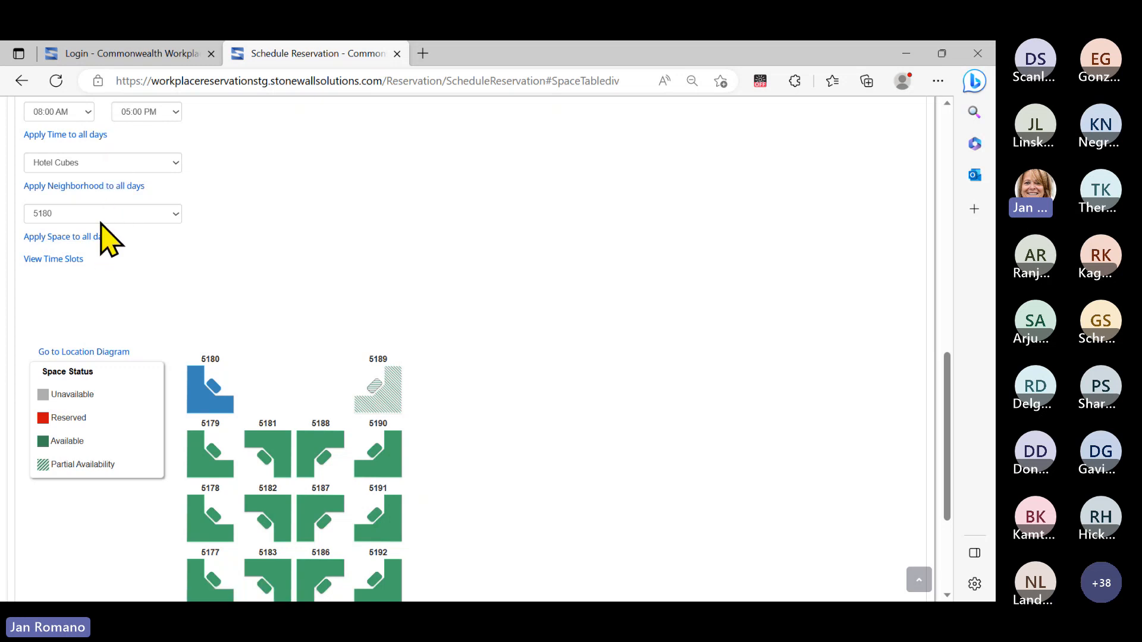
# View the list of Hotel Cubes spaces offered for June 15 without choosing another one.
pyautogui.scroll(3, 106, 238)
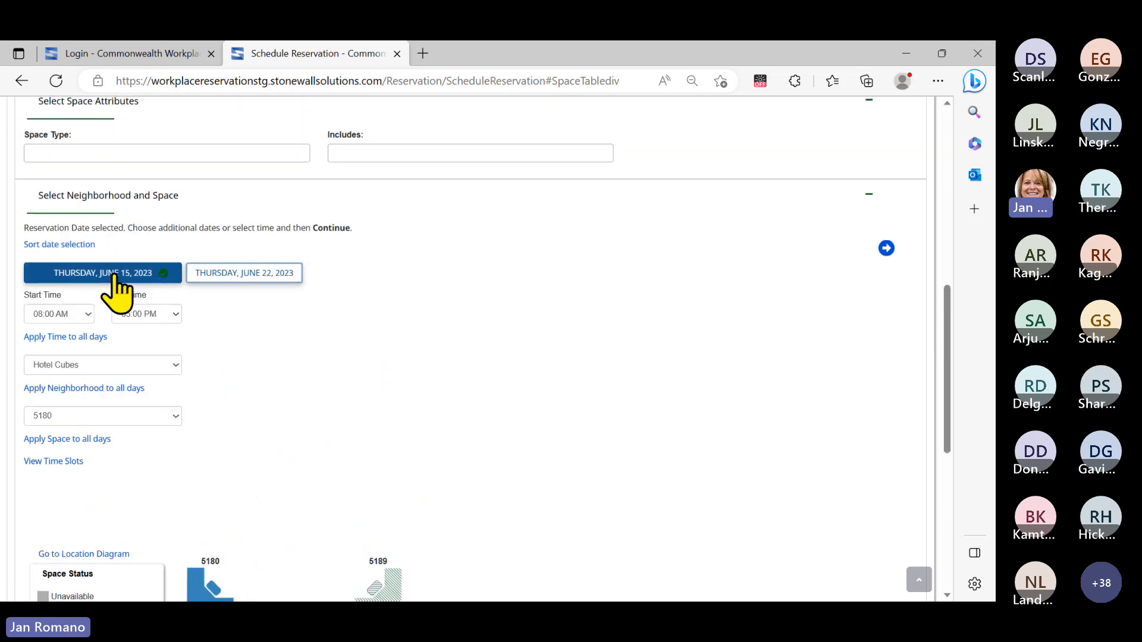
pyautogui.click(176, 416)
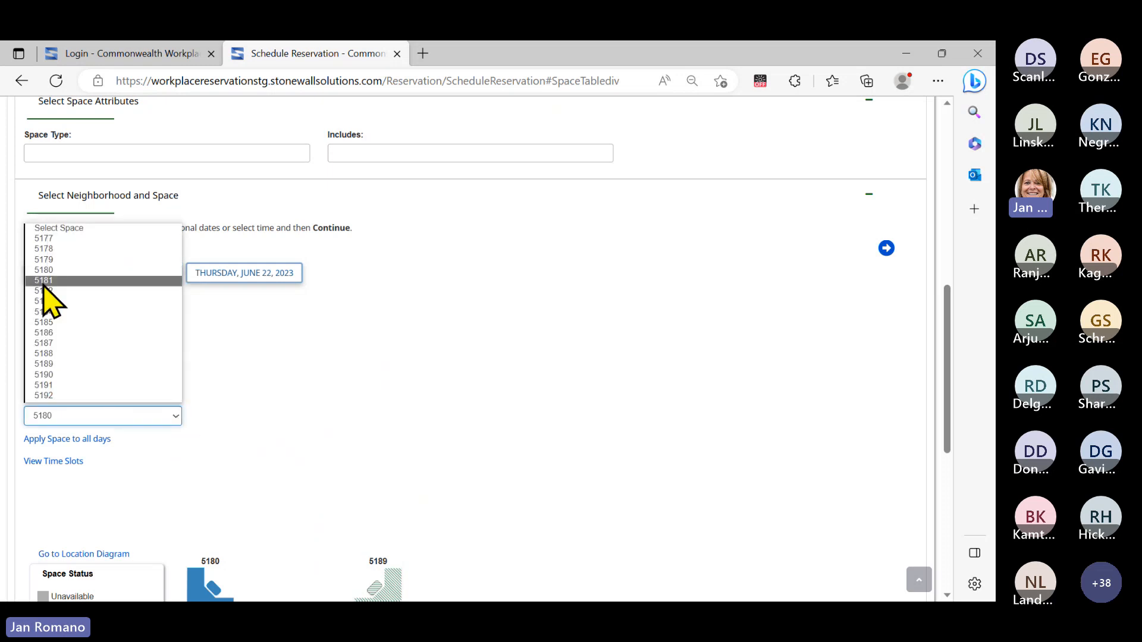
pyautogui.click(345, 411)
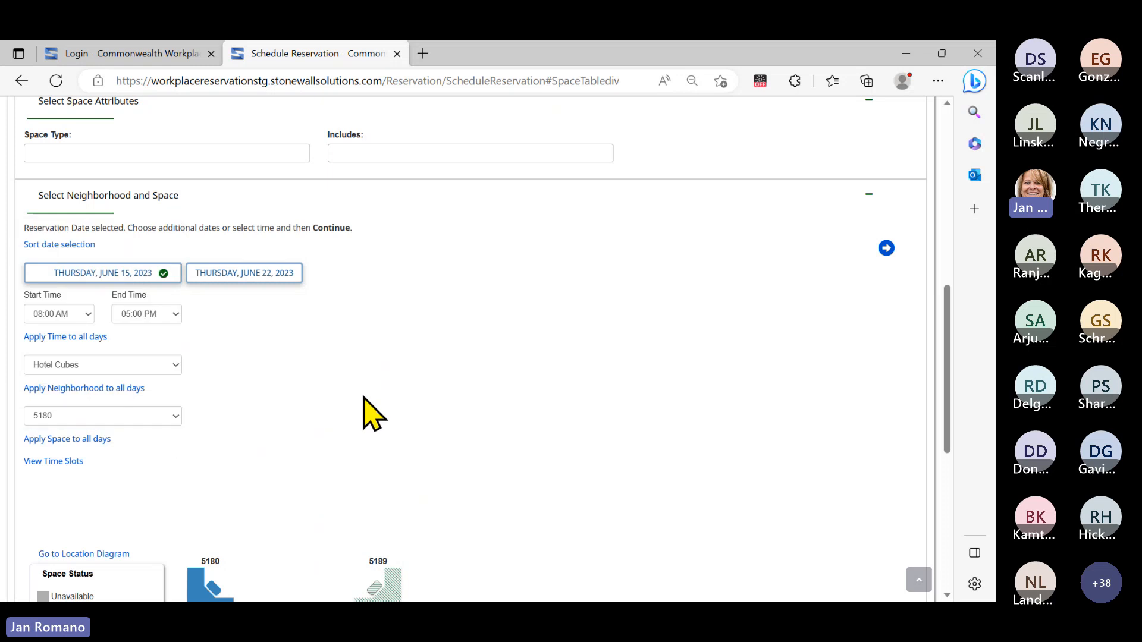
# Go back to the location diagram, reopen the Hotel Cubes layout and select space 5180 again.
pyautogui.scroll(-3, 544, 428)
pyautogui.scroll(-3, 539, 412)
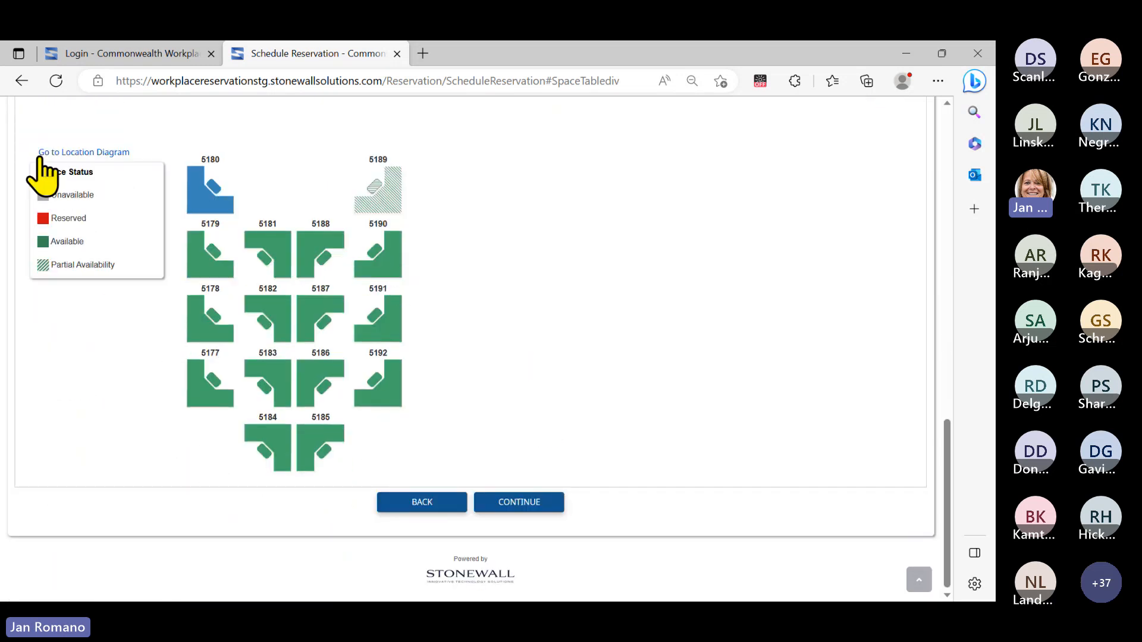
pyautogui.click(72, 154)
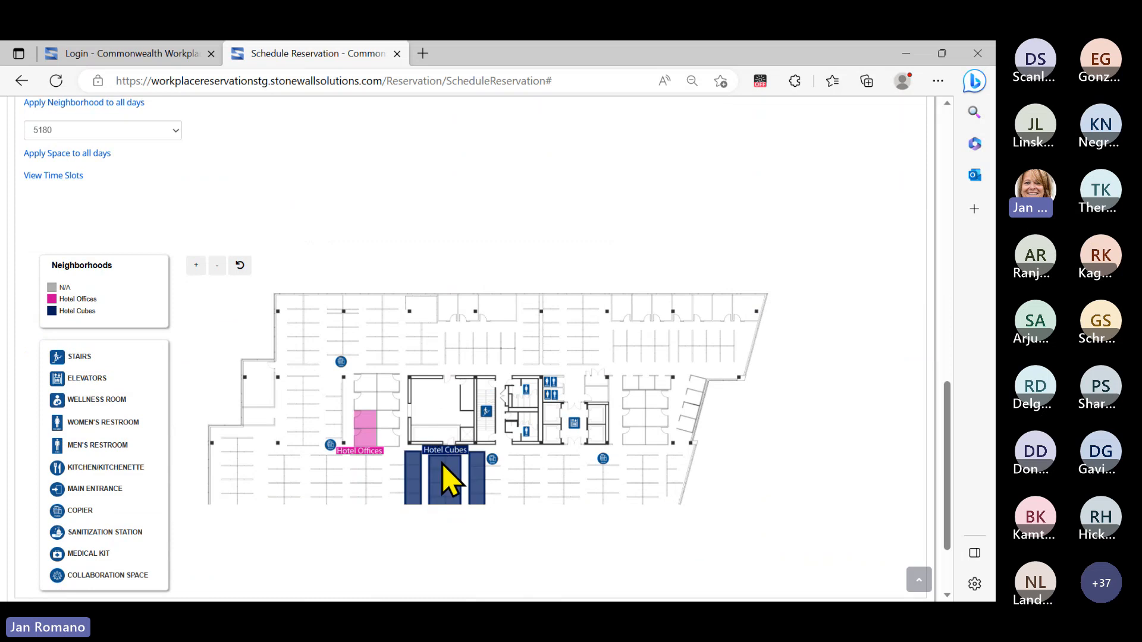
pyautogui.click(445, 475)
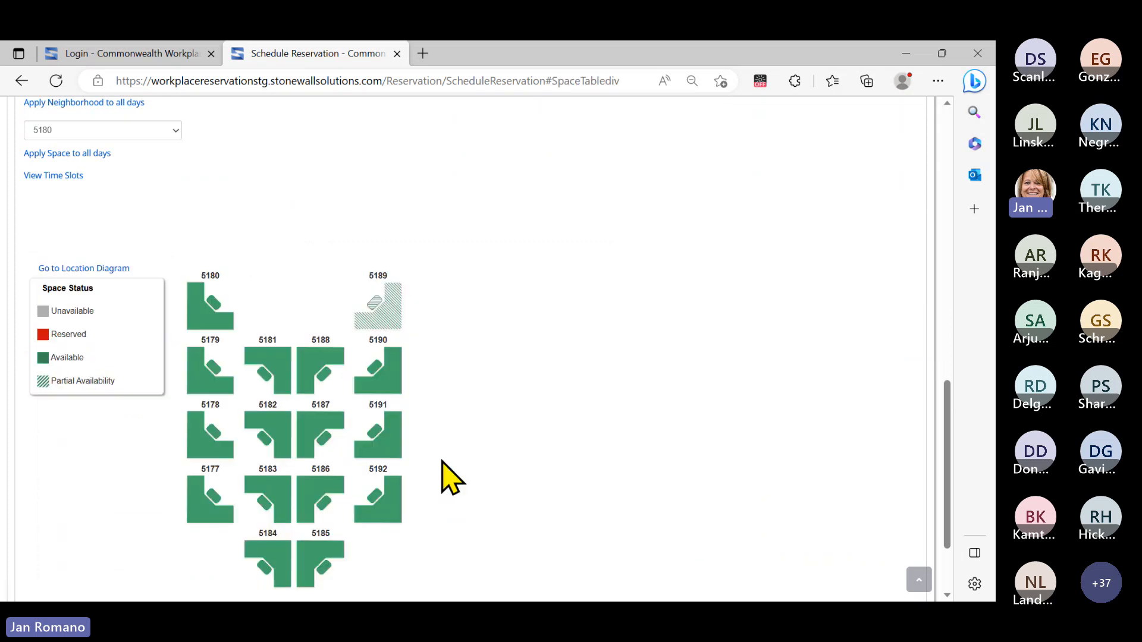
pyautogui.click(198, 312)
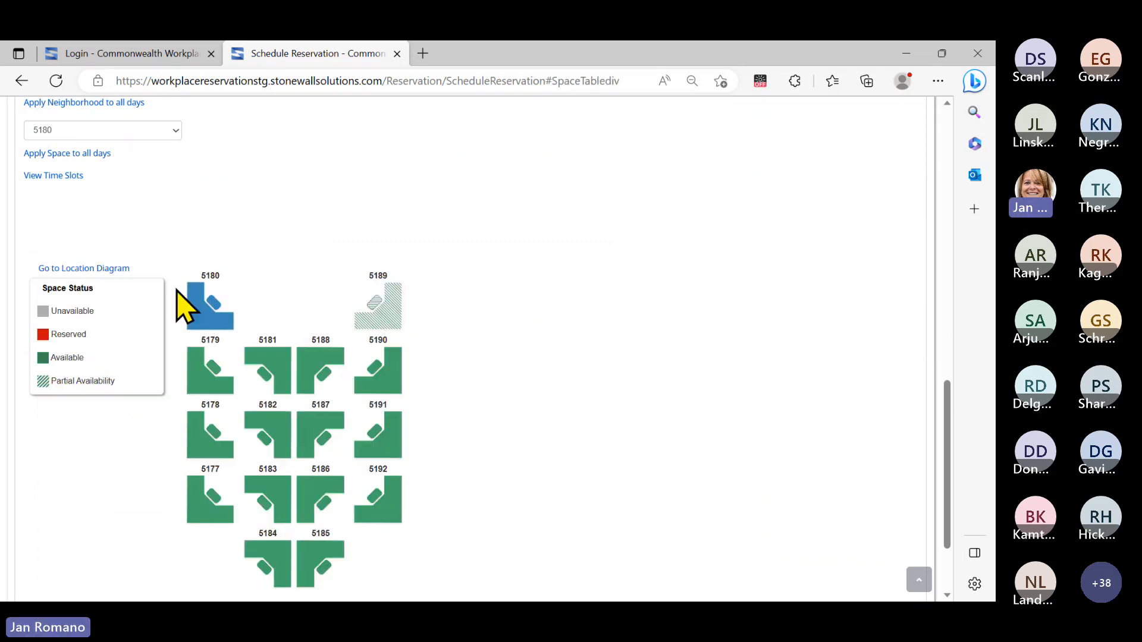
# Switch to June 22, 2023 and view its time, neighborhood and space fields.
pyautogui.scroll(3, 500, 316)
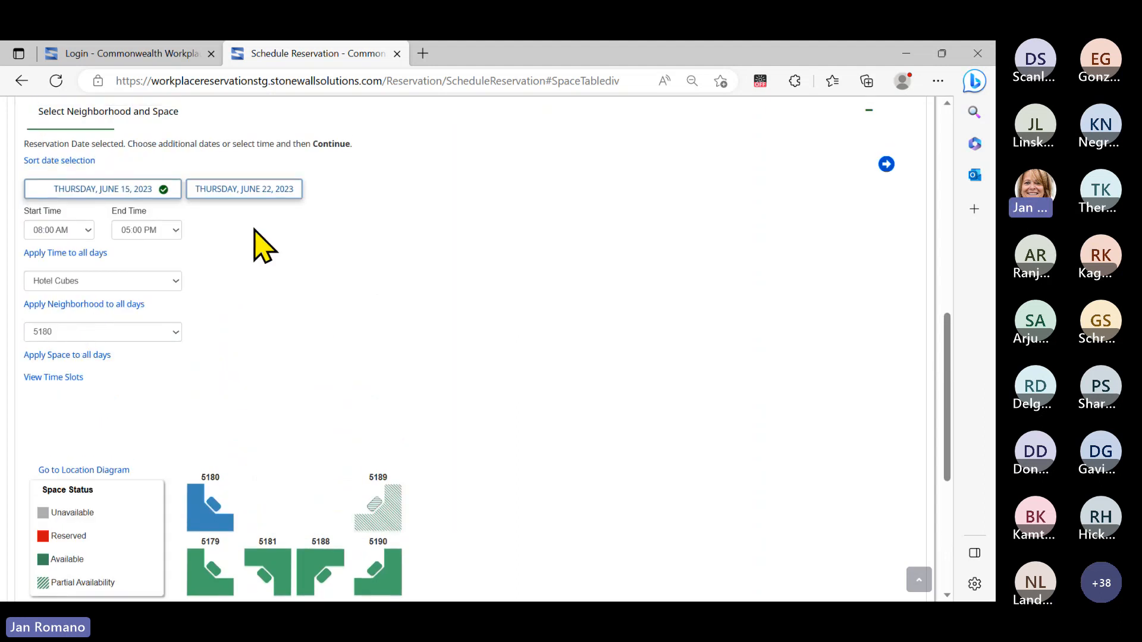
pyautogui.click(269, 197)
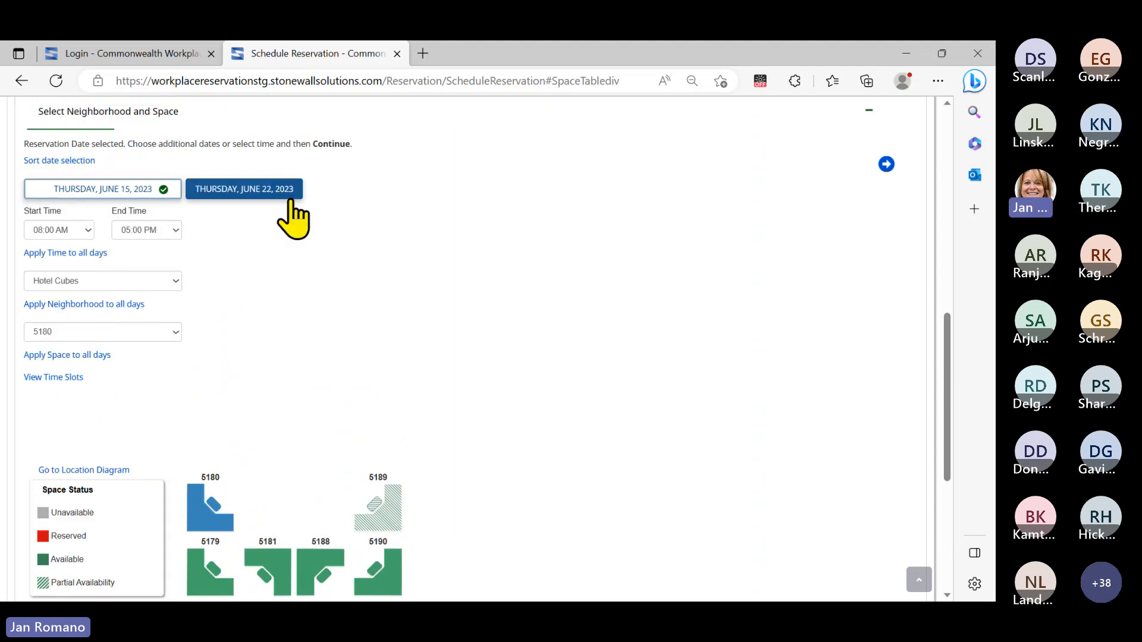
pyautogui.click(268, 197)
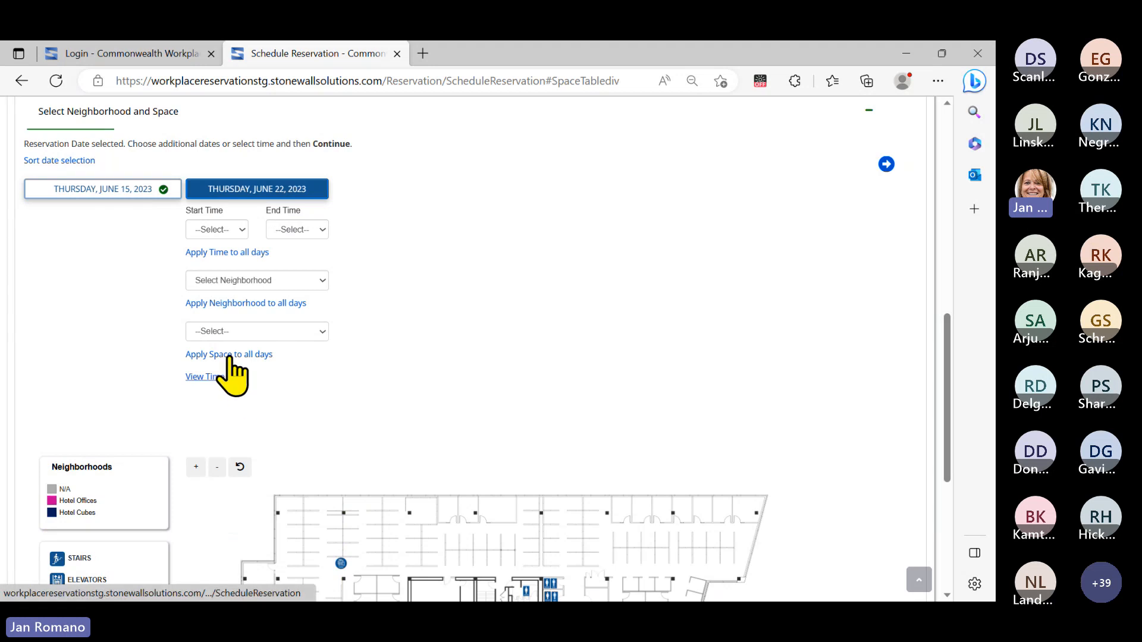
# Return to June 15 and apply its time, neighborhood and space to all days.
pyautogui.click(105, 191)
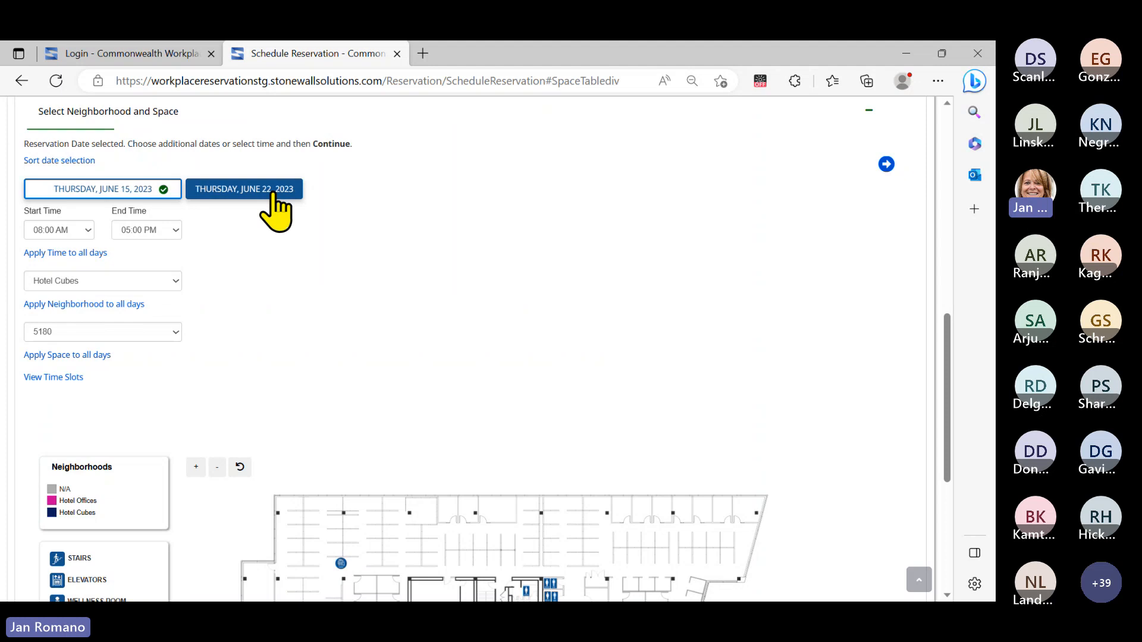
pyautogui.click(76, 253)
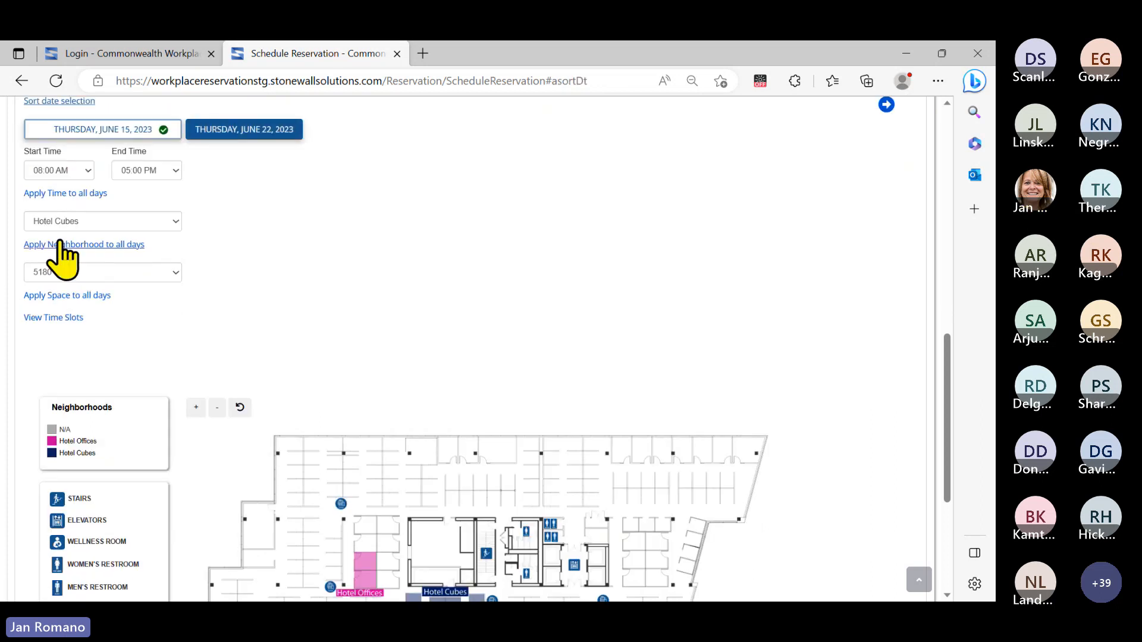
pyautogui.click(61, 248)
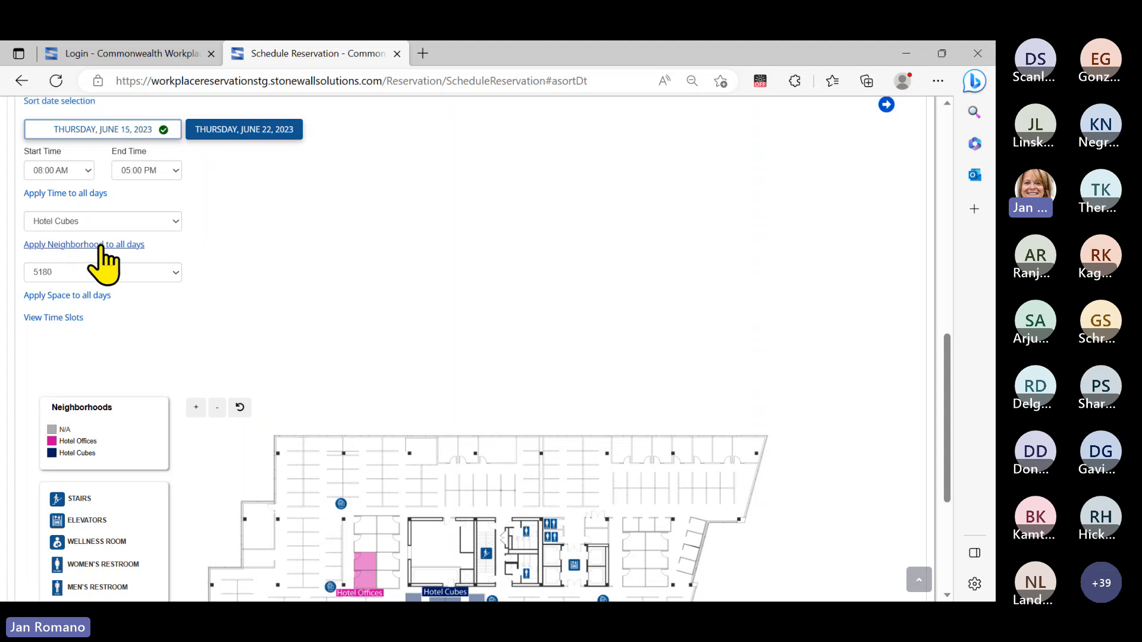
pyautogui.click(81, 298)
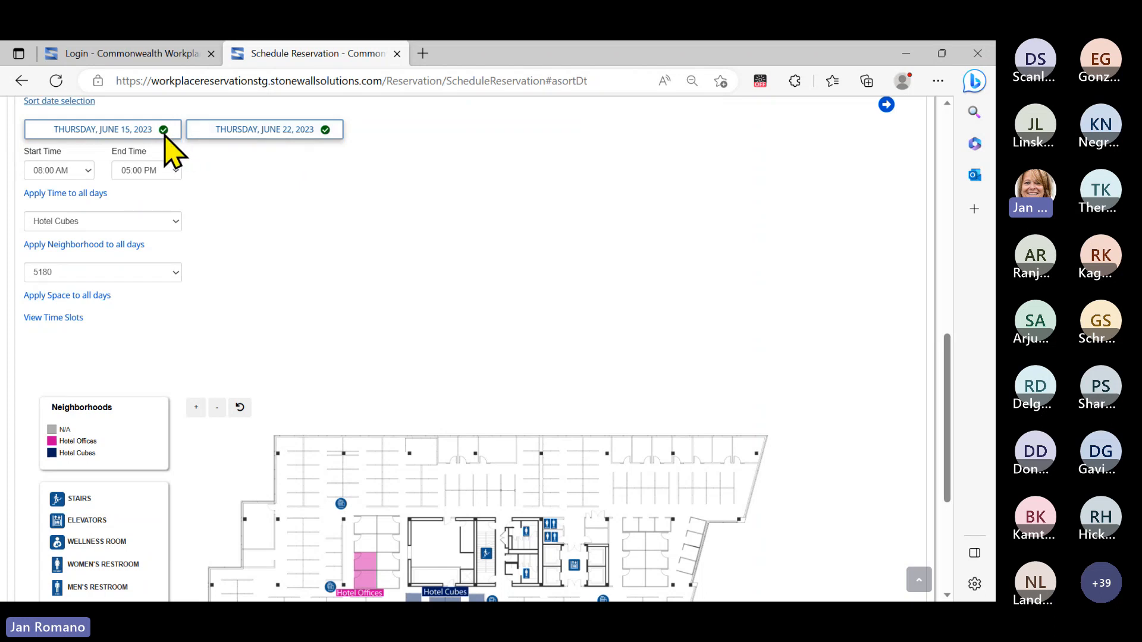
# Check the June 22 time, neighborhood and space, and continue to the reservation summary.
pyautogui.click(278, 130)
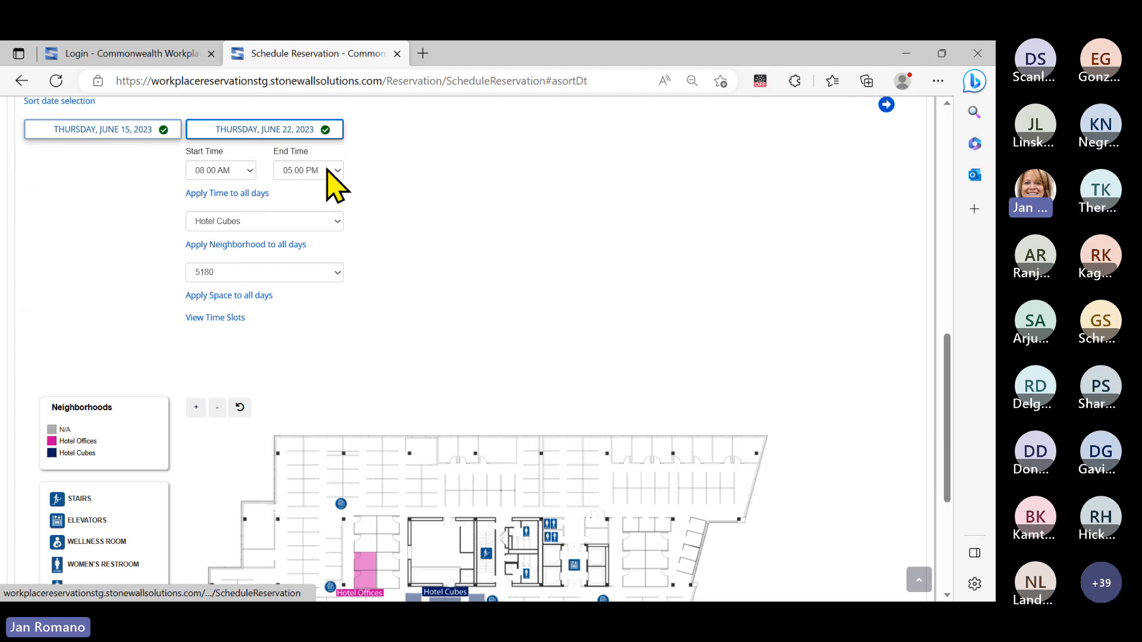
pyautogui.click(338, 131)
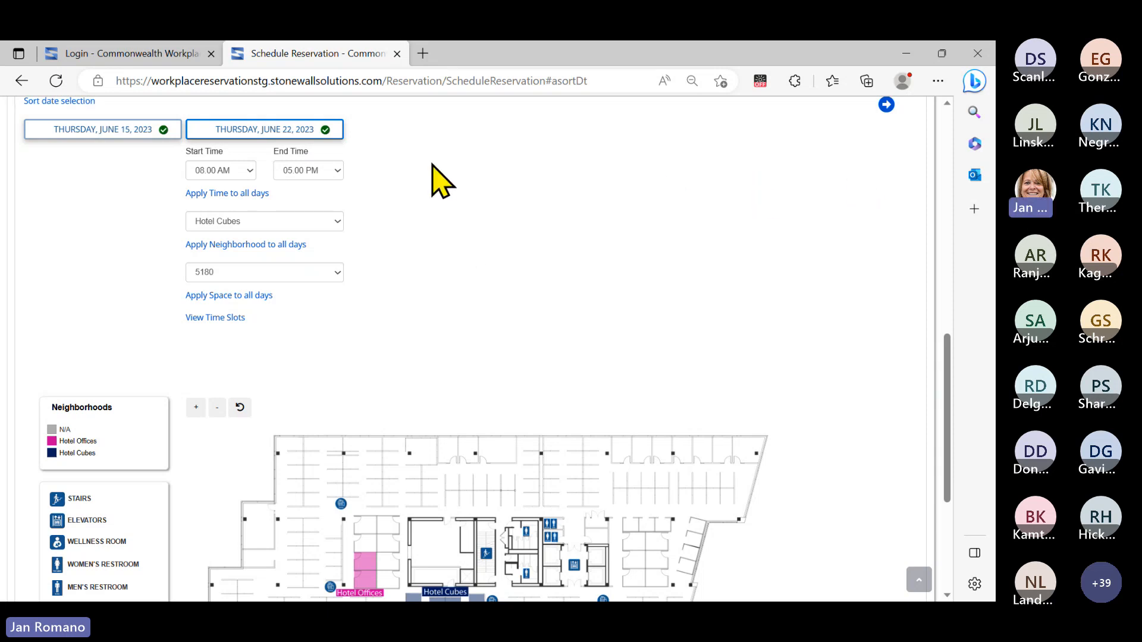
pyautogui.scroll(-3, 800, 205)
pyautogui.scroll(-2, 824, 256)
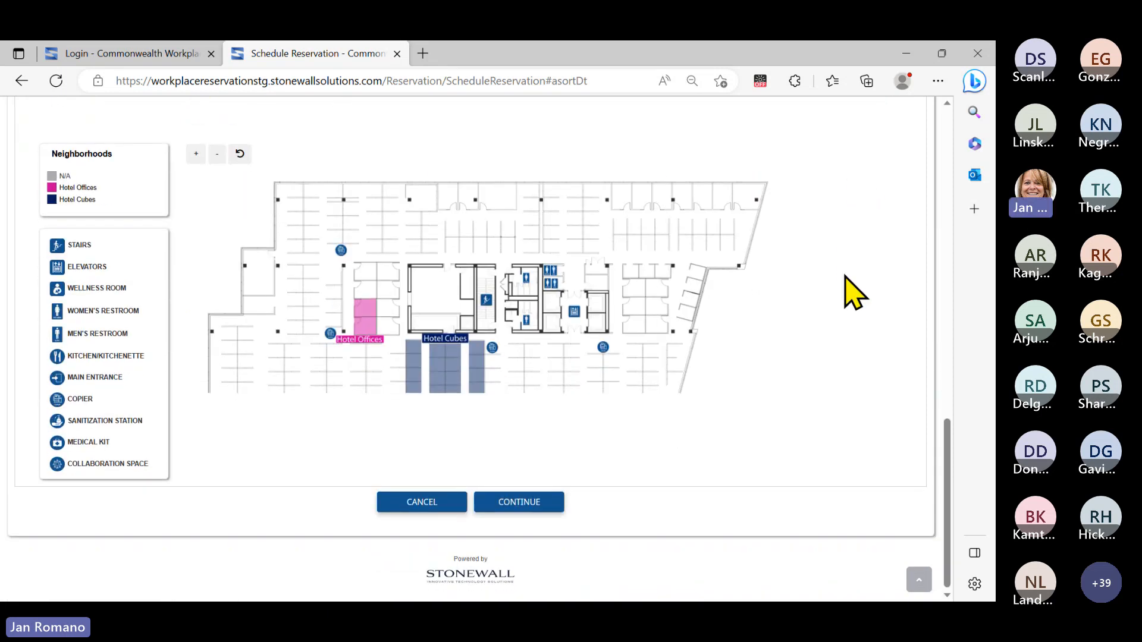
pyautogui.click(530, 503)
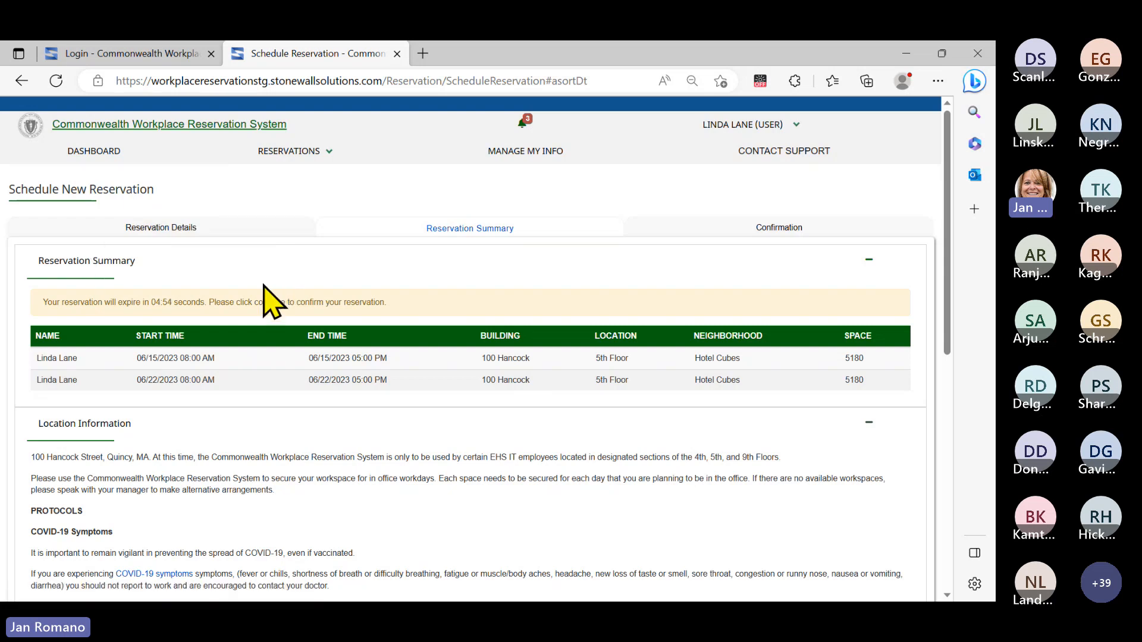
# Examine the reservation summary table and read the Location Information protocols for 100 Hancock, collapsing and reopening that section.
pyautogui.press('ctrl')
pyautogui.press('ctrl')
pyautogui.press('ctrl')
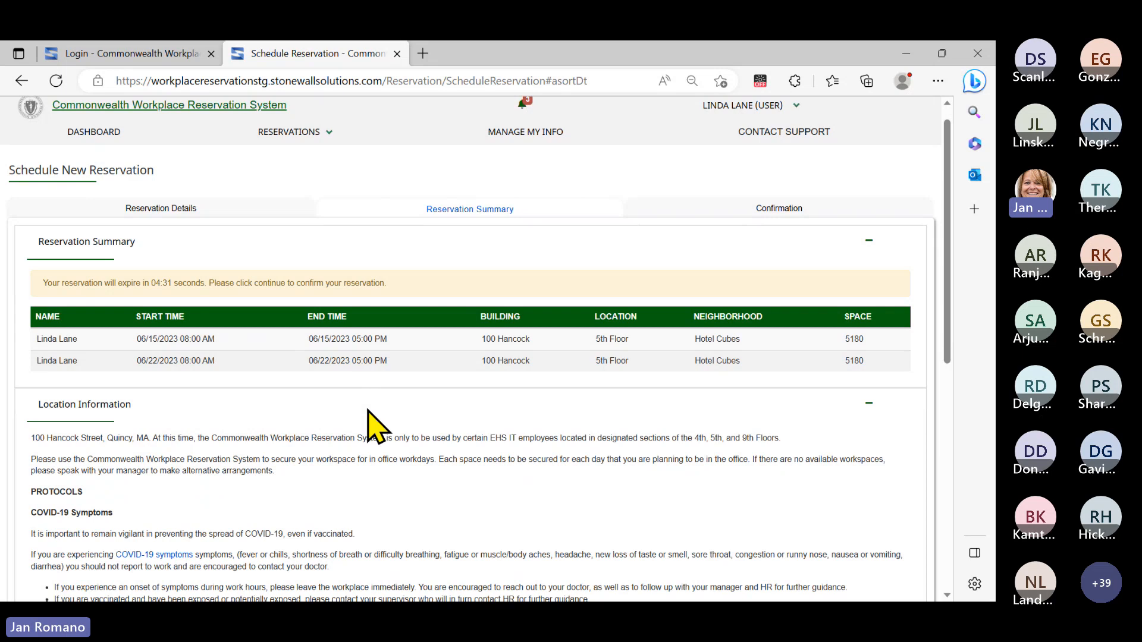
pyautogui.scroll(-3, 369, 425)
pyautogui.moveTo(37, 221); pyautogui.dragTo(127, 219)
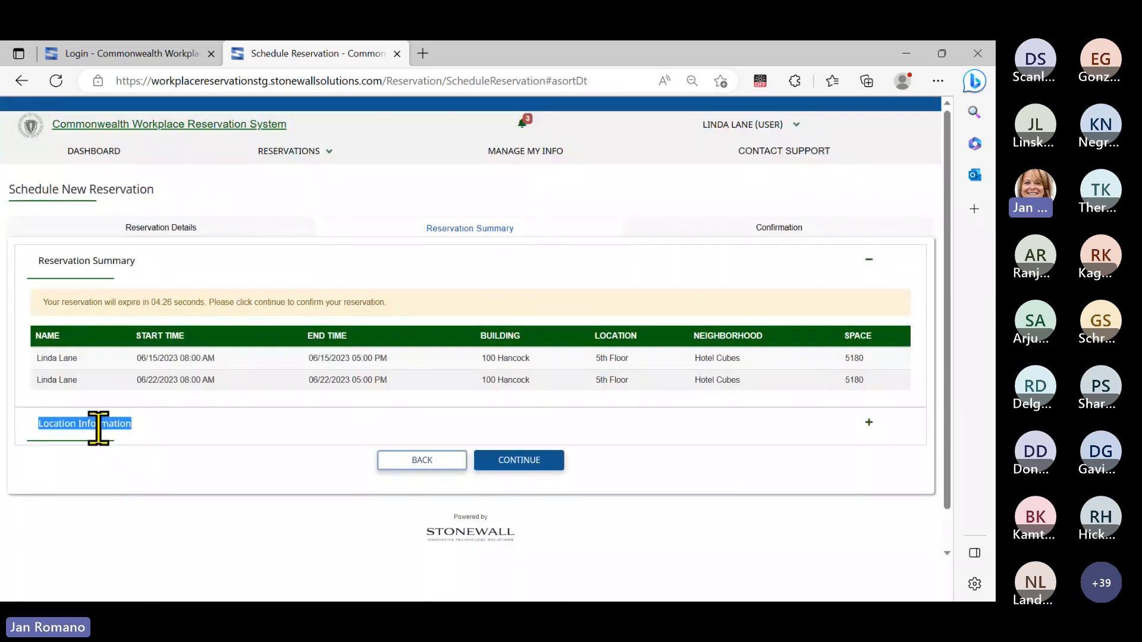
pyautogui.click(99, 426)
pyautogui.scroll(-6, 443, 414)
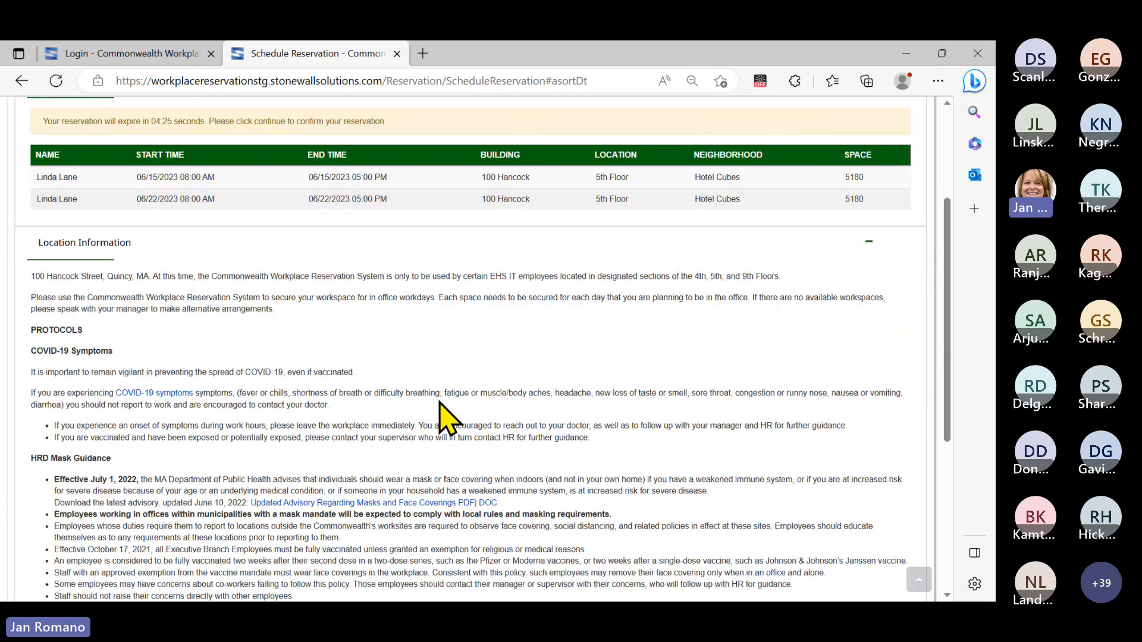
pyautogui.scroll(-1, 439, 404)
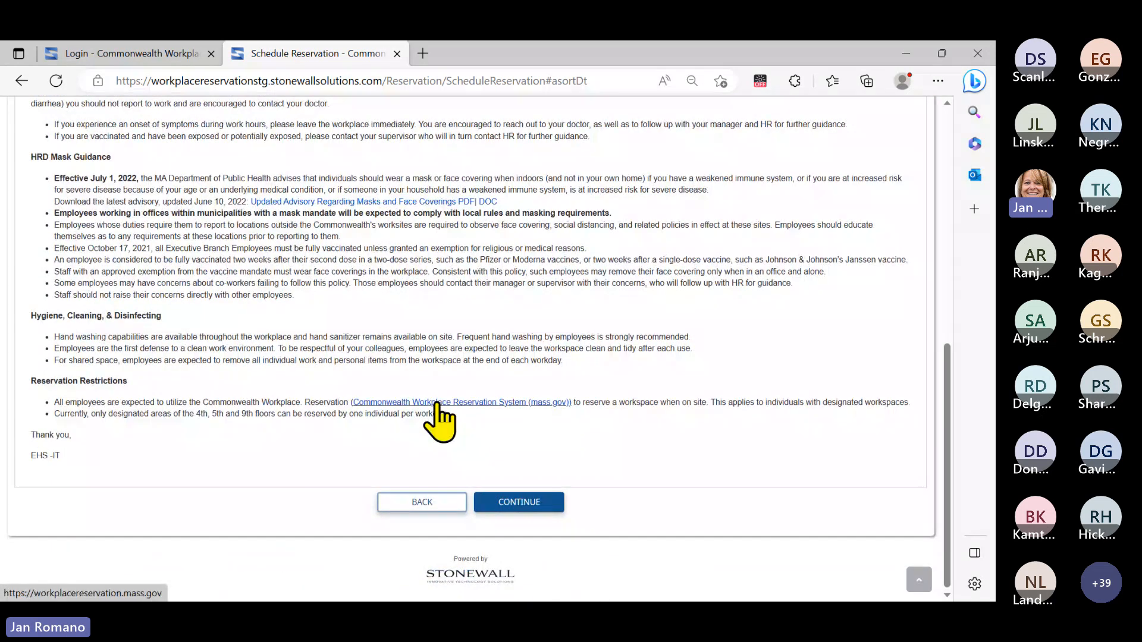
pyautogui.scroll(8, 440, 416)
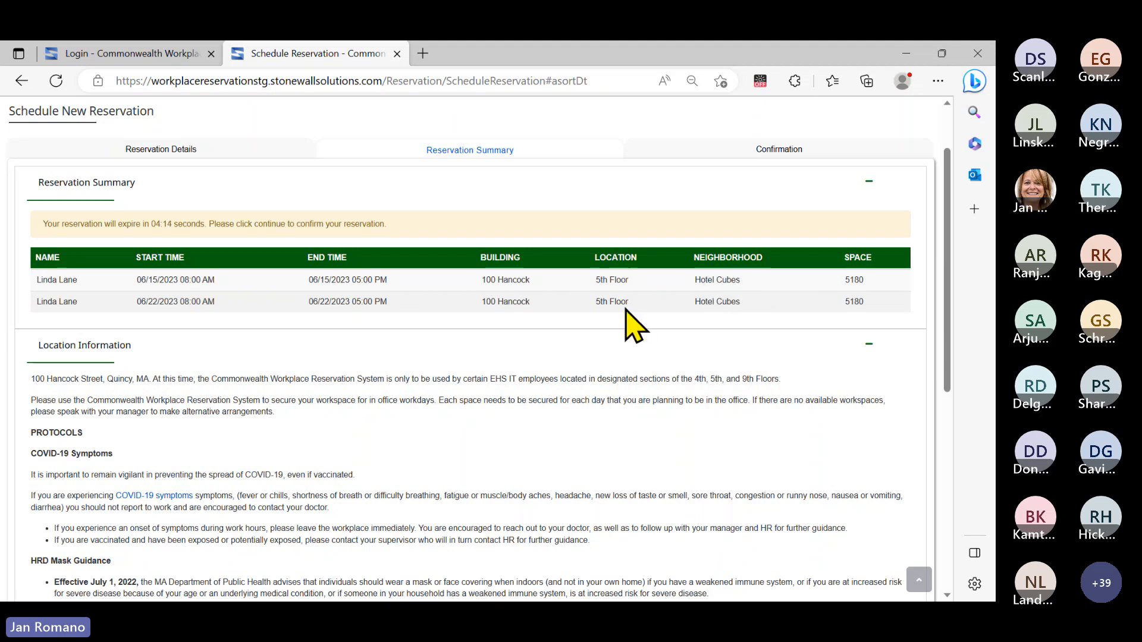
# Confirm the June 15 and June 22 reservations from the end of the summary.
pyautogui.scroll(-7, 624, 310)
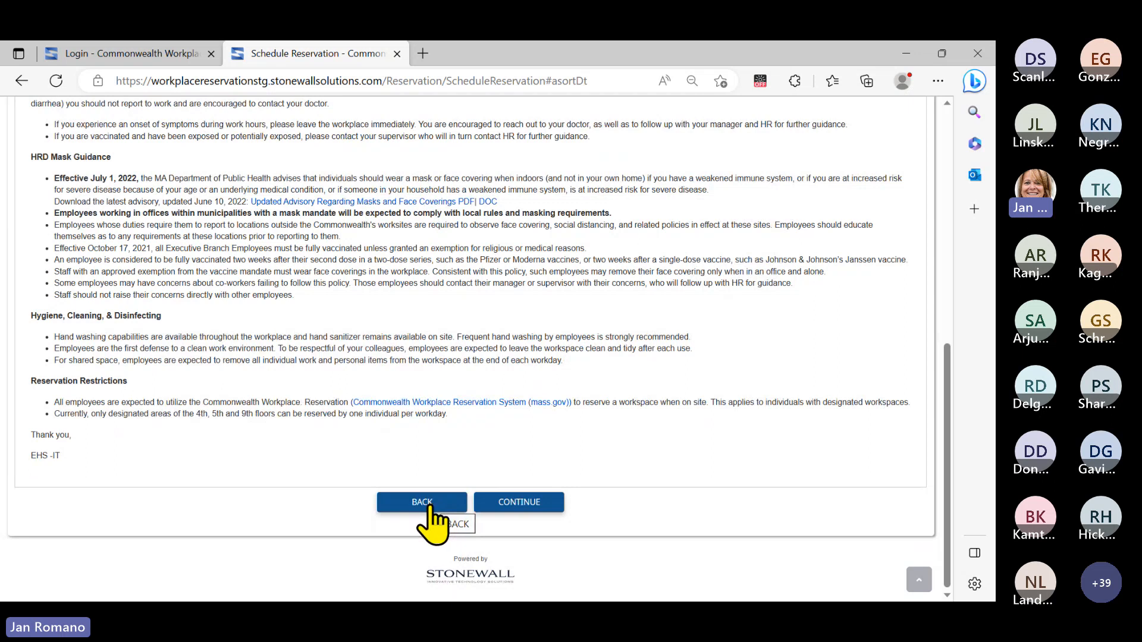
pyautogui.click(521, 503)
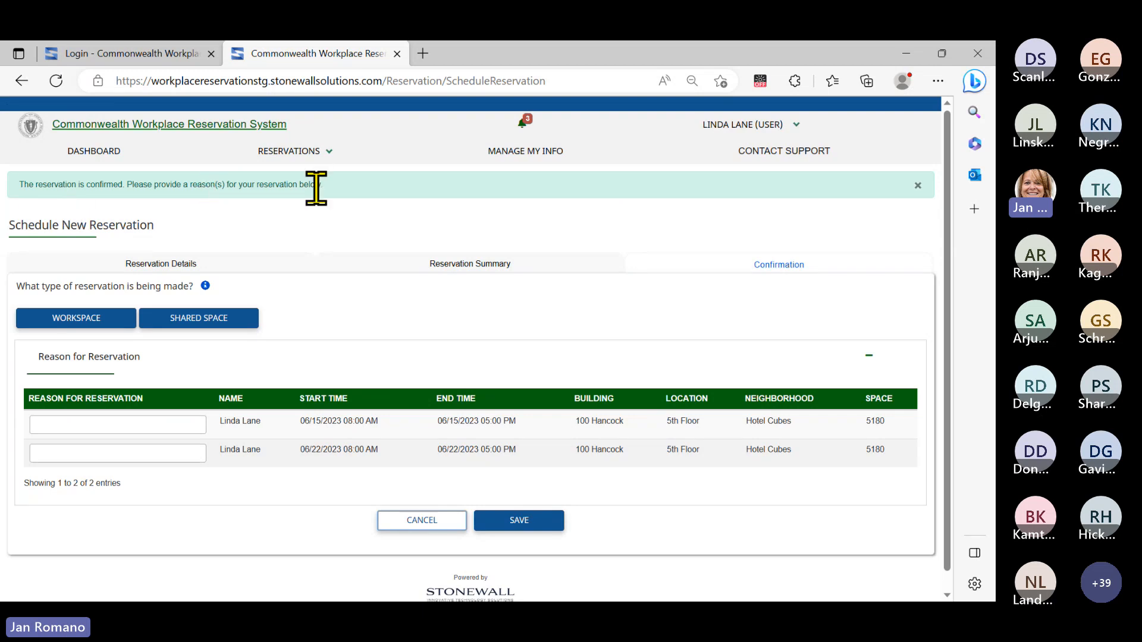
# Set the reason for the June 15 reservation to "To collaborate face-to-face".
pyautogui.click(155, 423)
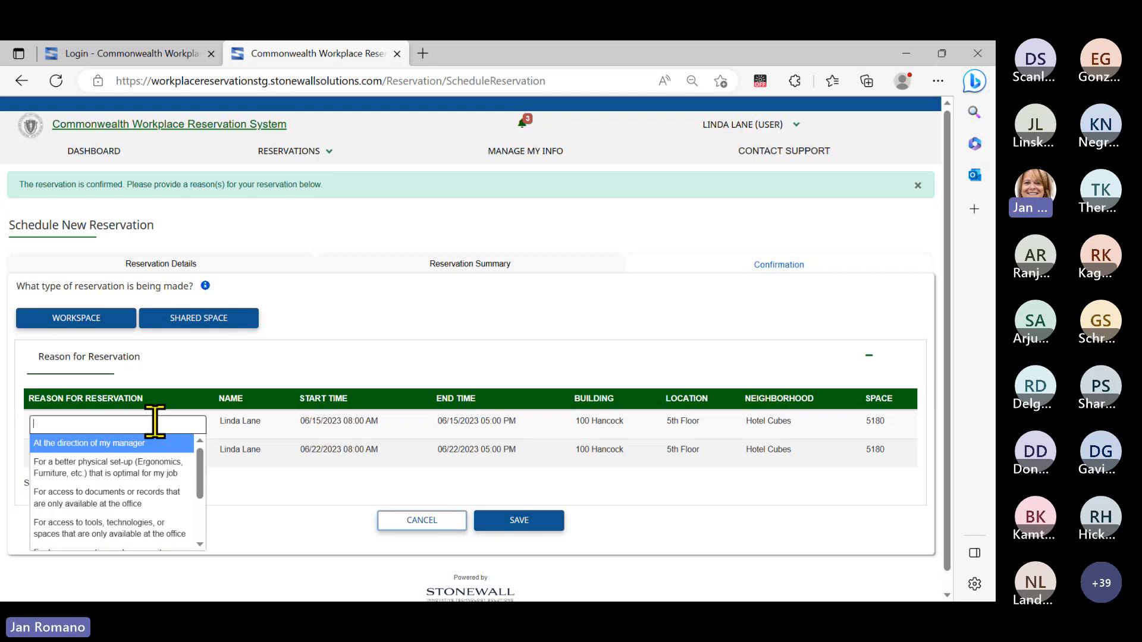
pyautogui.click(198, 462)
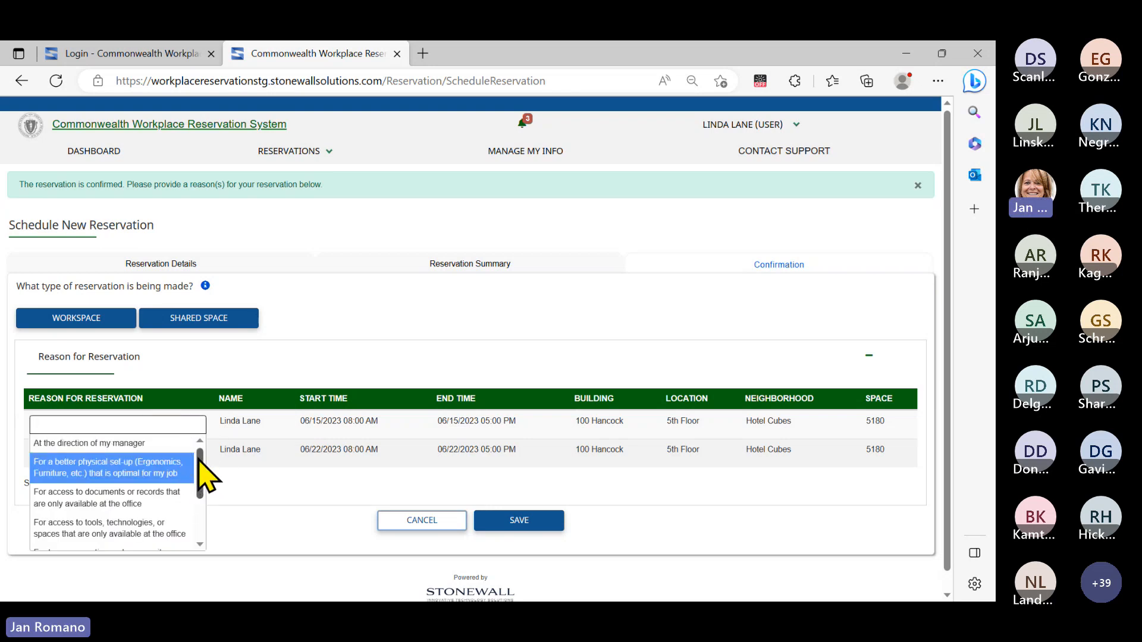
pyautogui.moveTo(198, 459); pyautogui.dragTo(197, 517)
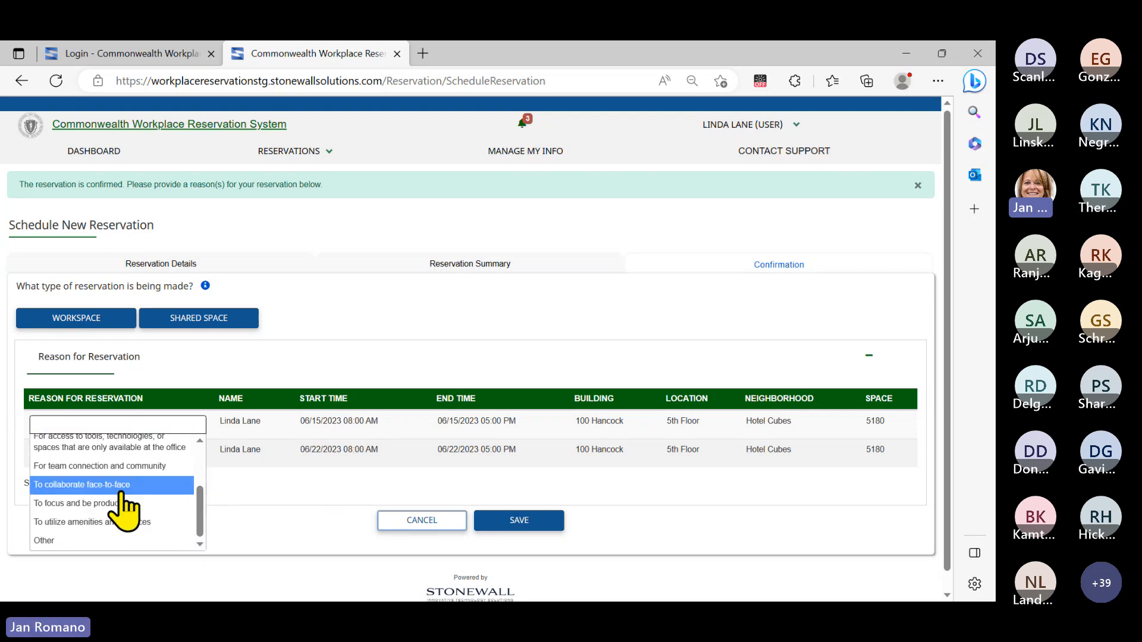
pyautogui.click(119, 477)
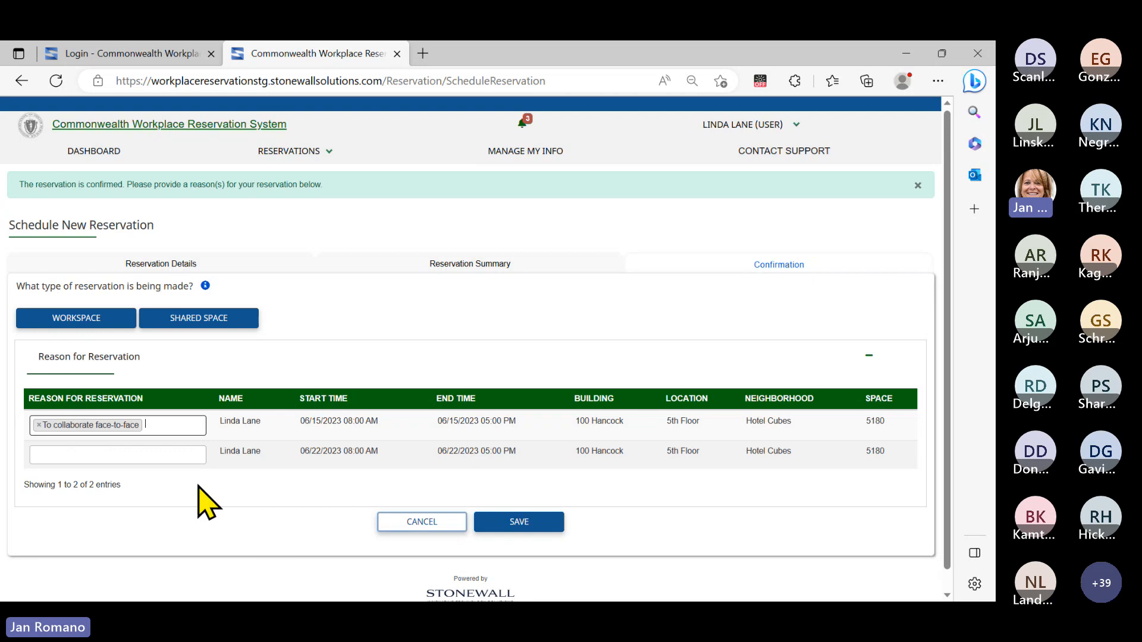
# Set the reason for the June 22 reservation to Other with the explanation "fgfgfdfgfg" and save the reservation reasons.
pyautogui.click(166, 454)
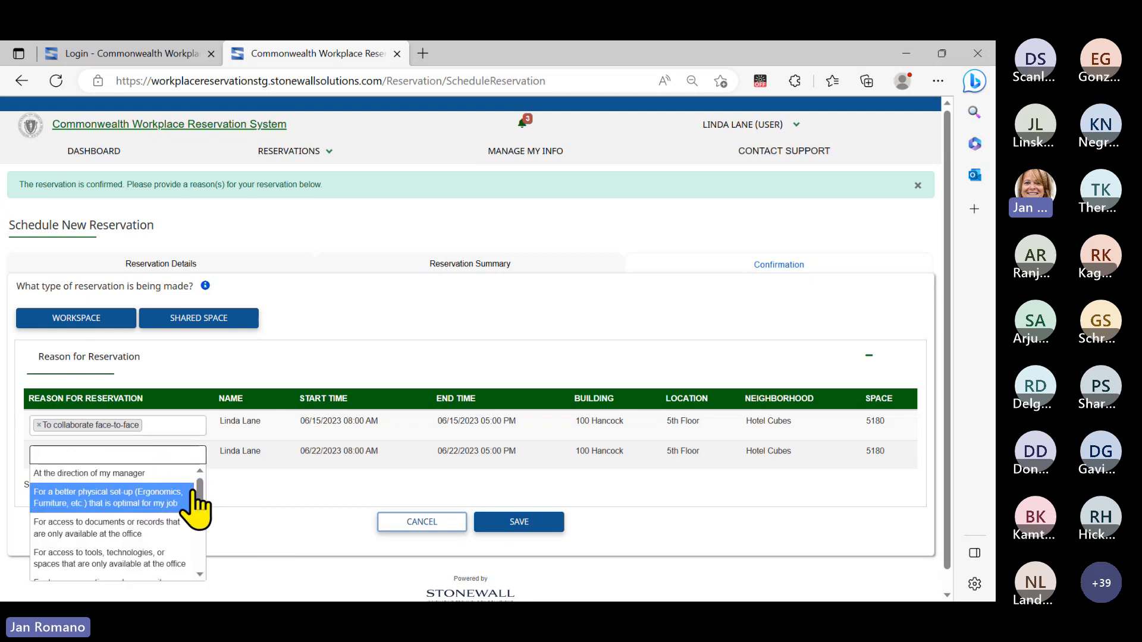
pyautogui.moveTo(194, 493); pyautogui.dragTo(208, 568)
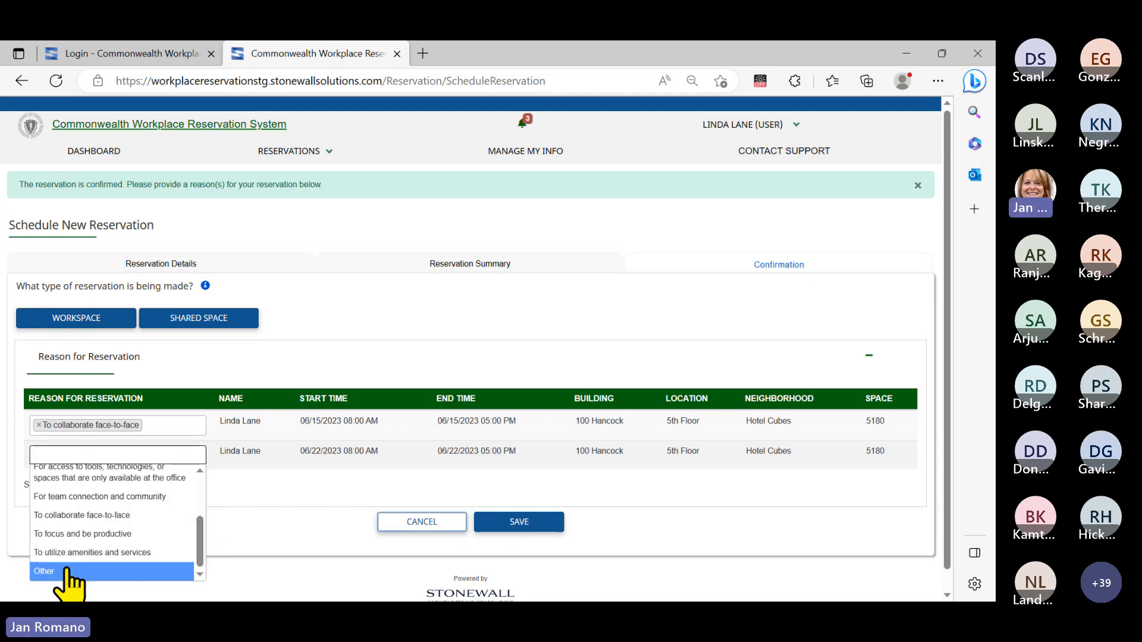
pyautogui.click(48, 572)
pyautogui.click(76, 489)
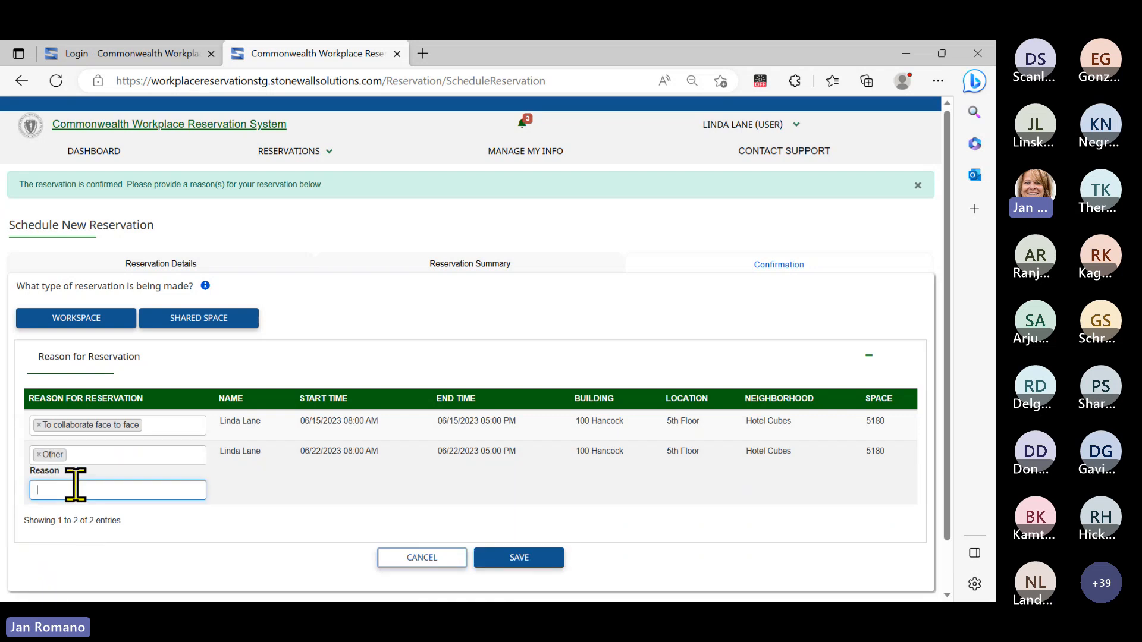
pyautogui.write('fgfgfdfgfg')
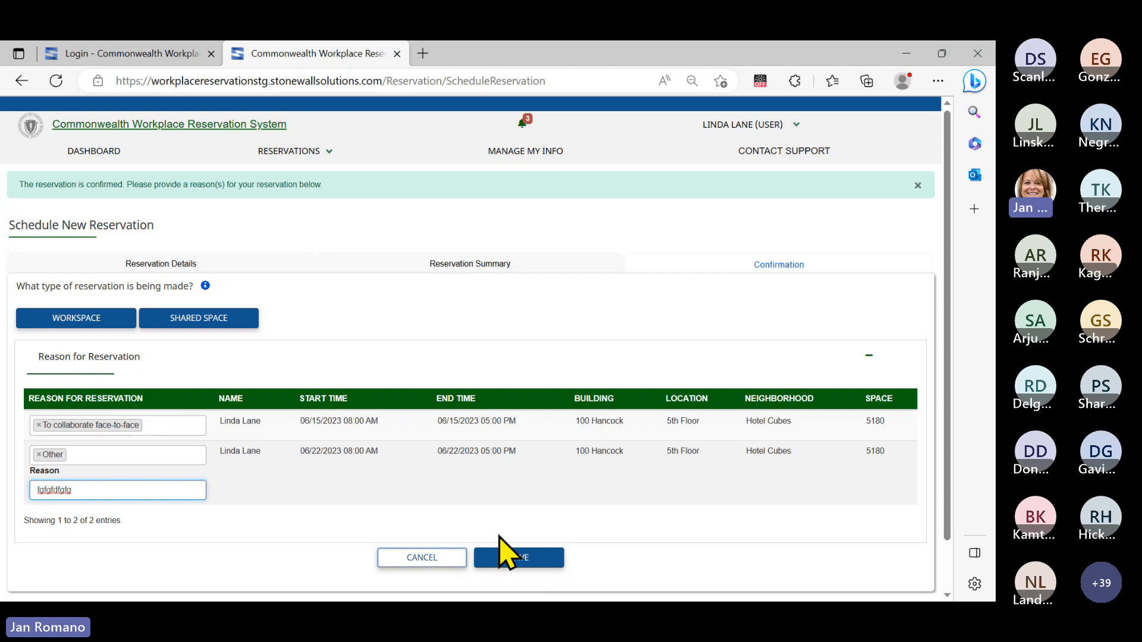
pyautogui.click(516, 563)
pyautogui.press('ctrl')
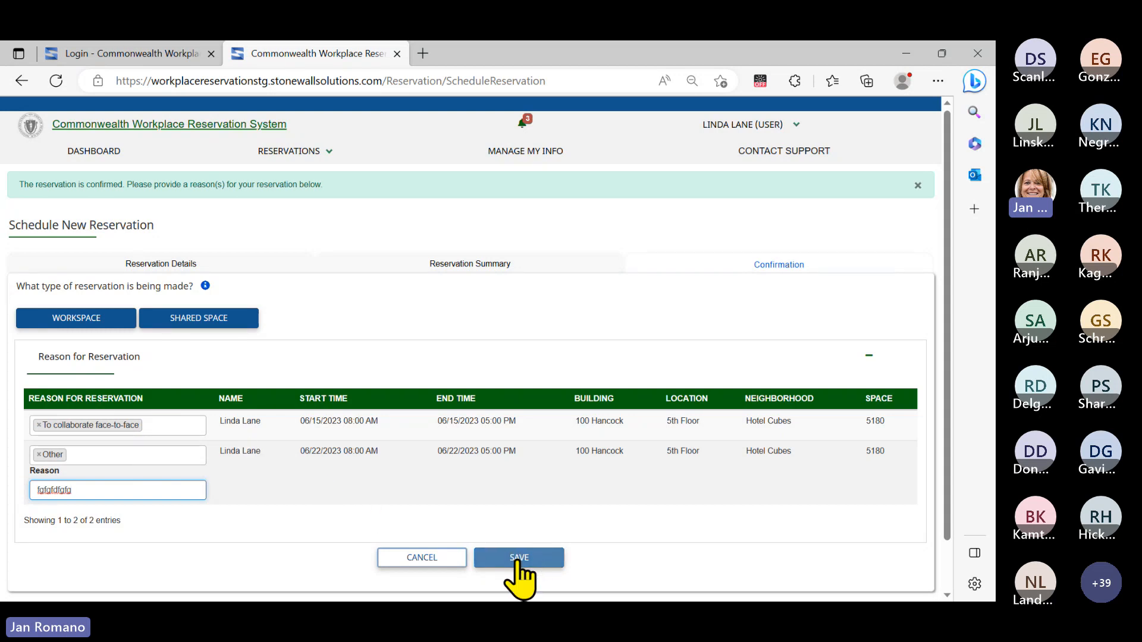
pyautogui.press('ctrl')
pyautogui.click(516, 561)
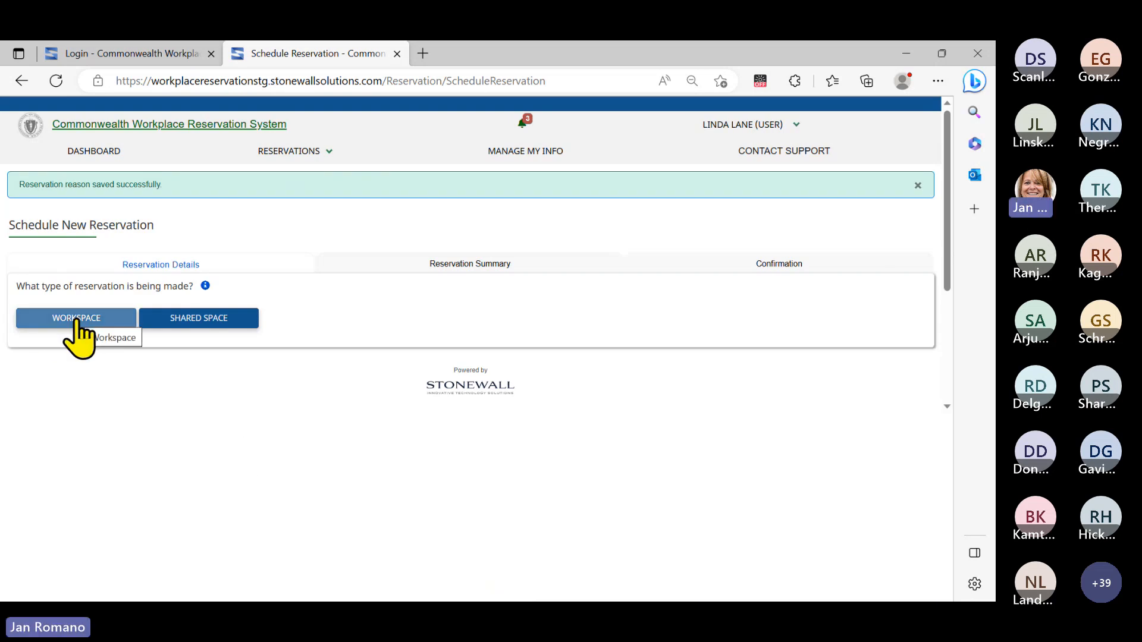
# Begin a new reservation of the shared space type from the Schedule New Reservation page.
pyautogui.click(287, 156)
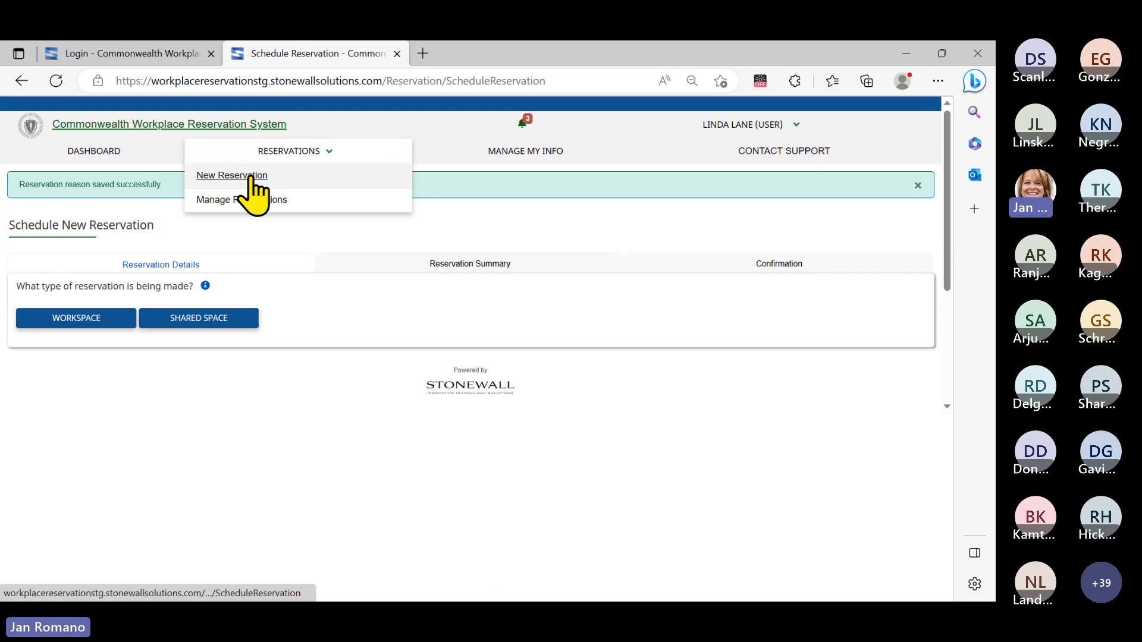
pyautogui.click(88, 321)
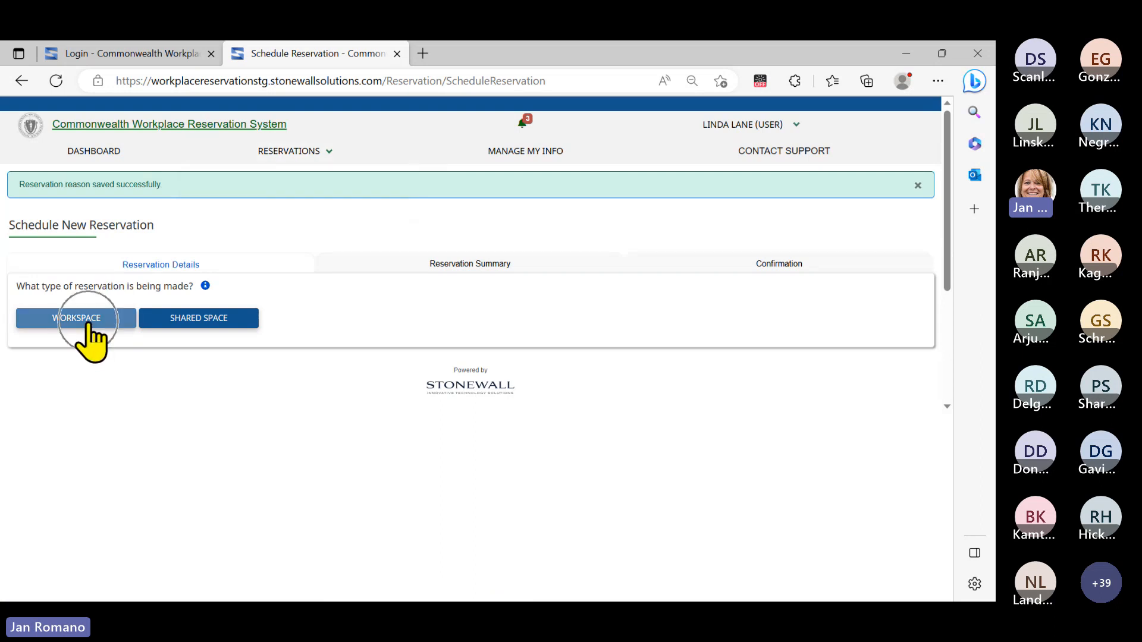
pyautogui.click(88, 320)
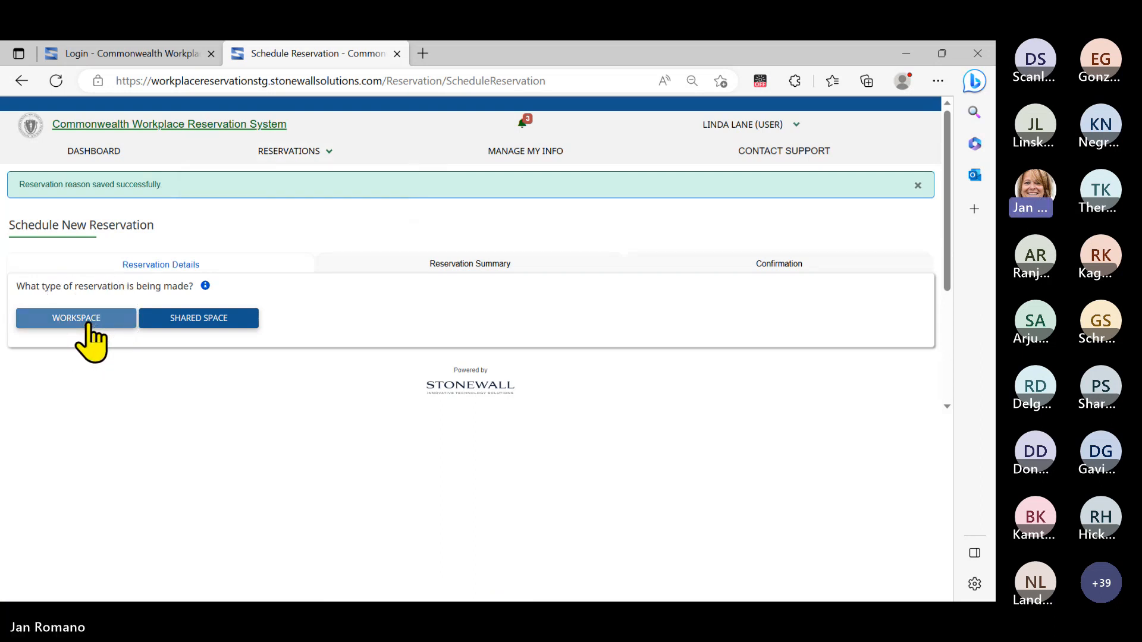
pyautogui.click(212, 319)
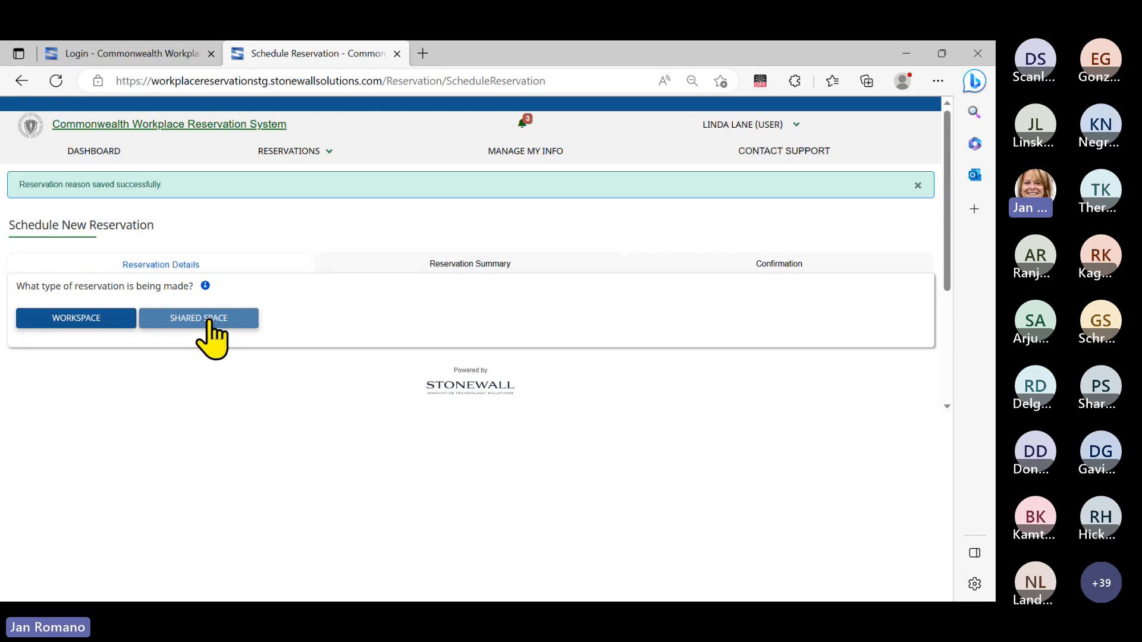
pyautogui.click(209, 322)
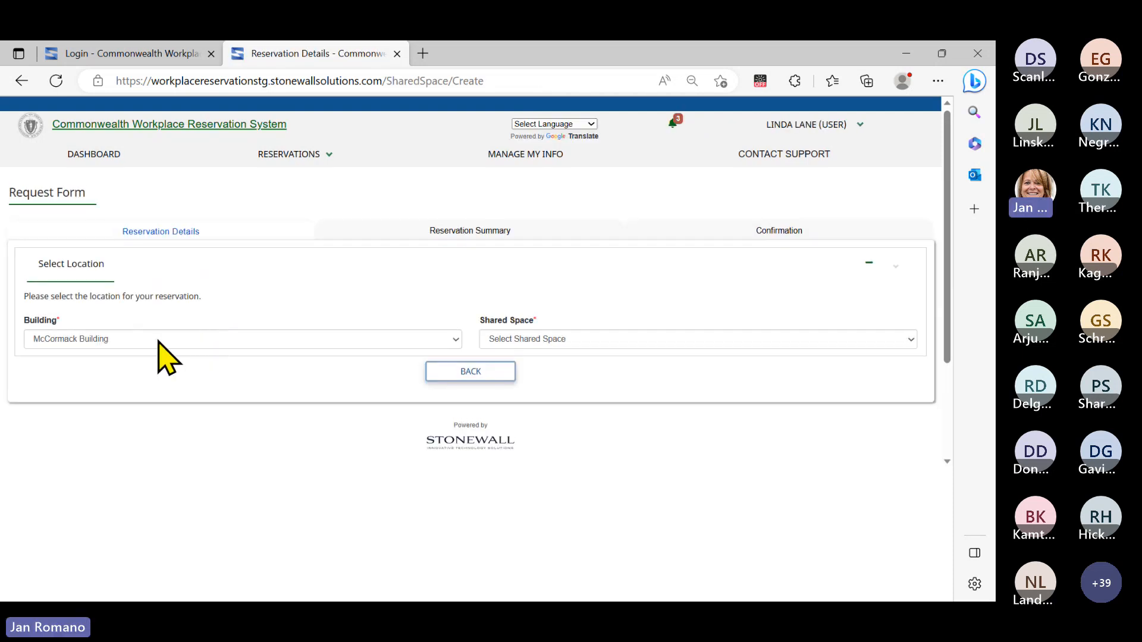
# Choose the Plaza Level Cafe Conference Room in the McCormack Building as the shared space for the request.
pyautogui.click(159, 340)
pyautogui.click(158, 340)
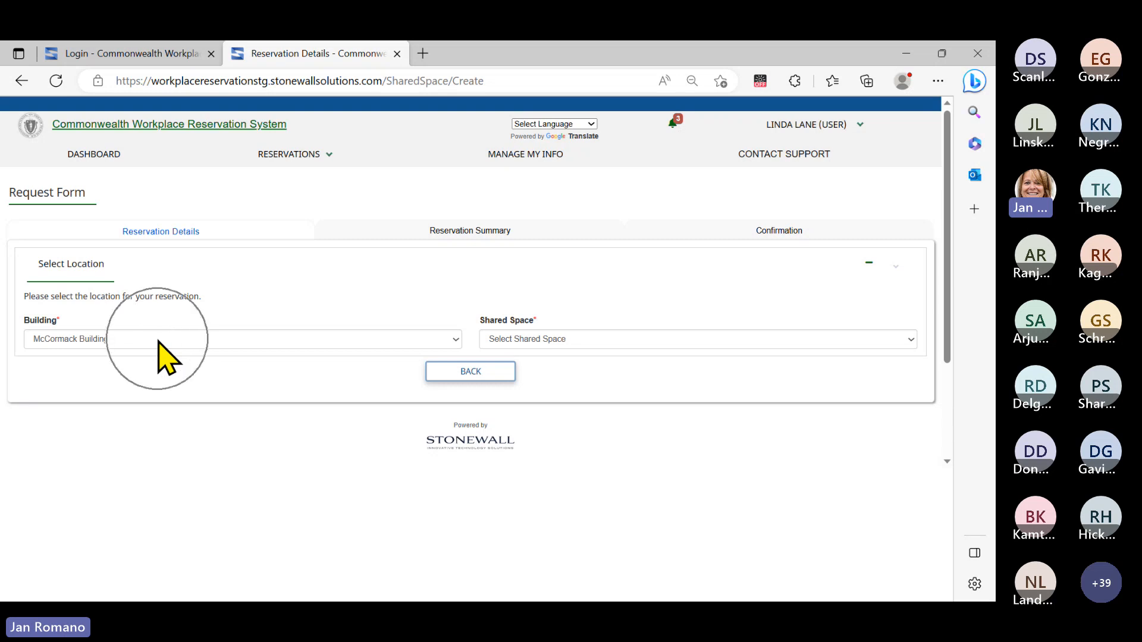
pyautogui.click(571, 340)
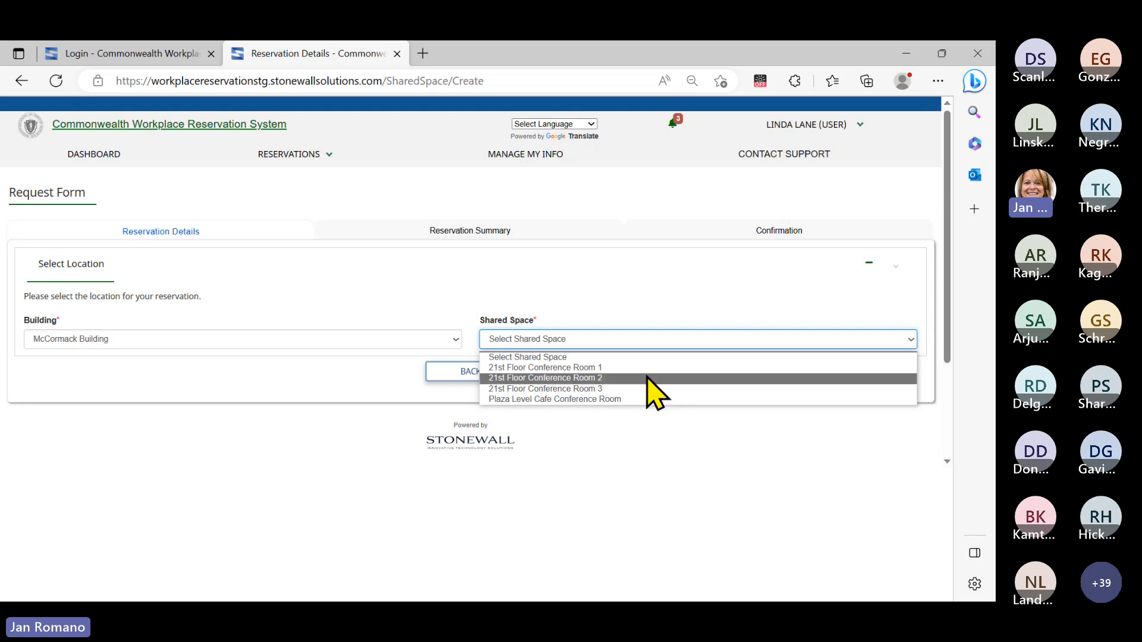
pyautogui.click(606, 400)
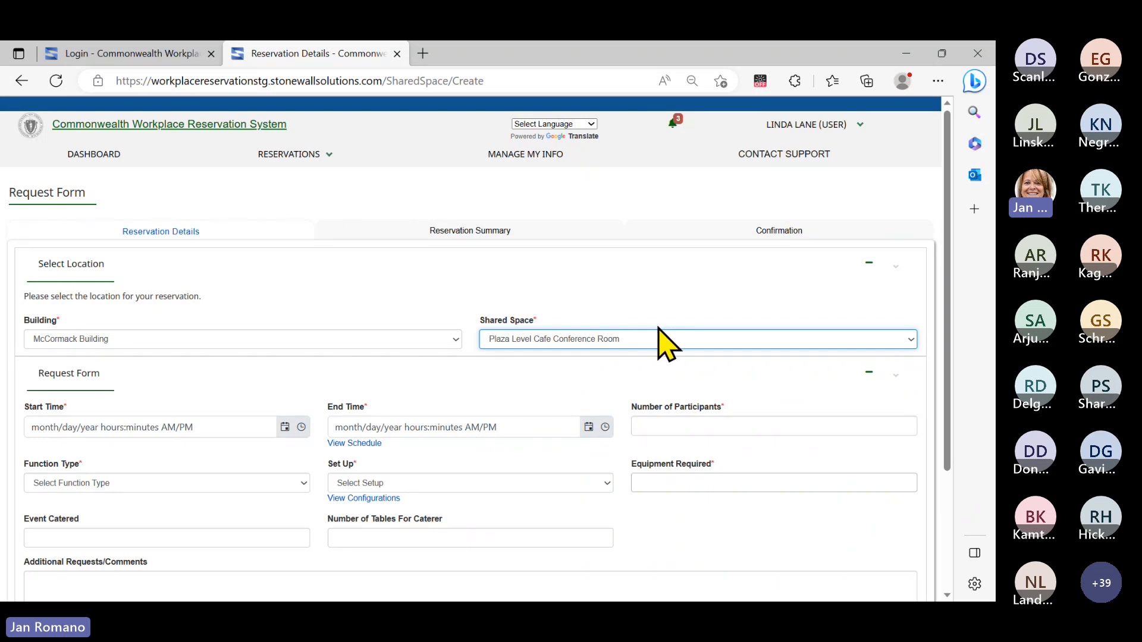
# Set the start time of the shared space request to 6/27/2023 9:00 AM.
pyautogui.click(123, 421)
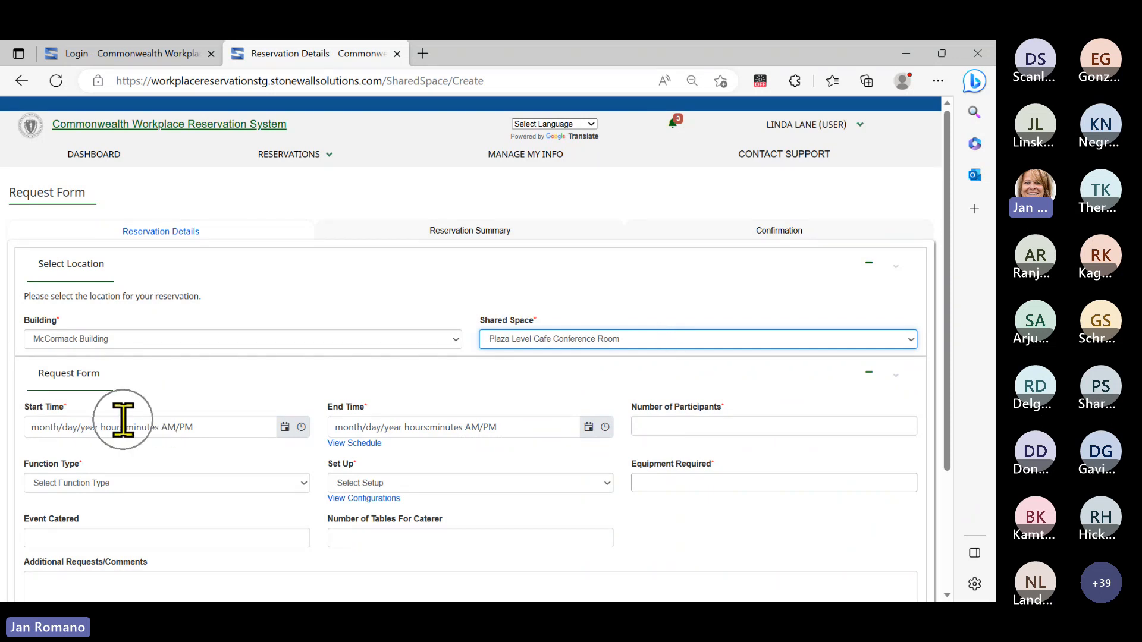
pyautogui.click(285, 428)
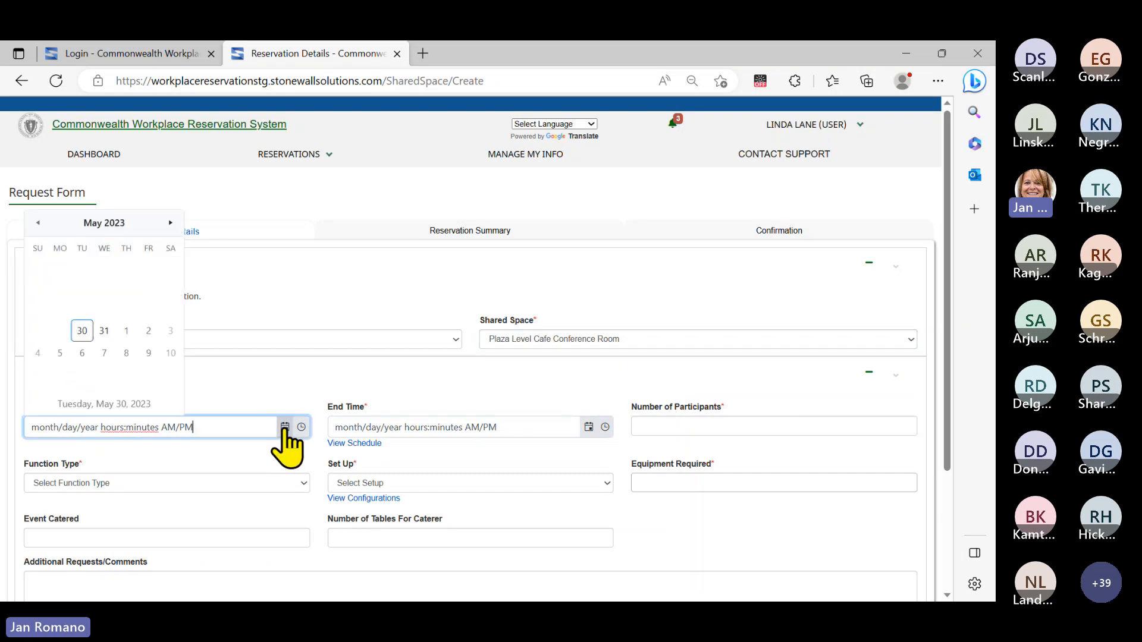
pyautogui.click(104, 352)
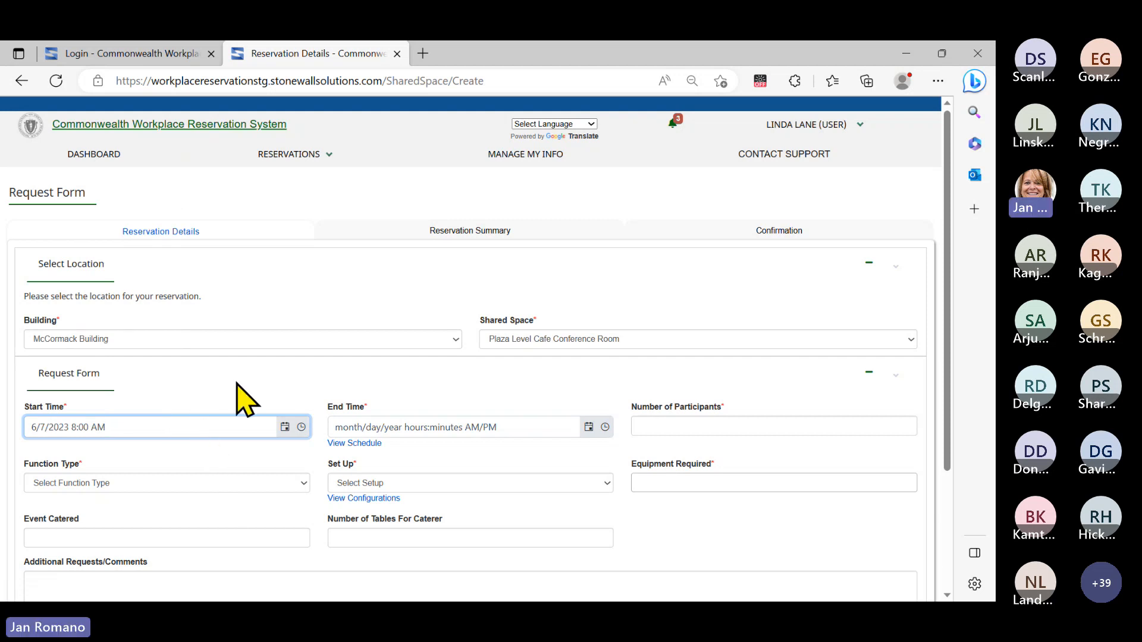
pyautogui.click(285, 428)
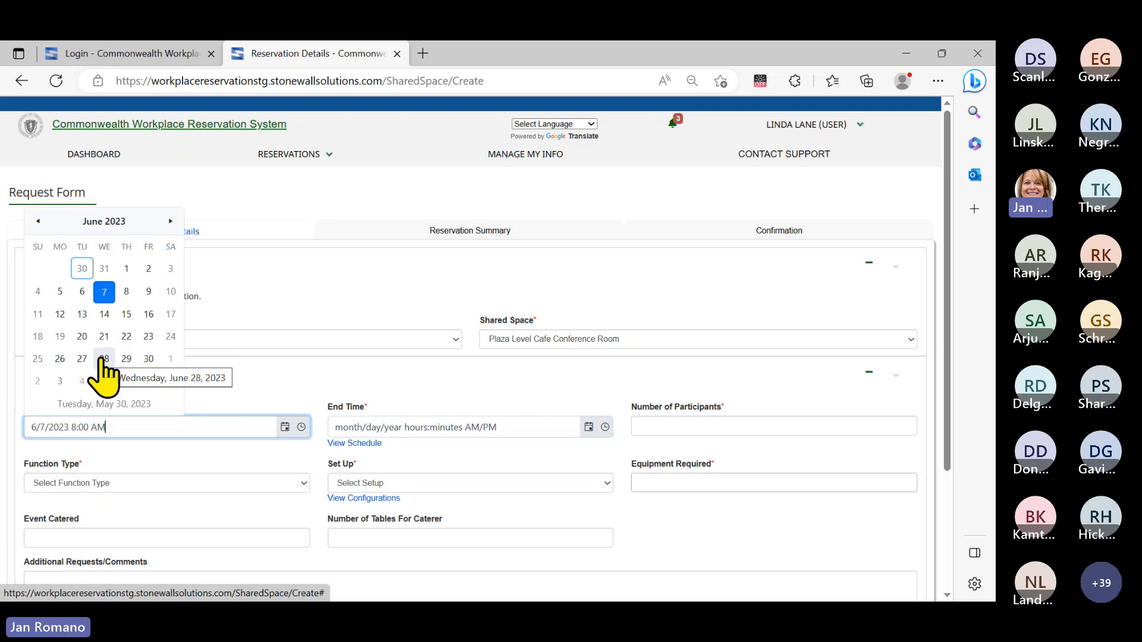
pyautogui.click(82, 357)
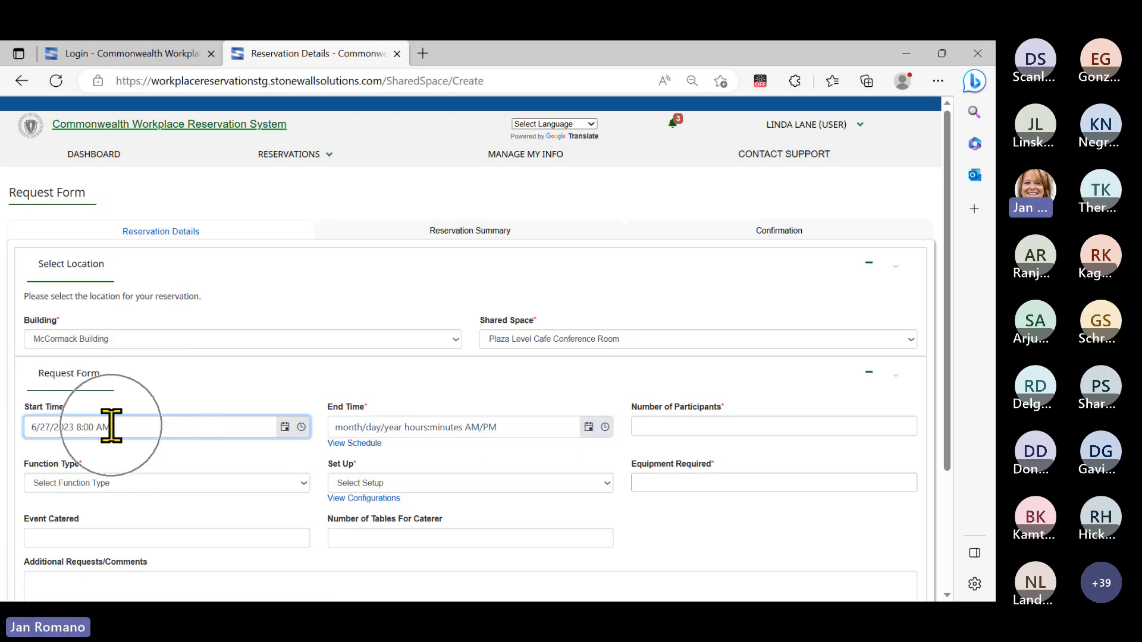
pyautogui.click(302, 427)
pyautogui.click(69, 528)
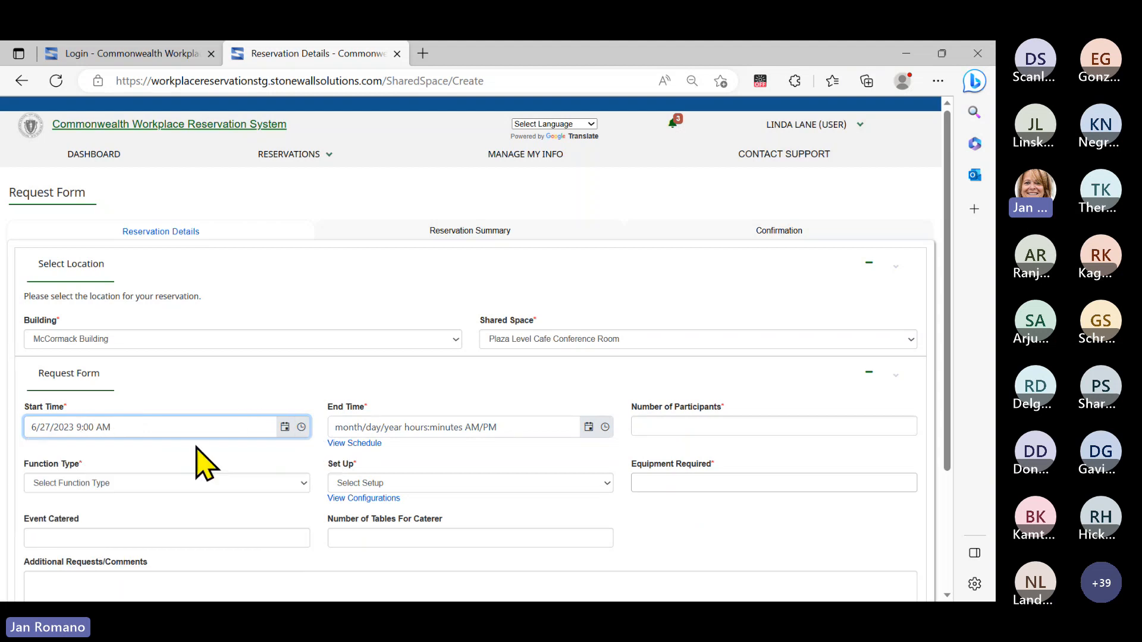
# Set the end time of the shared space request to 6/27/2023 12:00 PM.
pyautogui.click(589, 428)
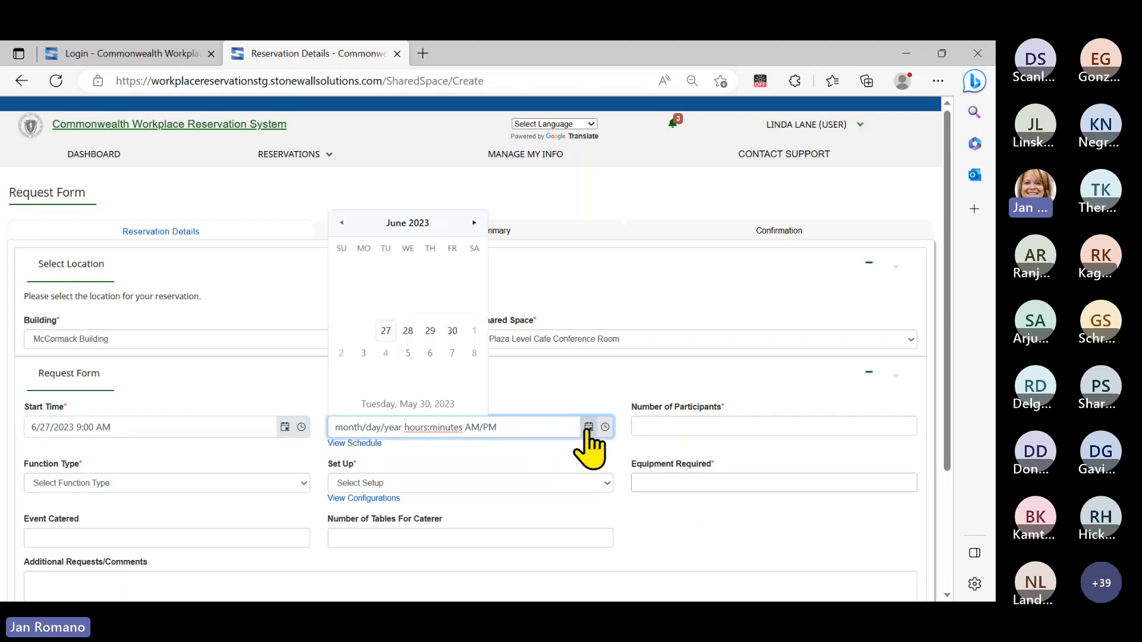
pyautogui.click(386, 331)
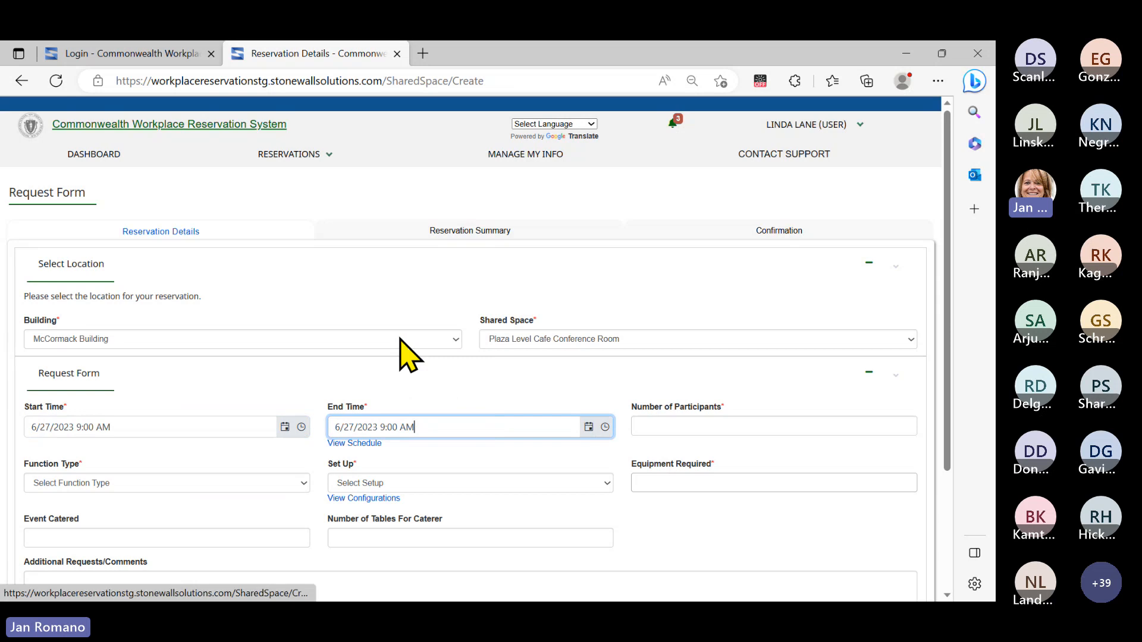
pyautogui.click(605, 428)
pyautogui.scroll(-2, 423, 518)
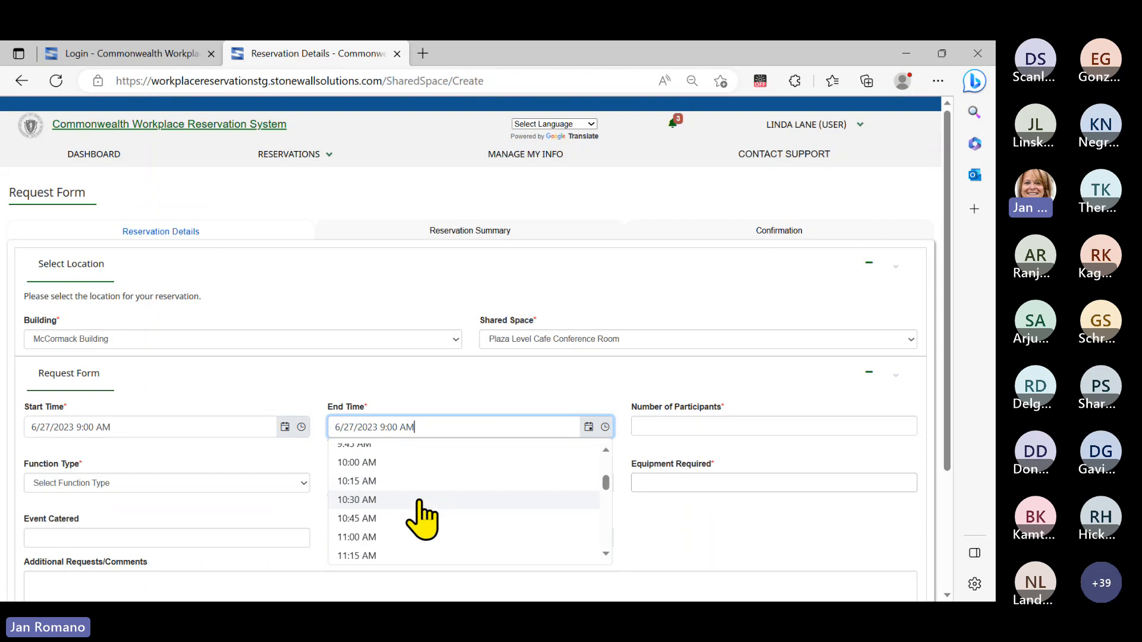
pyautogui.scroll(-4, 370, 535)
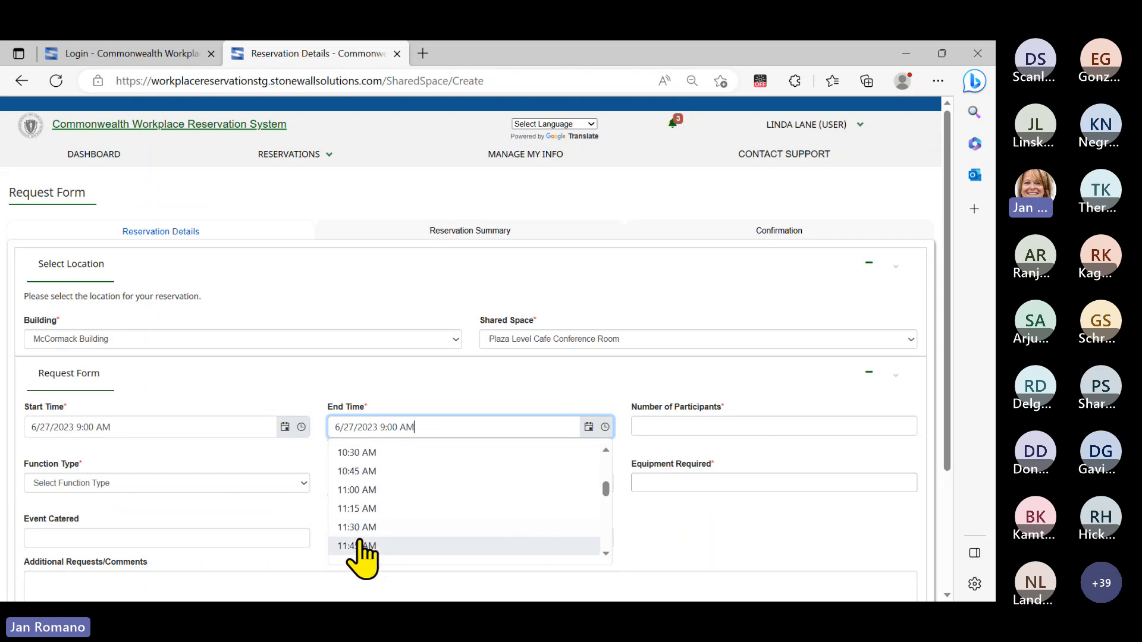
pyautogui.click(360, 471)
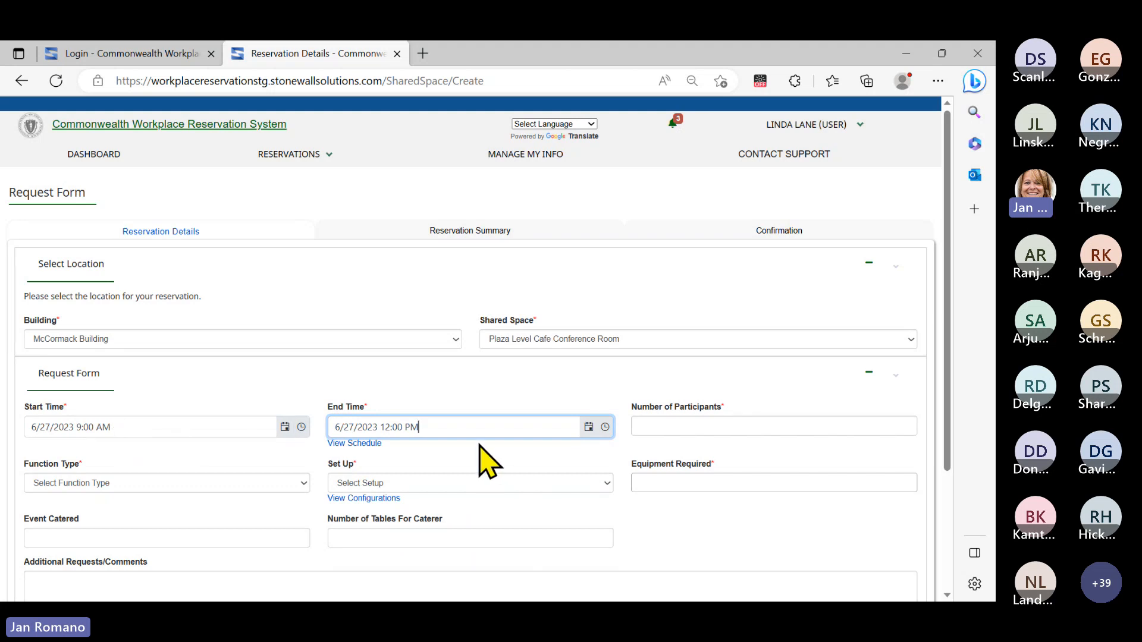
# Set the number of participants to 10 and check the conference room's schedule for June 27, 2023.
pyautogui.click(668, 426)
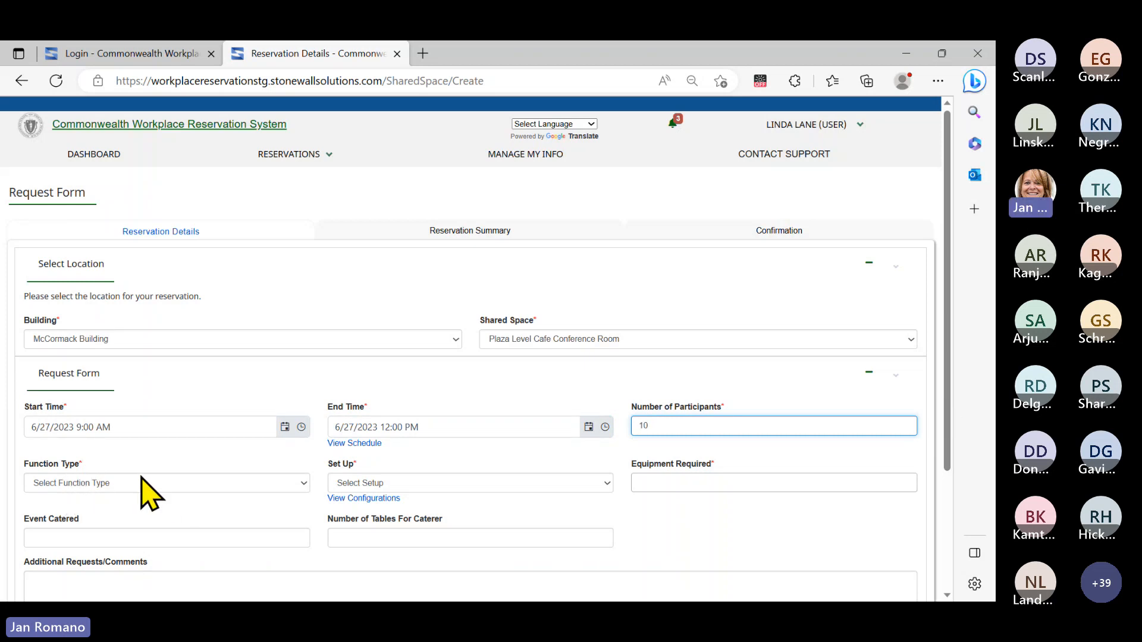
pyautogui.click(368, 444)
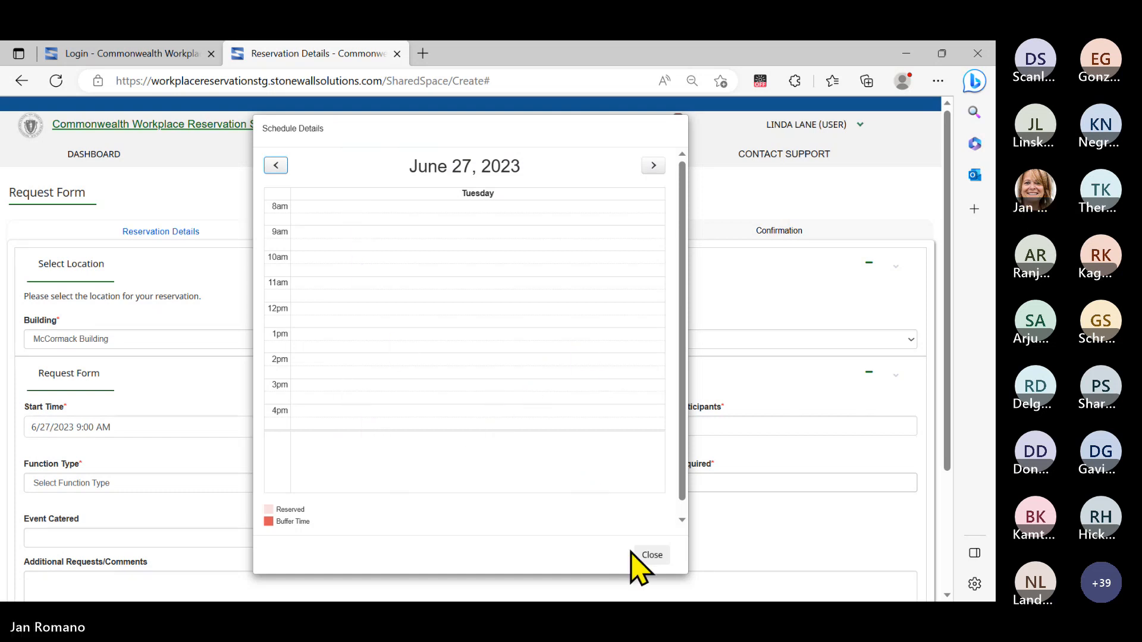
pyautogui.click(653, 555)
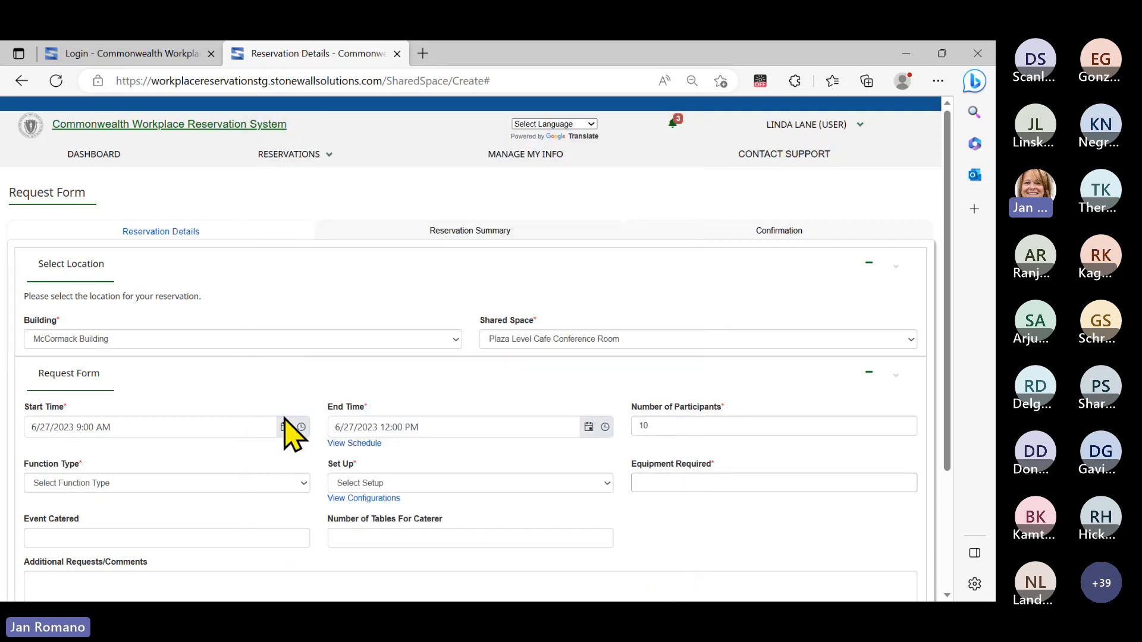
# Set the function type to Staff Meeting and the room set up to U-Shaped.
pyautogui.click(128, 483)
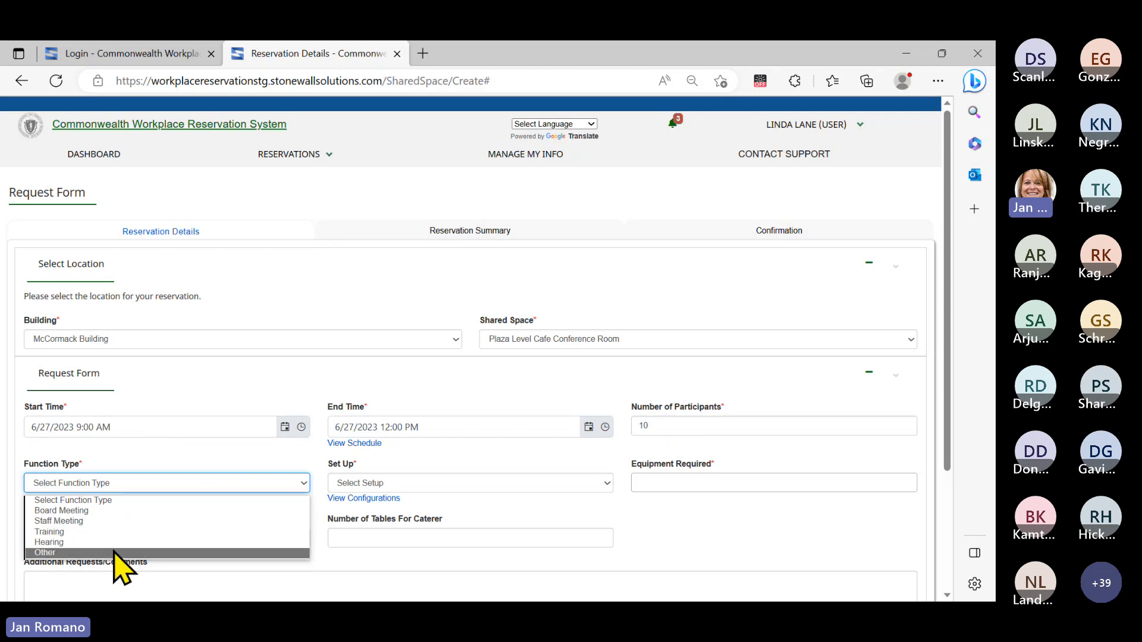
pyautogui.click(146, 522)
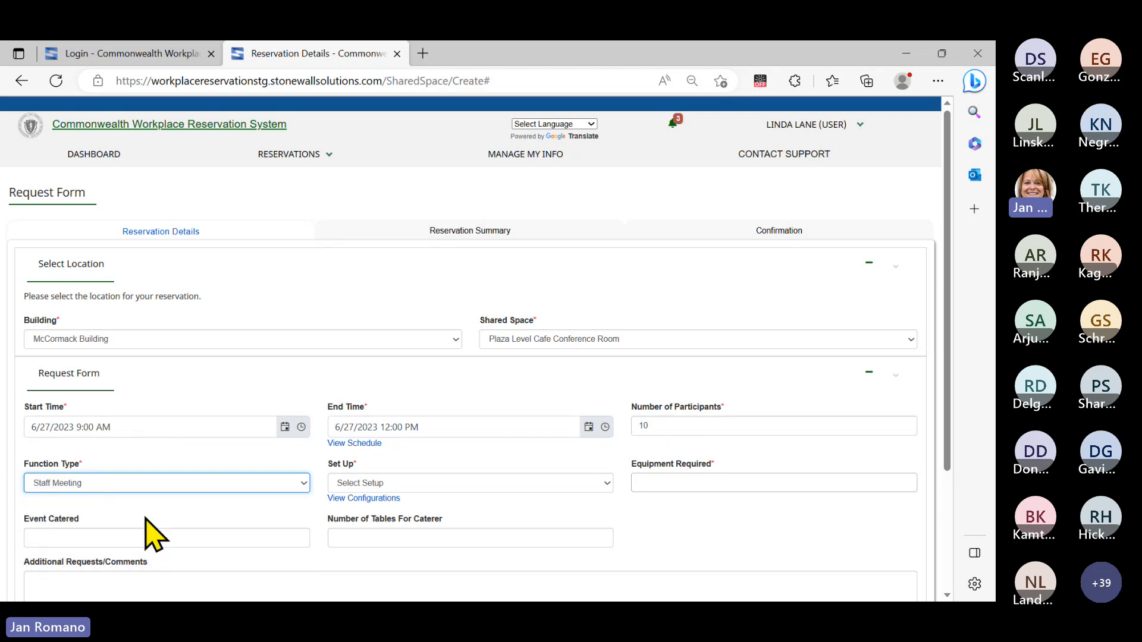
pyautogui.click(435, 483)
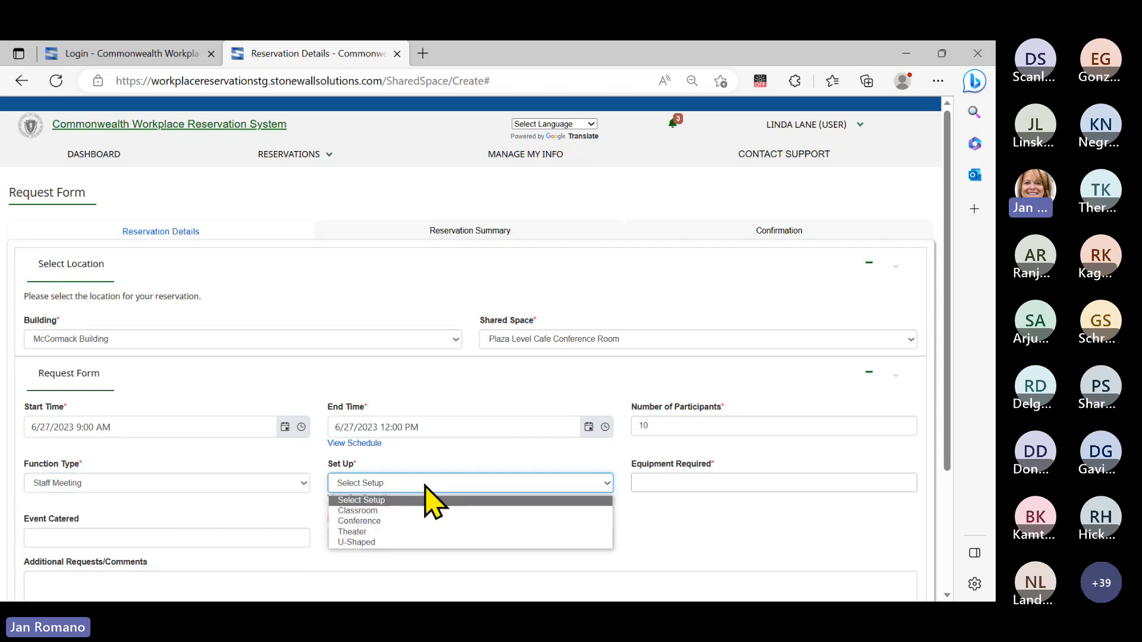
pyautogui.click(375, 542)
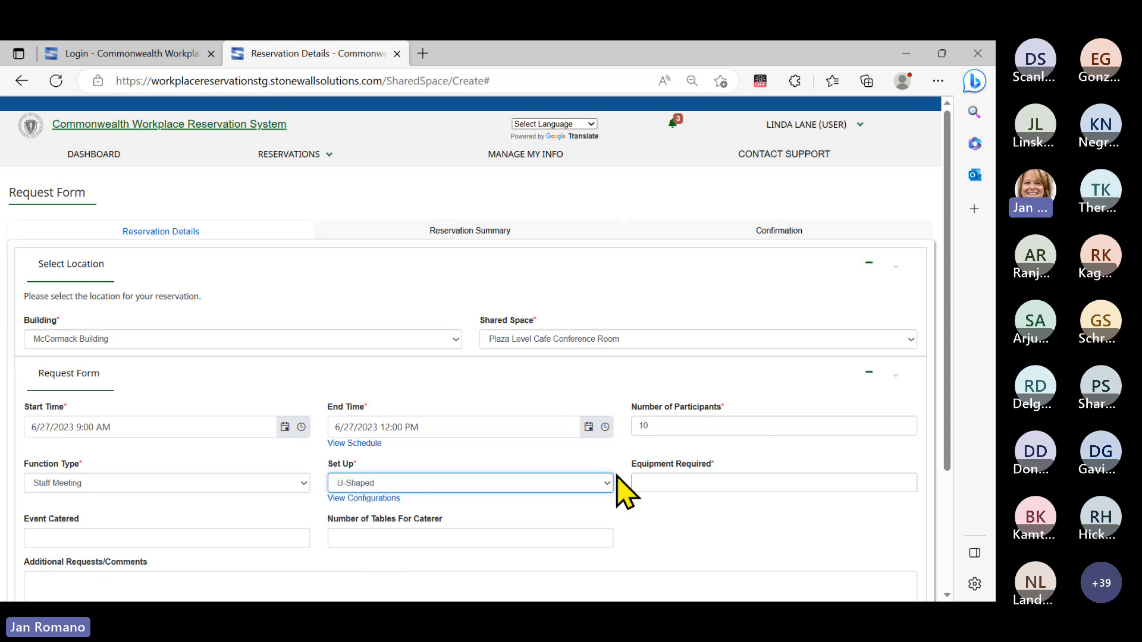
# View the room set-up diagrams and the conference room configurations table, and return to the request form.
pyautogui.click(381, 501)
pyautogui.scroll(-6, 636, 400)
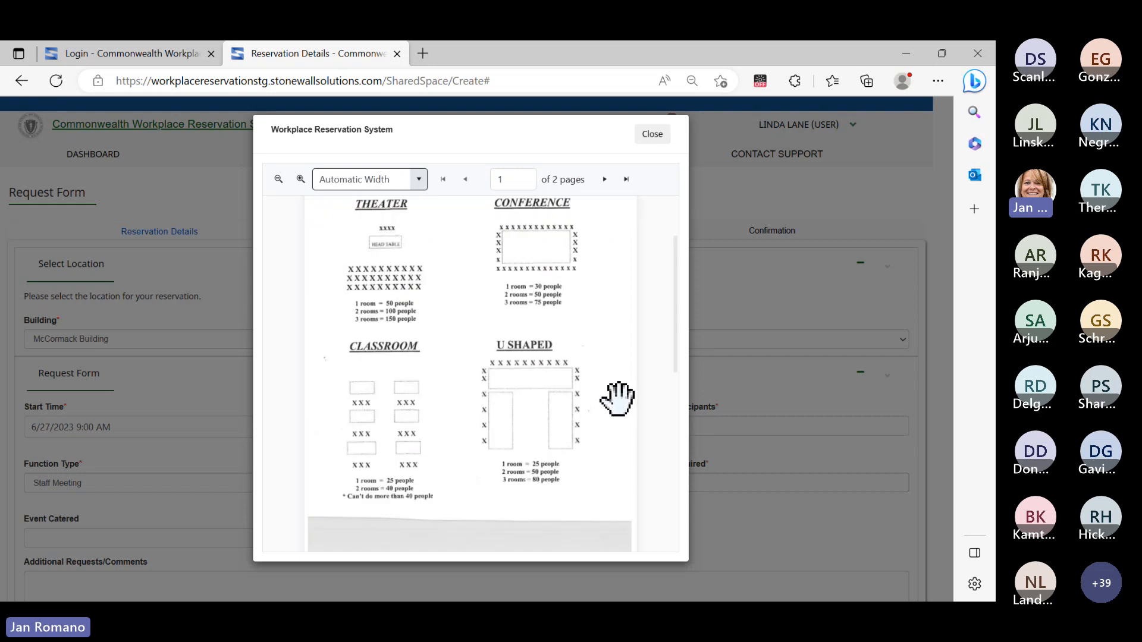
pyautogui.scroll(-2, 601, 406)
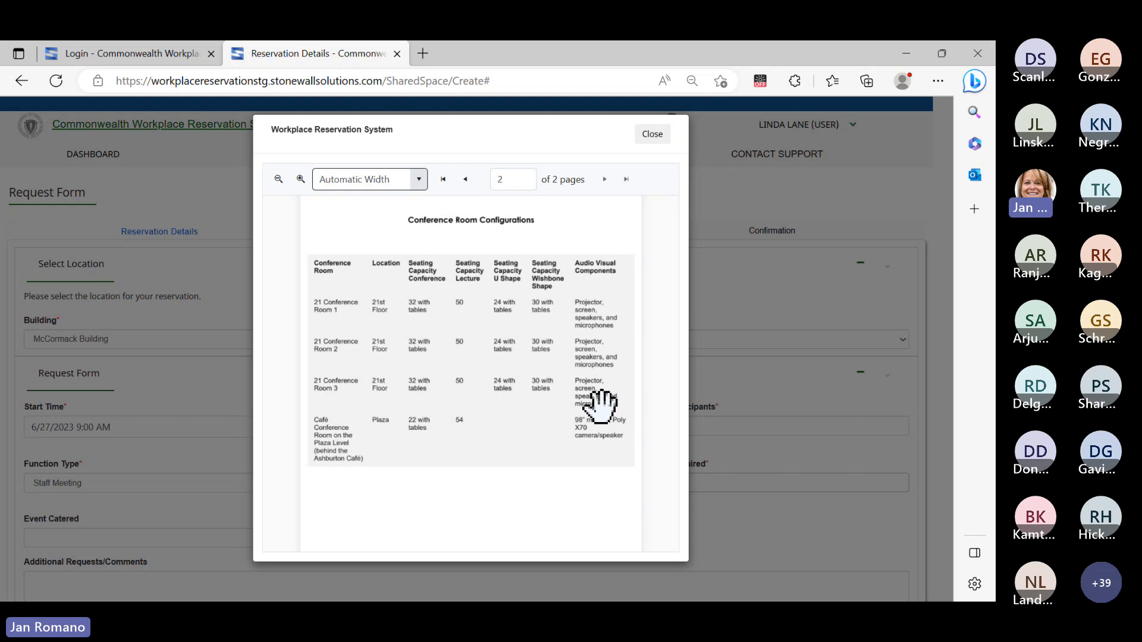
pyautogui.scroll(9, 601, 407)
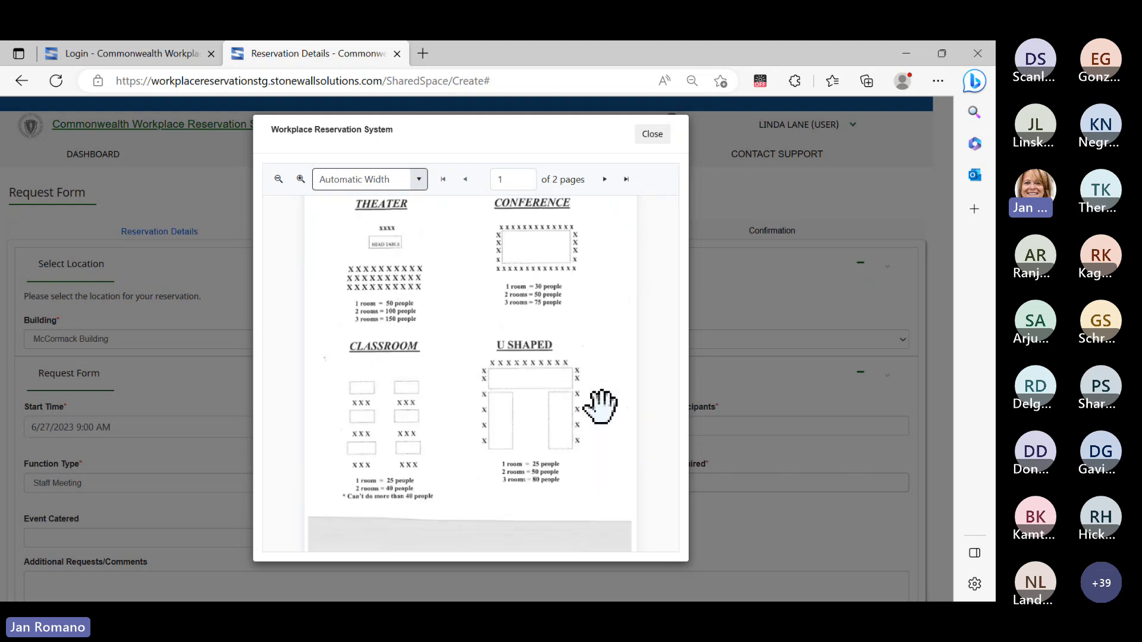
pyautogui.scroll(2, 601, 406)
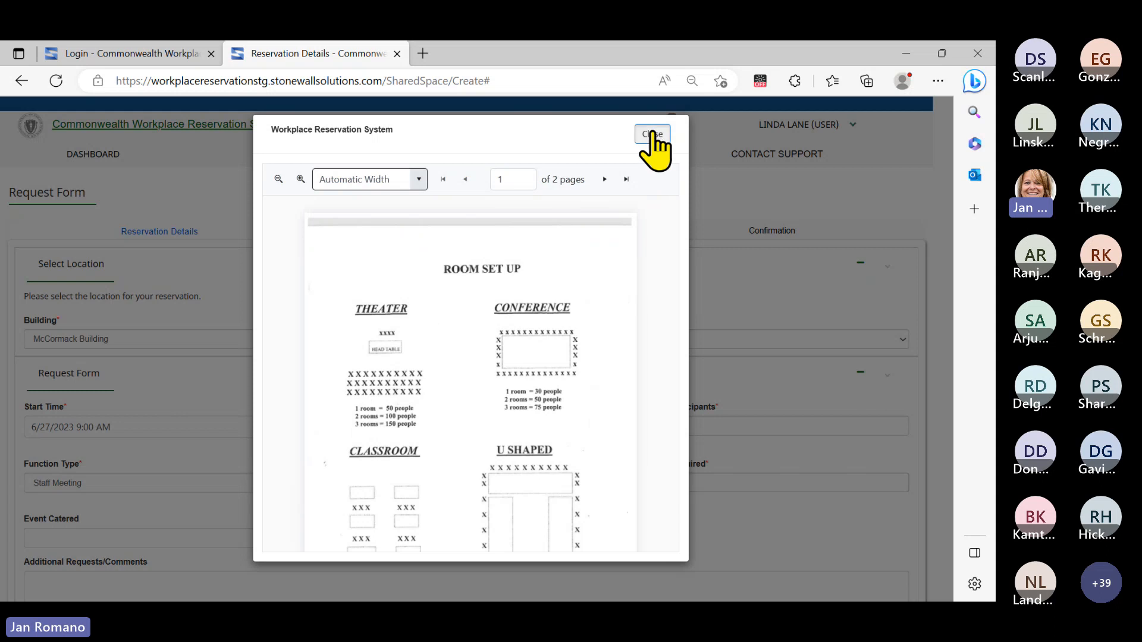
pyautogui.click(653, 135)
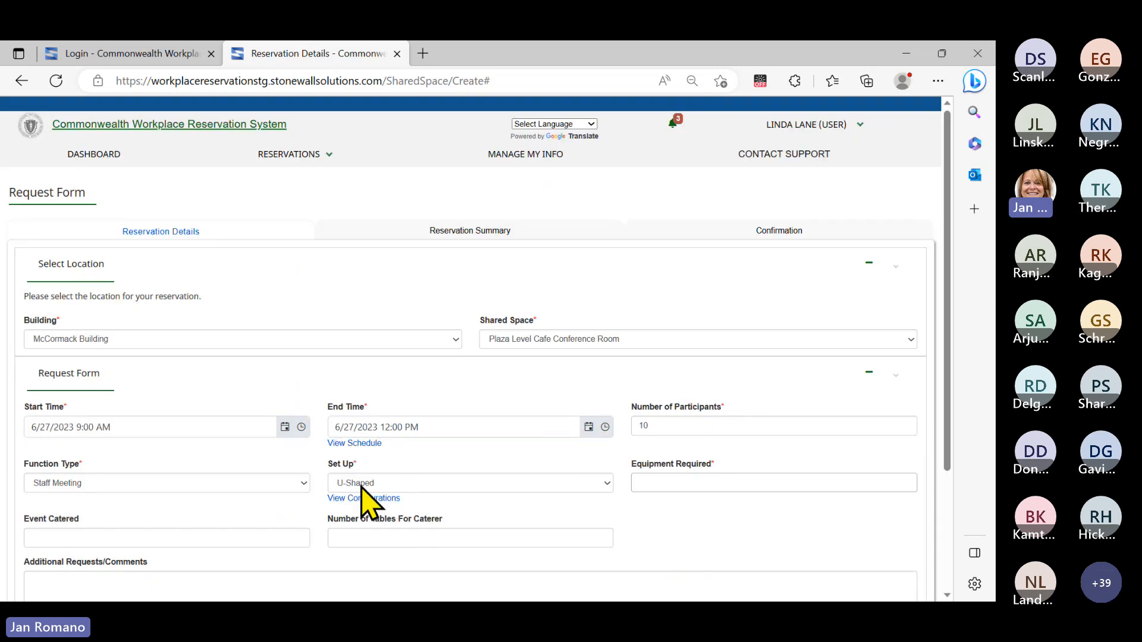
# Add Audio/Visual Interface Cart (AVI) and Podium as the required equipment for the shared space request.
pyautogui.click(690, 483)
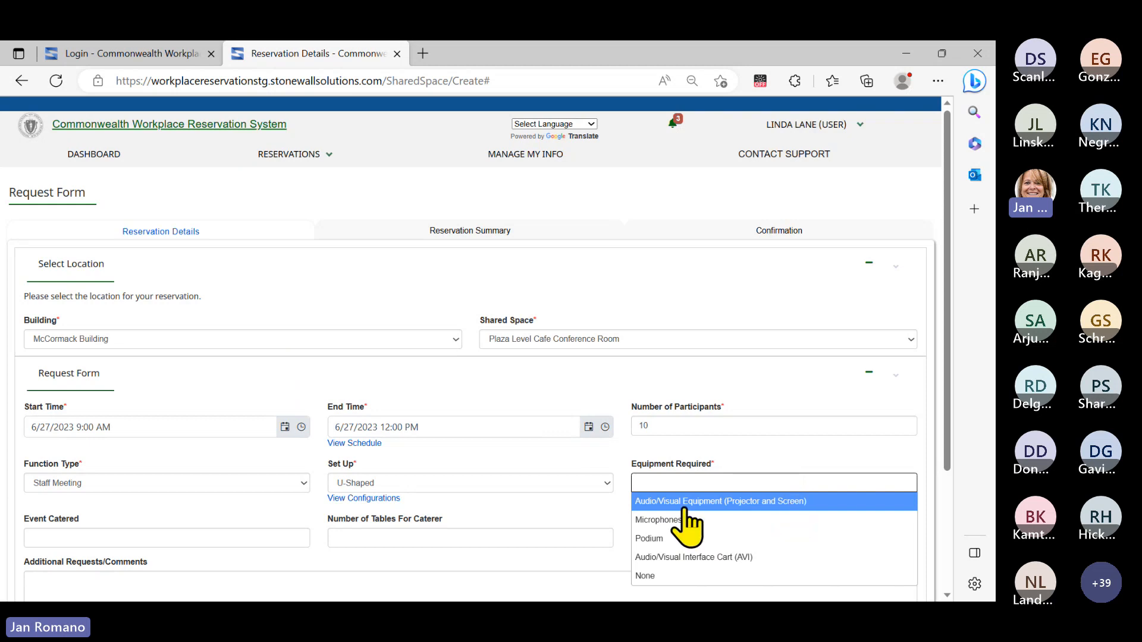
pyautogui.click(745, 557)
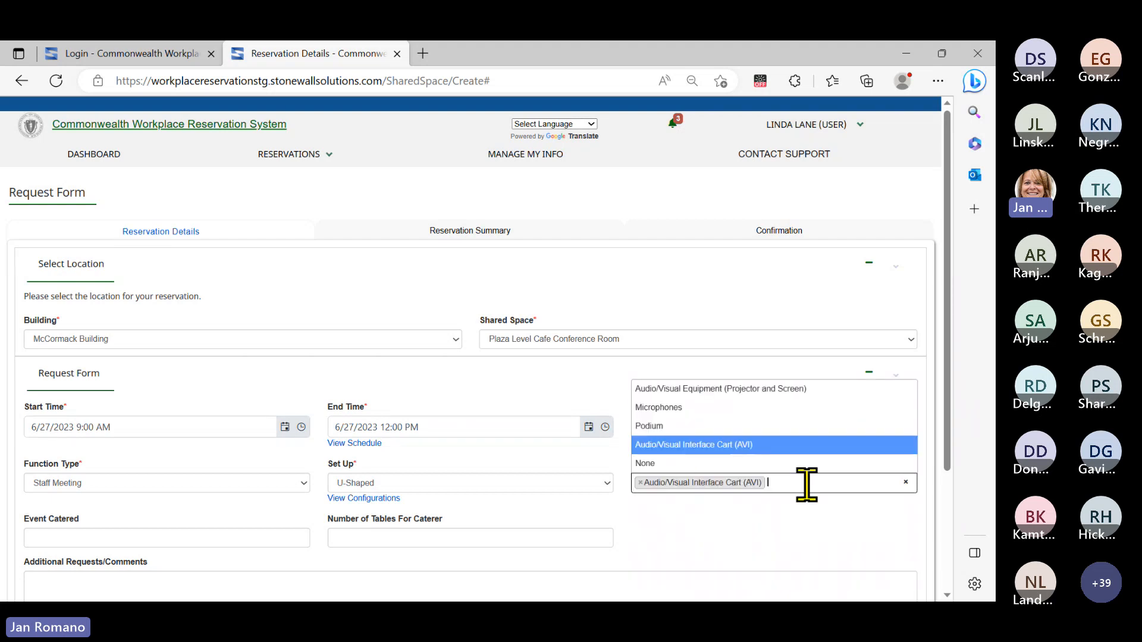
pyautogui.click(806, 482)
pyautogui.click(809, 484)
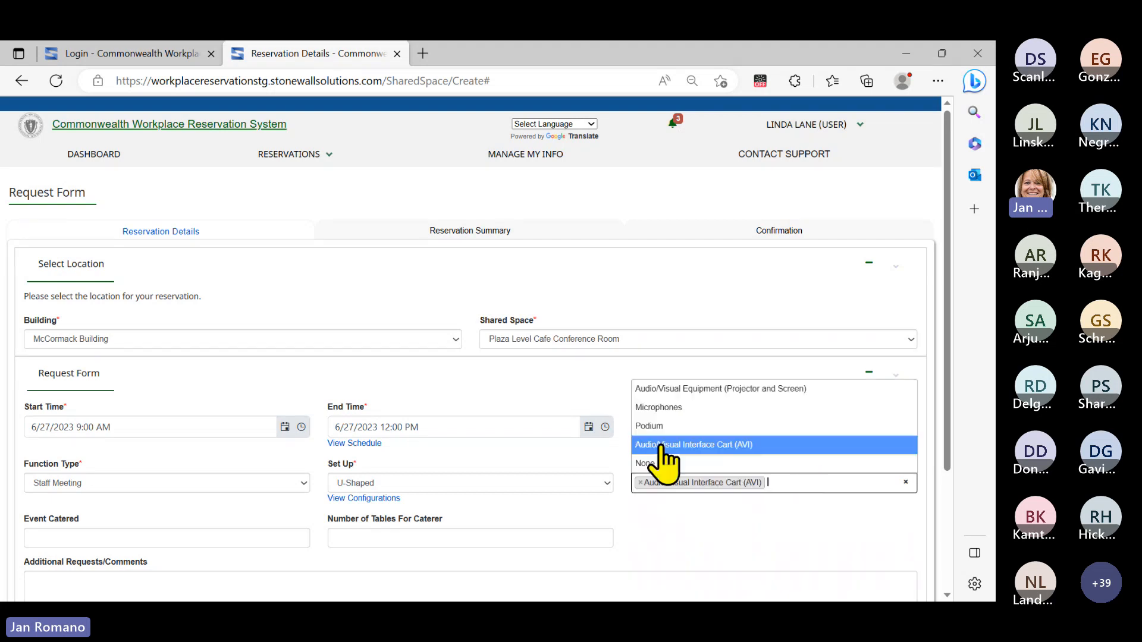
pyautogui.click(657, 426)
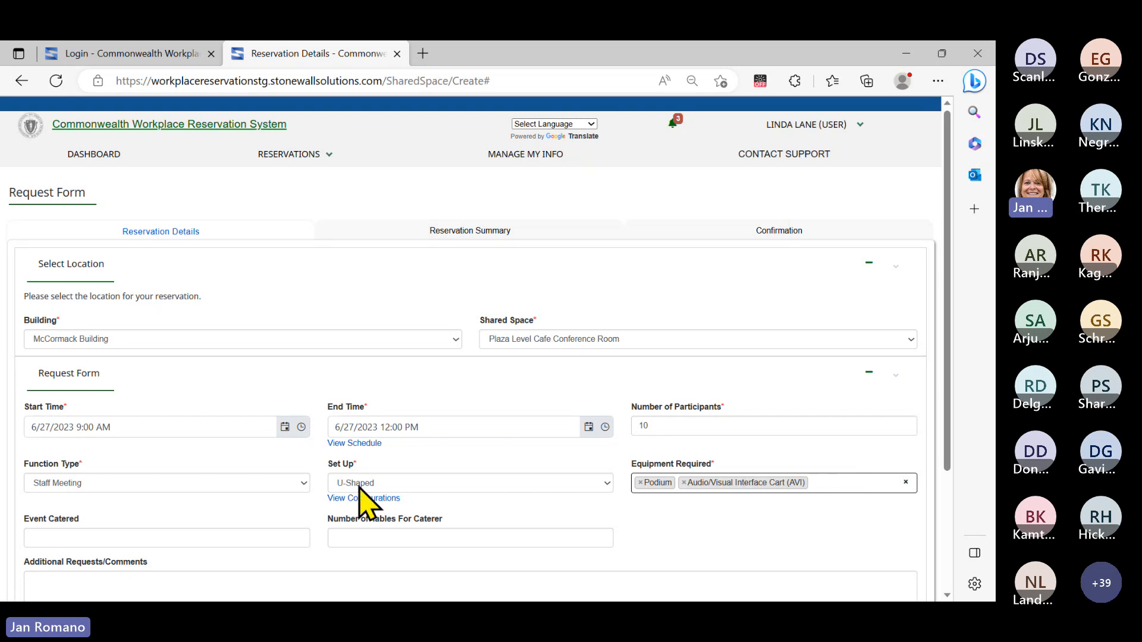
# Enter yes for event catered and 1 table for the caterer, and submit the shared space request through the summary.
pyautogui.click(107, 537)
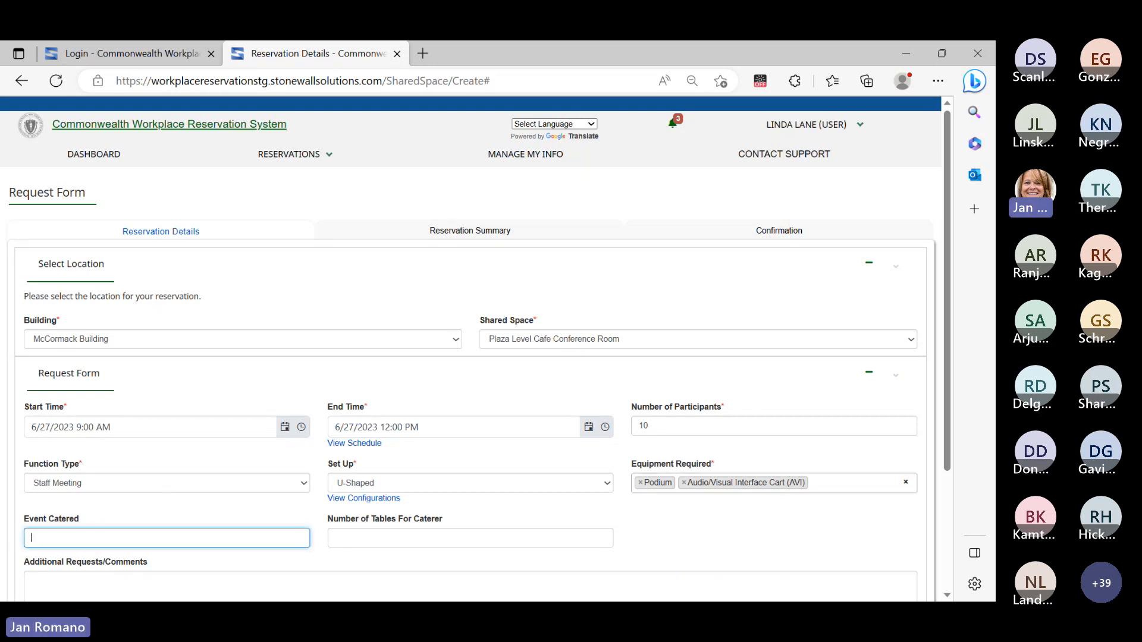
pyautogui.press('Tab')
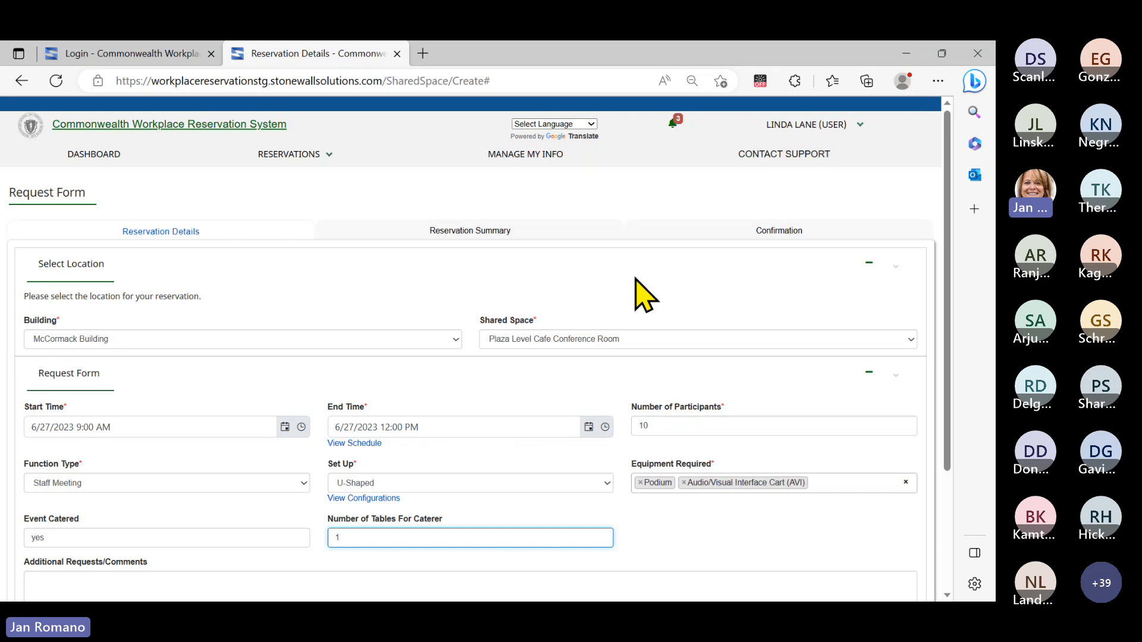
pyautogui.scroll(-3, 646, 294)
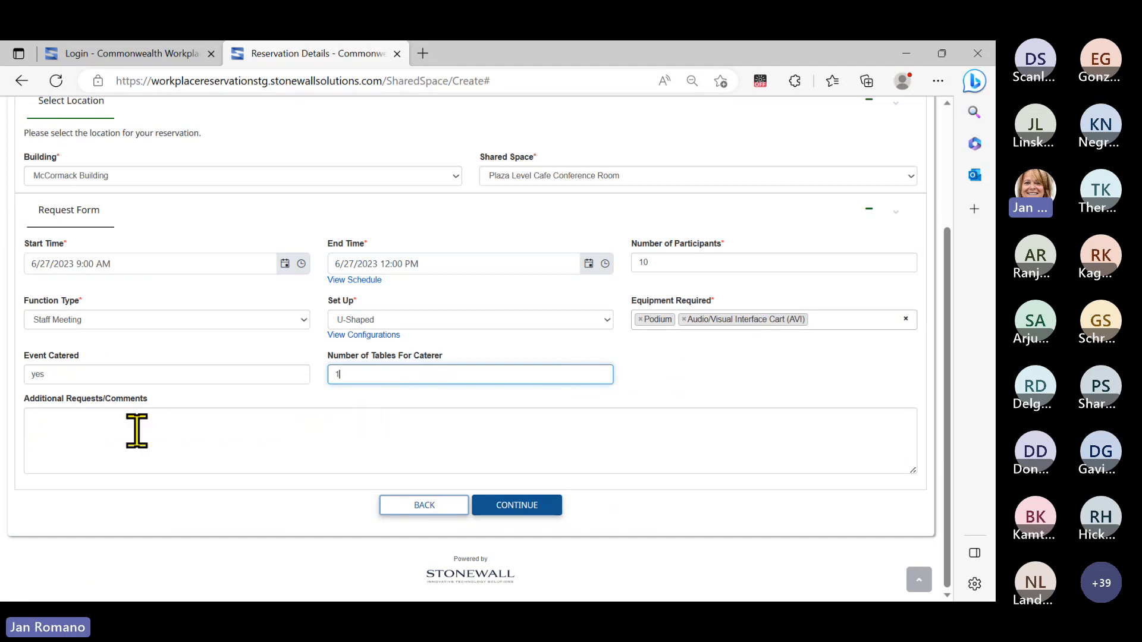
pyautogui.click(524, 515)
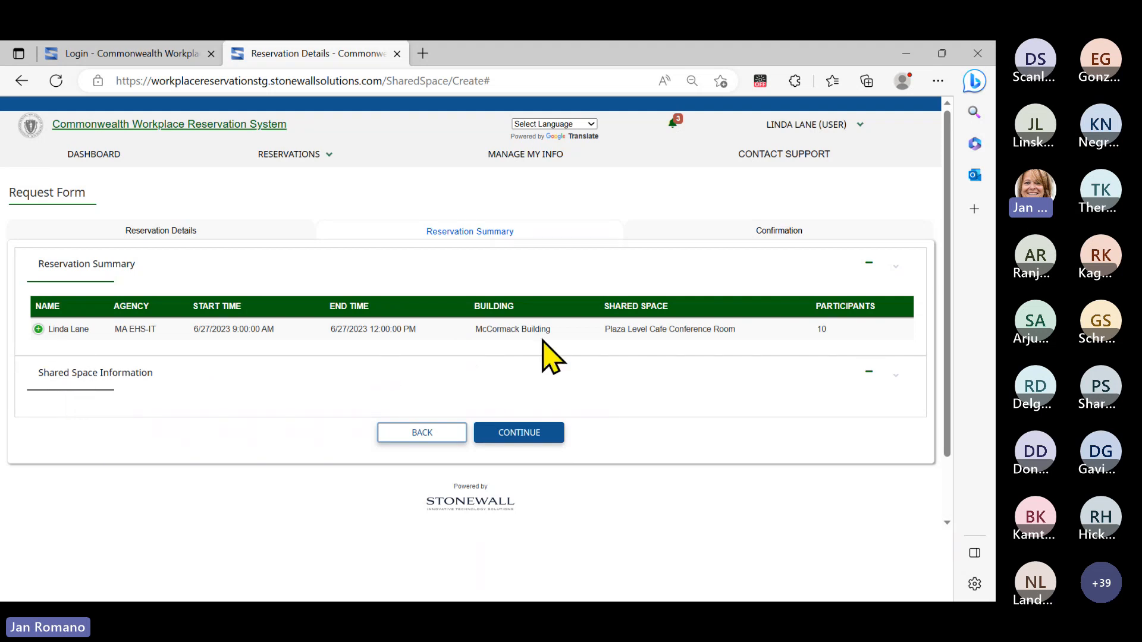
pyautogui.click(526, 434)
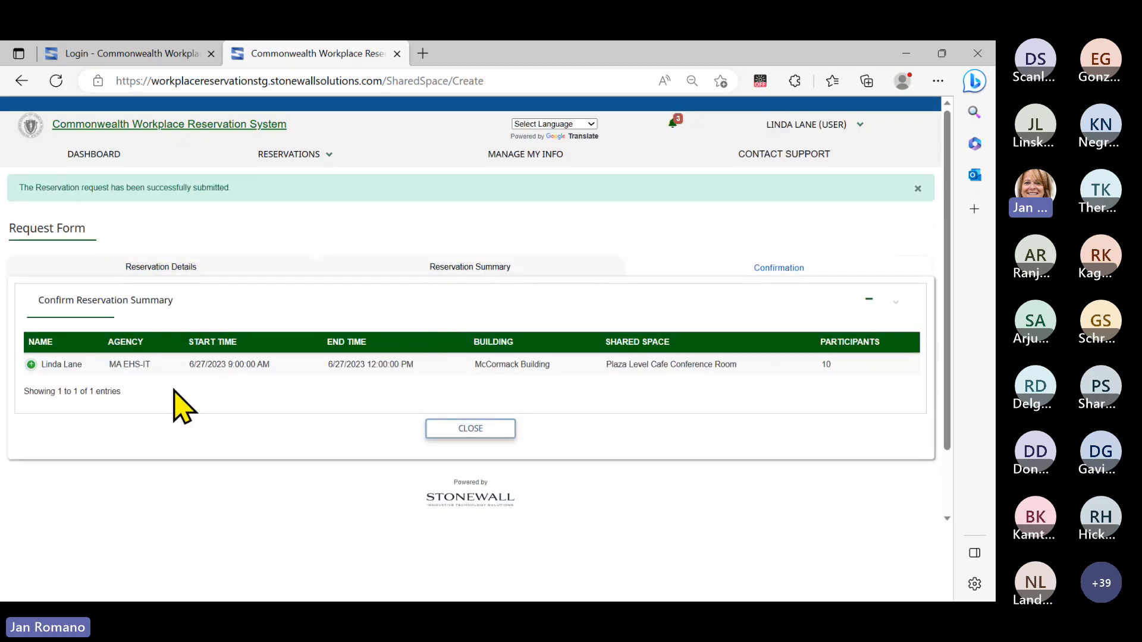
# Open the new reservation page to review the Workspace and Shared Space reservation types.
pyautogui.click(69, 198)
pyautogui.press('ctrl')
pyautogui.press('ctrl')
pyautogui.moveTo(276, 153)
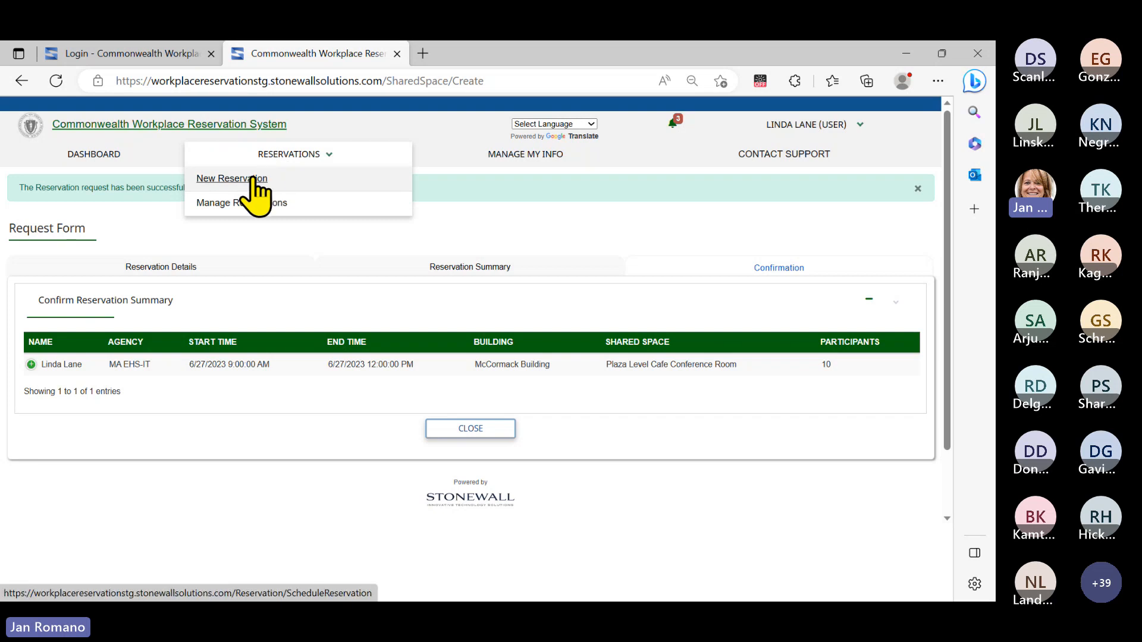
pyautogui.click(253, 180)
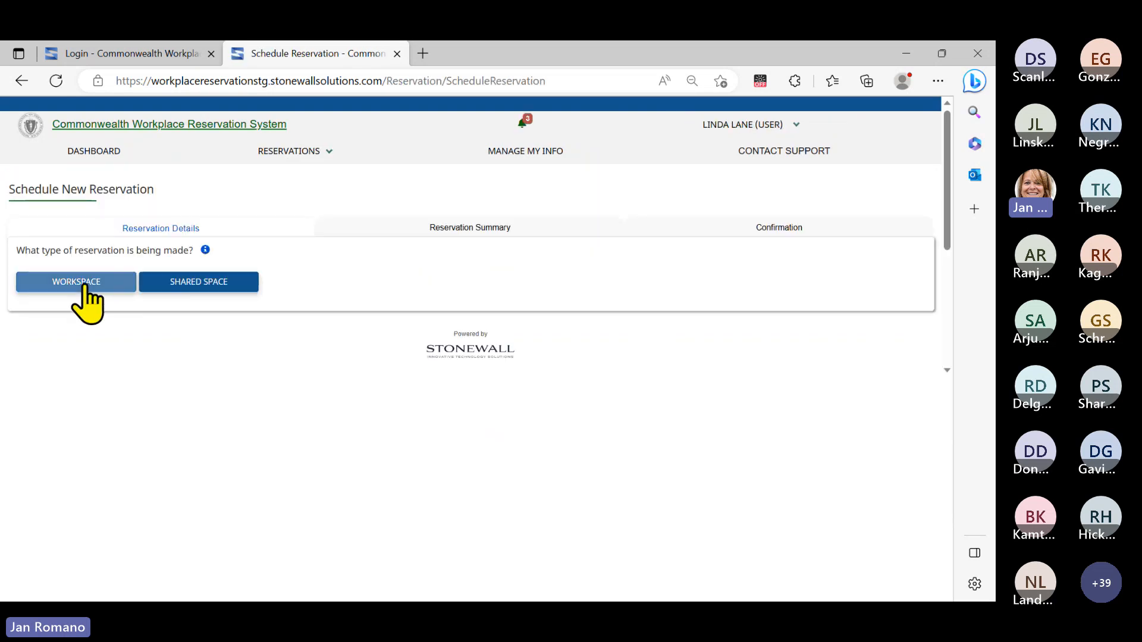
pyautogui.click(232, 281)
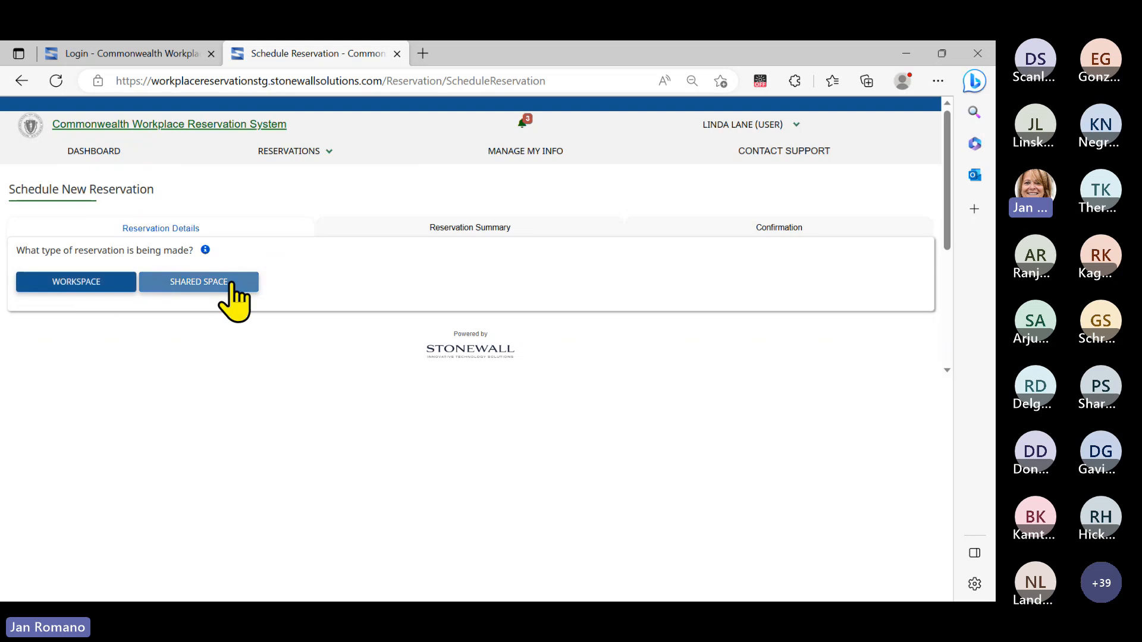
# Open the workspace reservations list by way of the dashboard and mark the 06/22/2023 and 06/15/2023 bookings at 100 Hancock.
pyautogui.moveTo(307, 146)
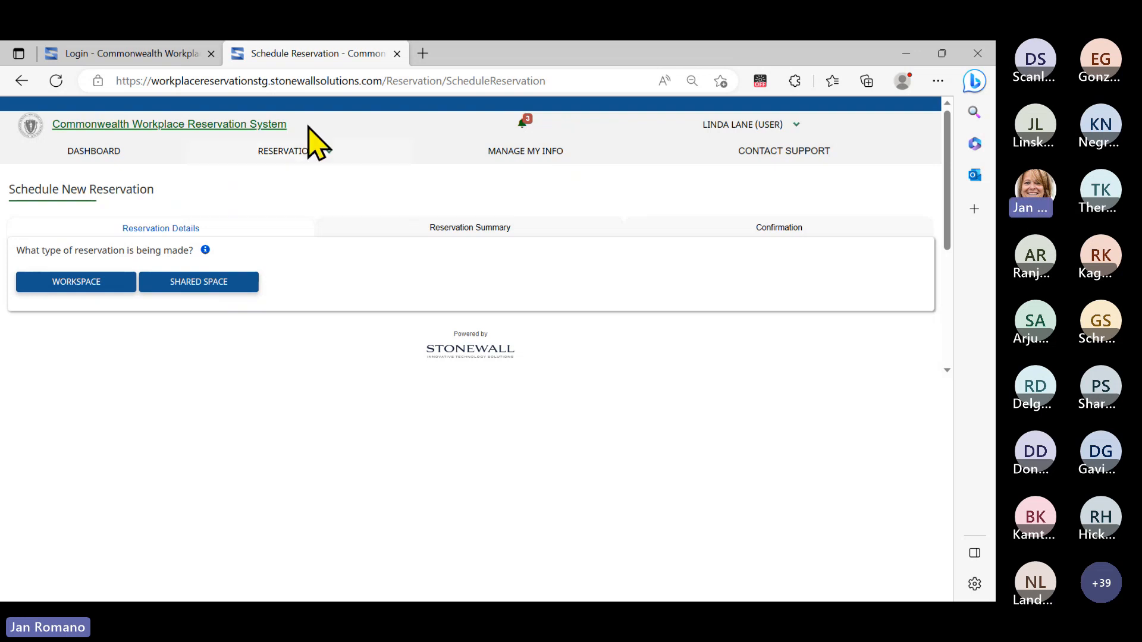
pyautogui.click(89, 152)
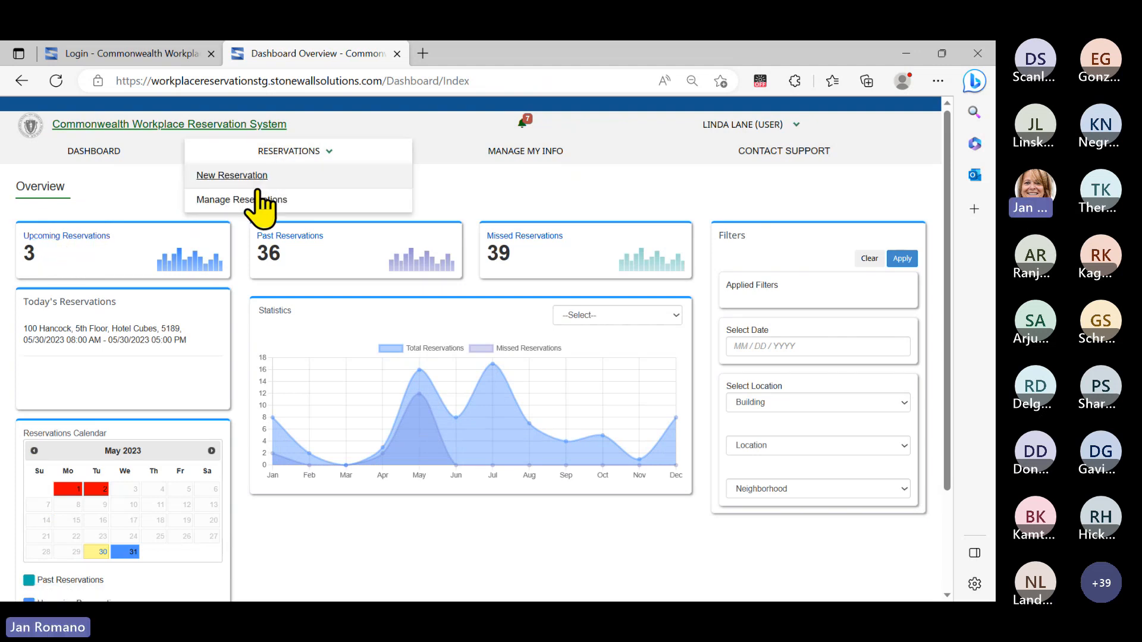
pyautogui.click(254, 200)
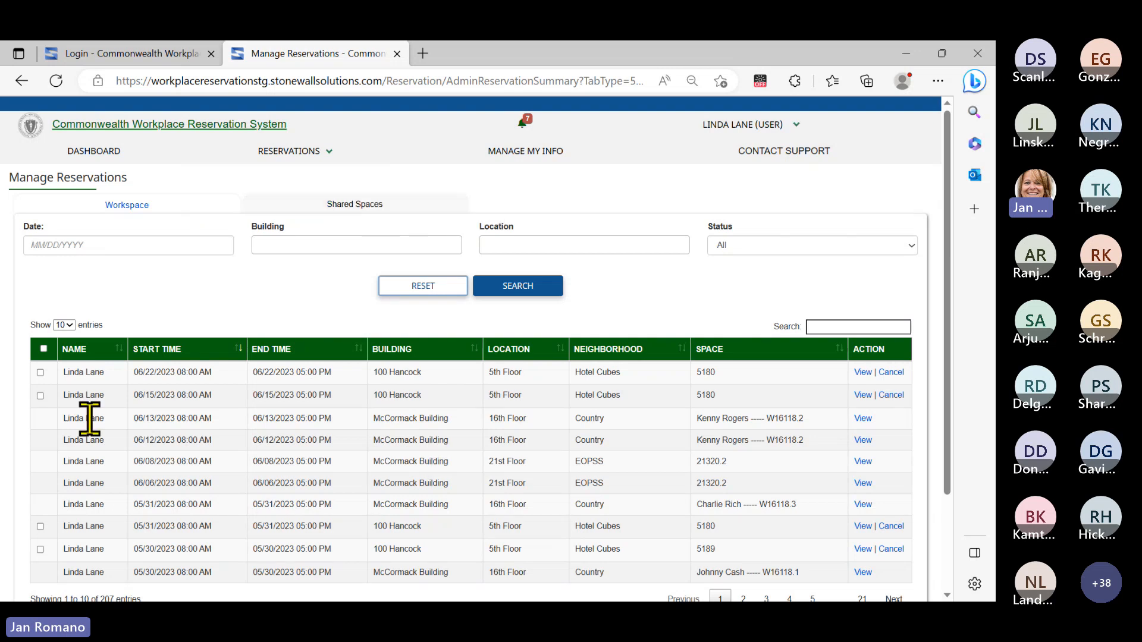
pyautogui.click(40, 373)
pyautogui.click(40, 395)
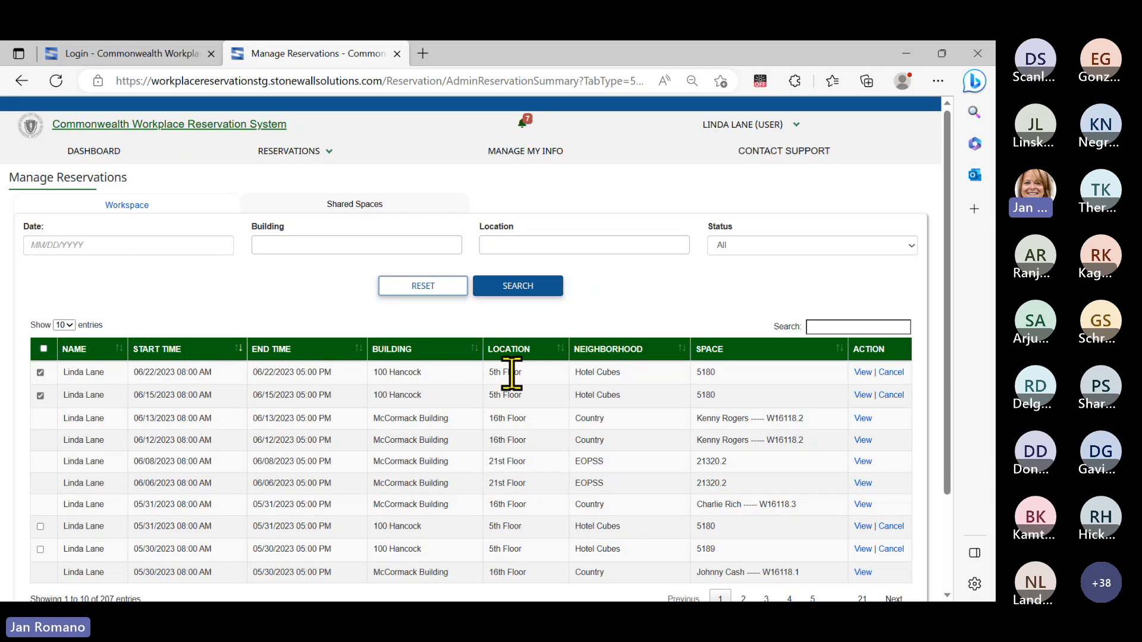
# View the details of the 06/22/2023 reservation and read through the location information for its building.
pyautogui.click(863, 372)
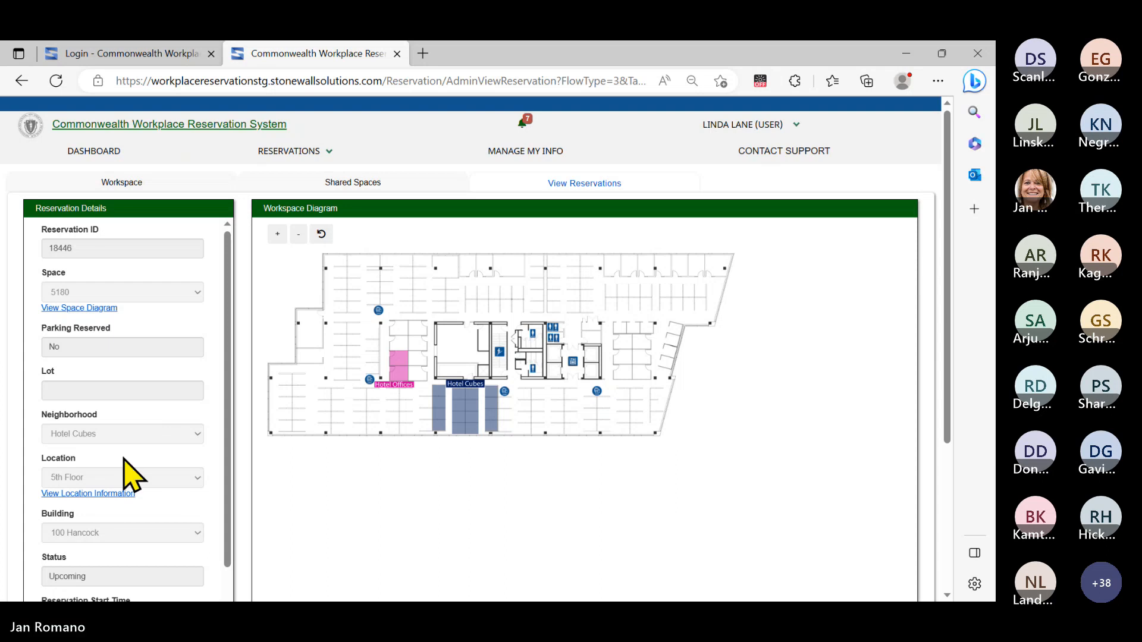
pyautogui.scroll(-3, 125, 473)
pyautogui.scroll(3, 119, 446)
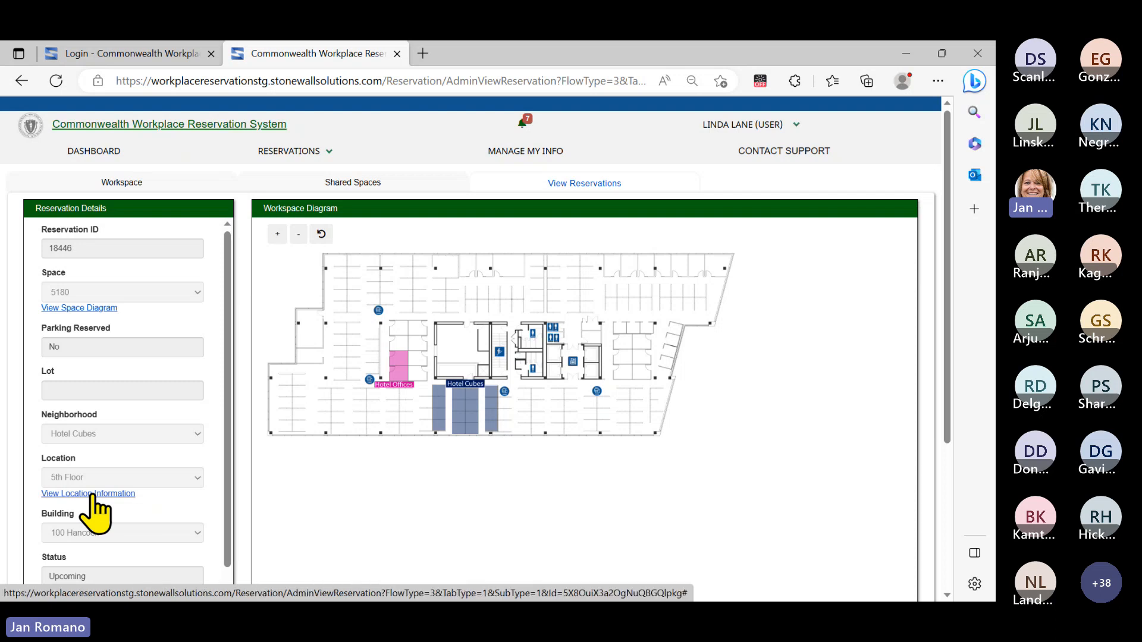
pyautogui.click(92, 494)
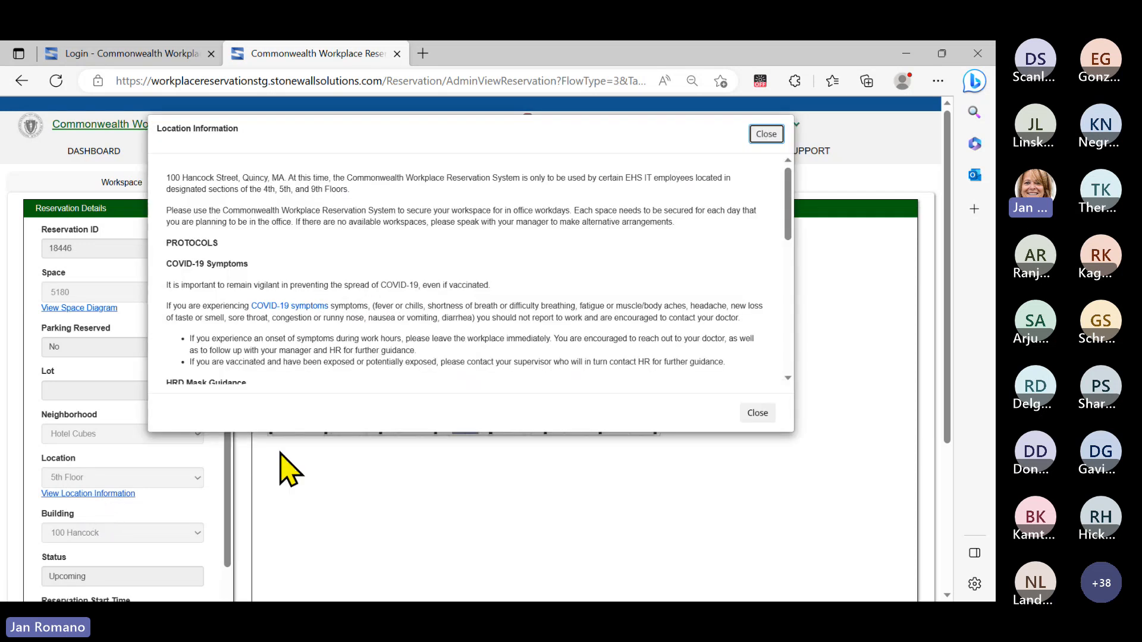
pyautogui.scroll(-10, 469, 288)
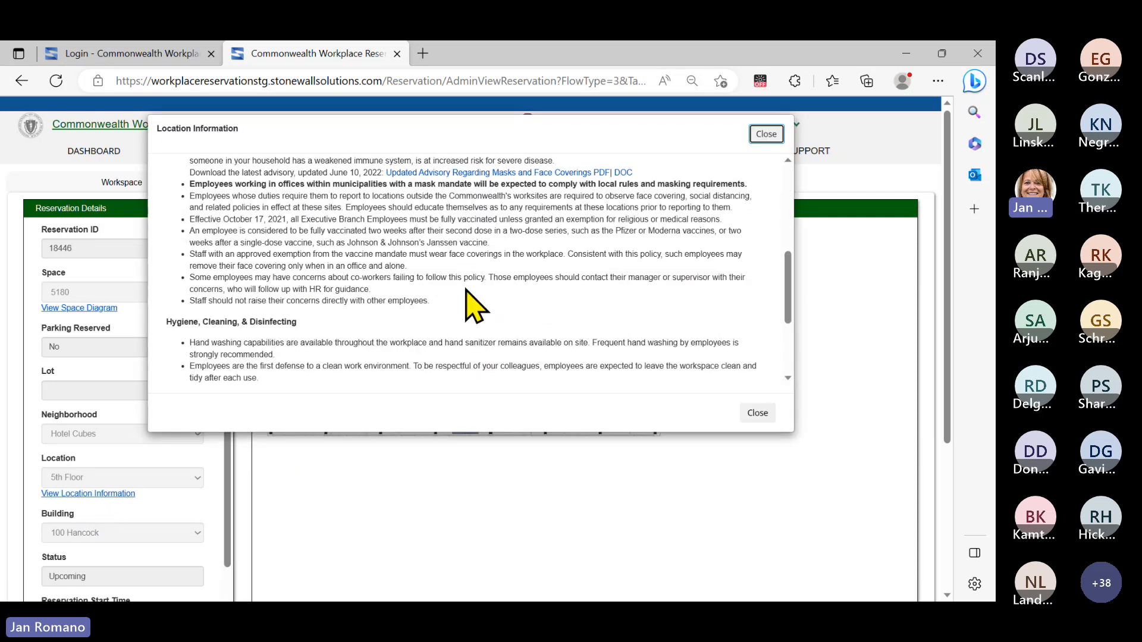
pyautogui.scroll(8, 461, 354)
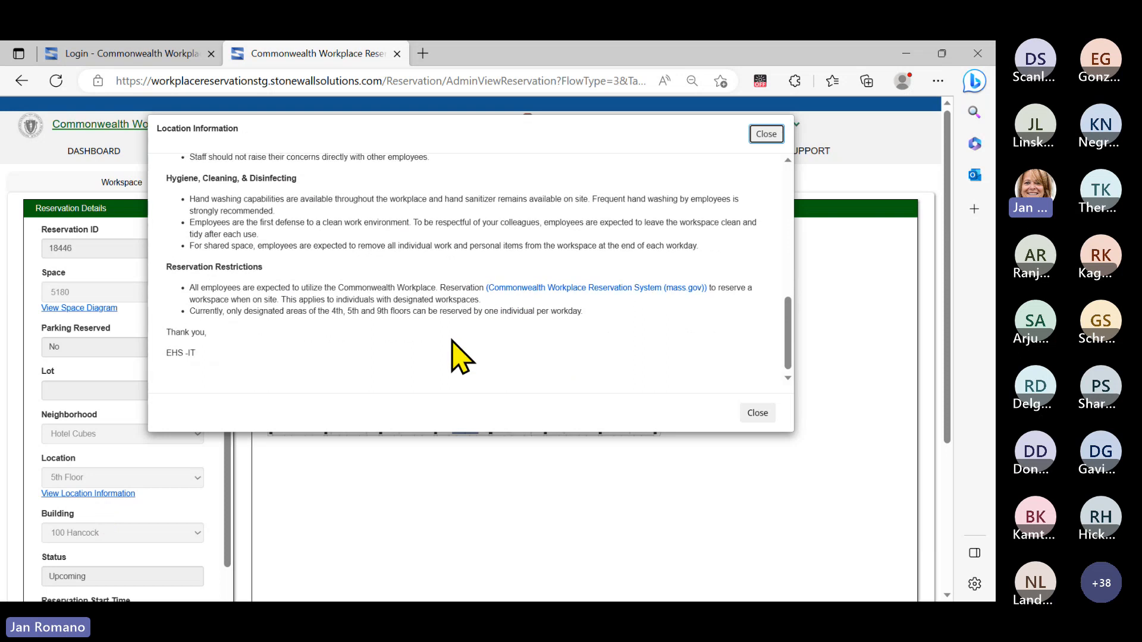
pyautogui.scroll(1, 458, 351)
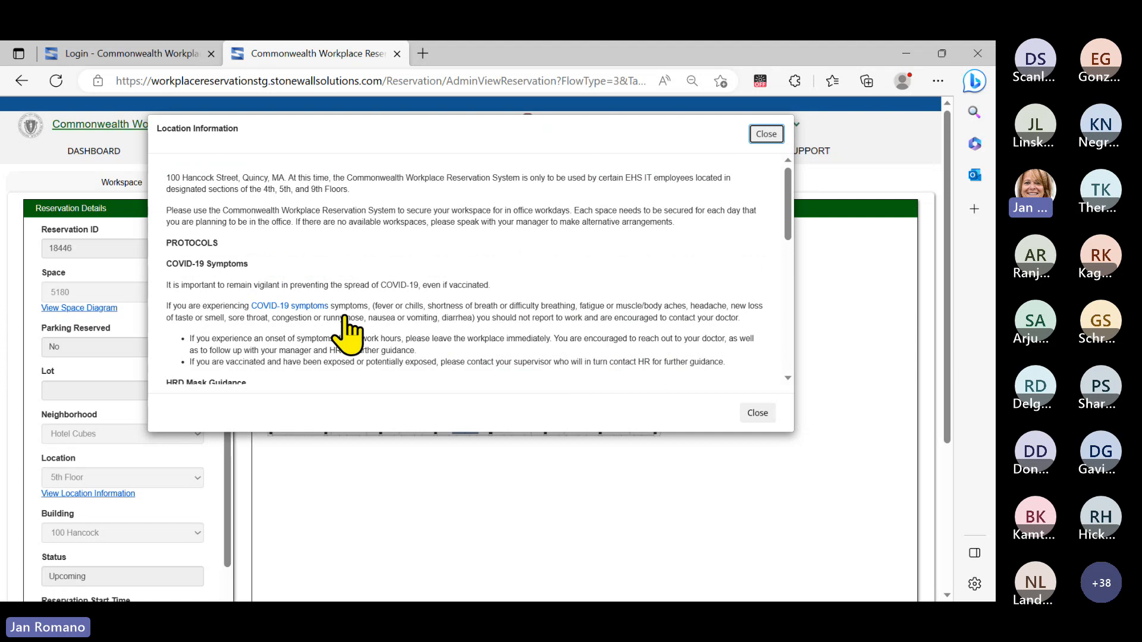
pyautogui.scroll(-10, 476, 324)
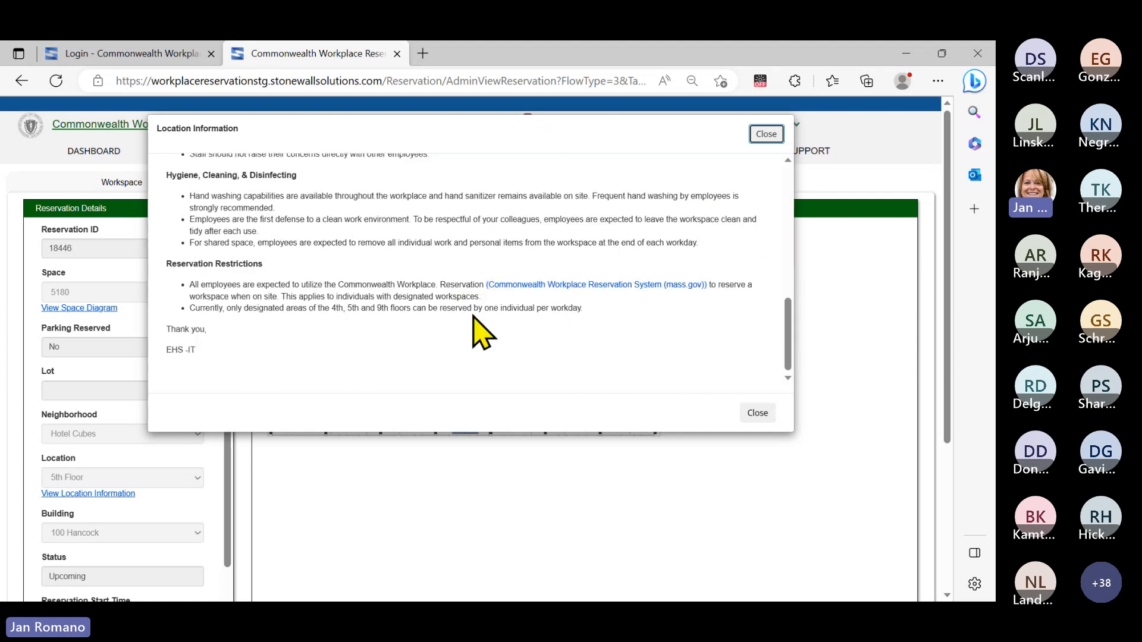
pyautogui.click(766, 135)
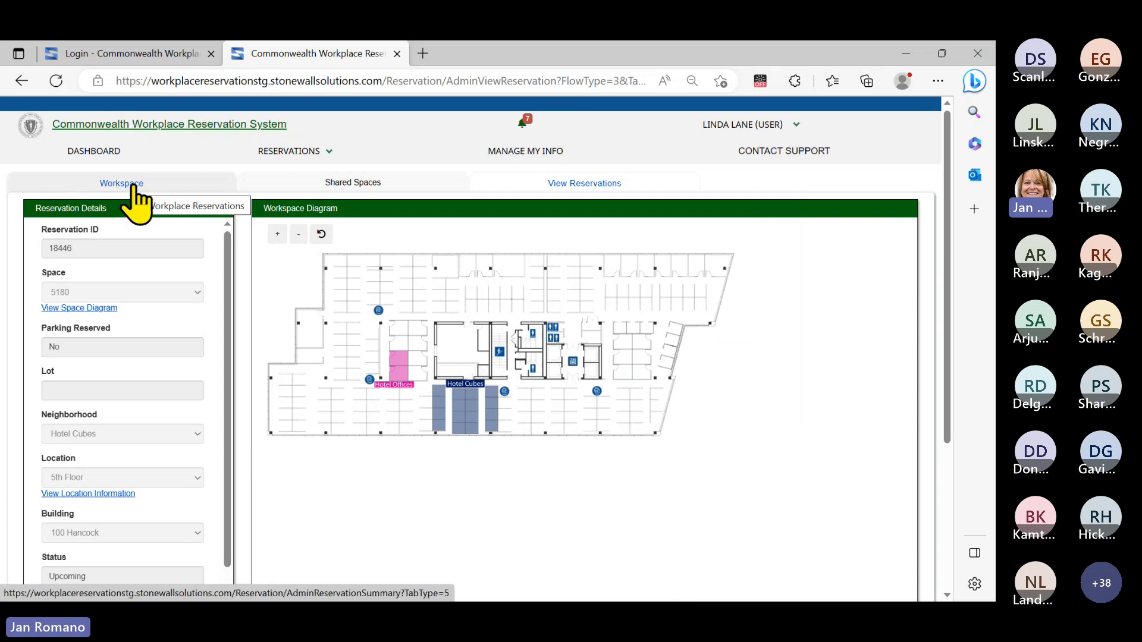
# Return to the reservations list and search the workspace reservations with the status Active Reservation.
pyautogui.click(266, 149)
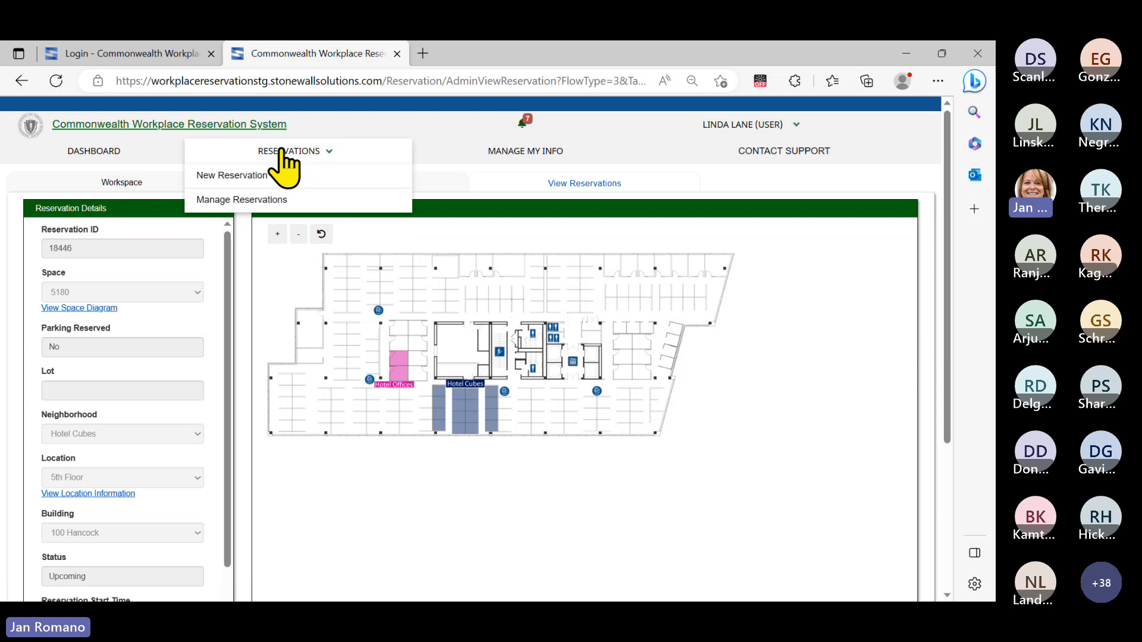
pyautogui.click(242, 201)
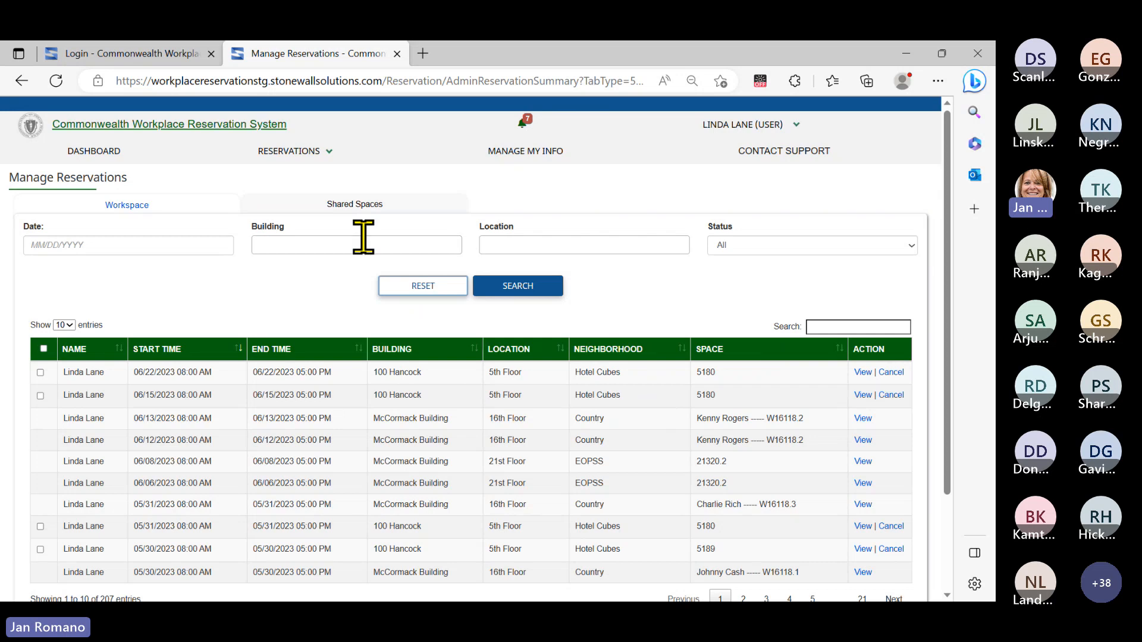
pyautogui.click(797, 245)
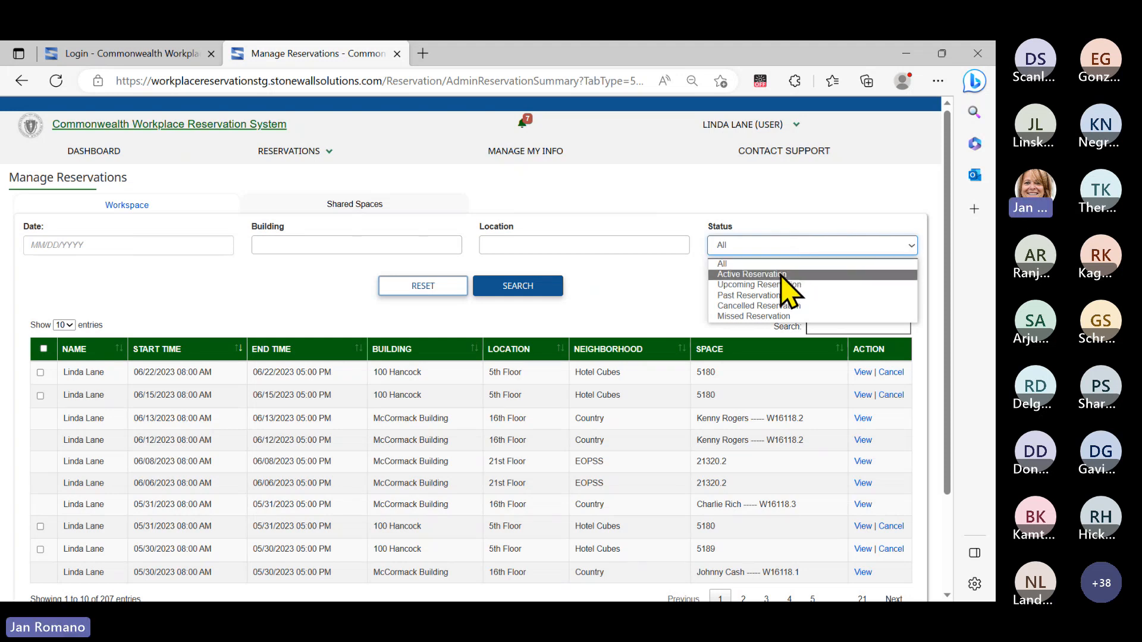
pyautogui.click(783, 275)
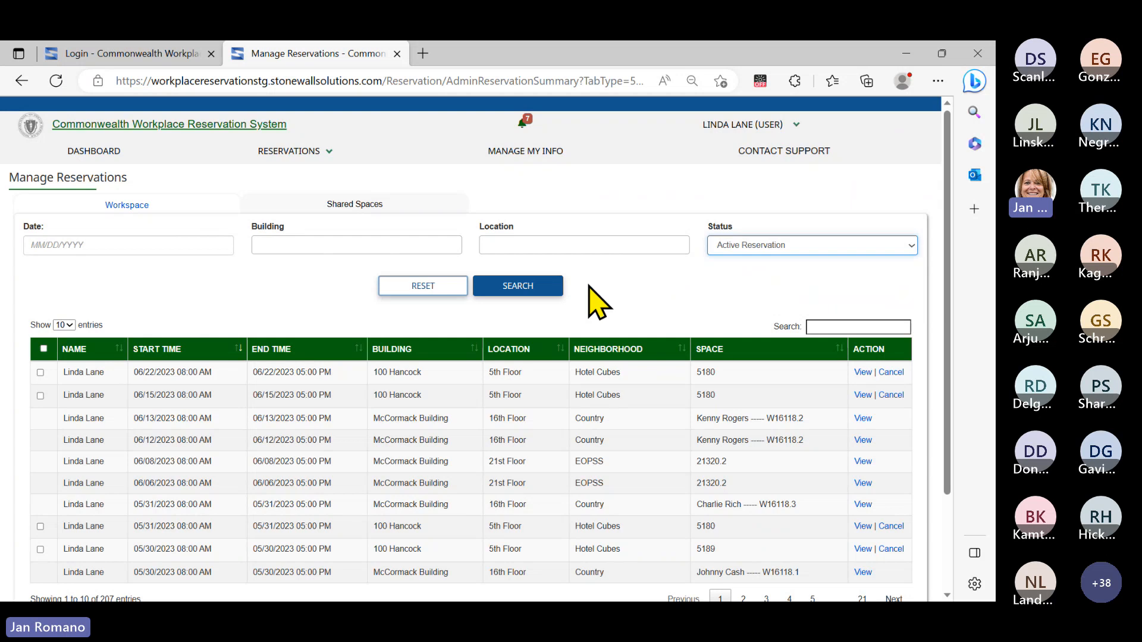
pyautogui.click(523, 288)
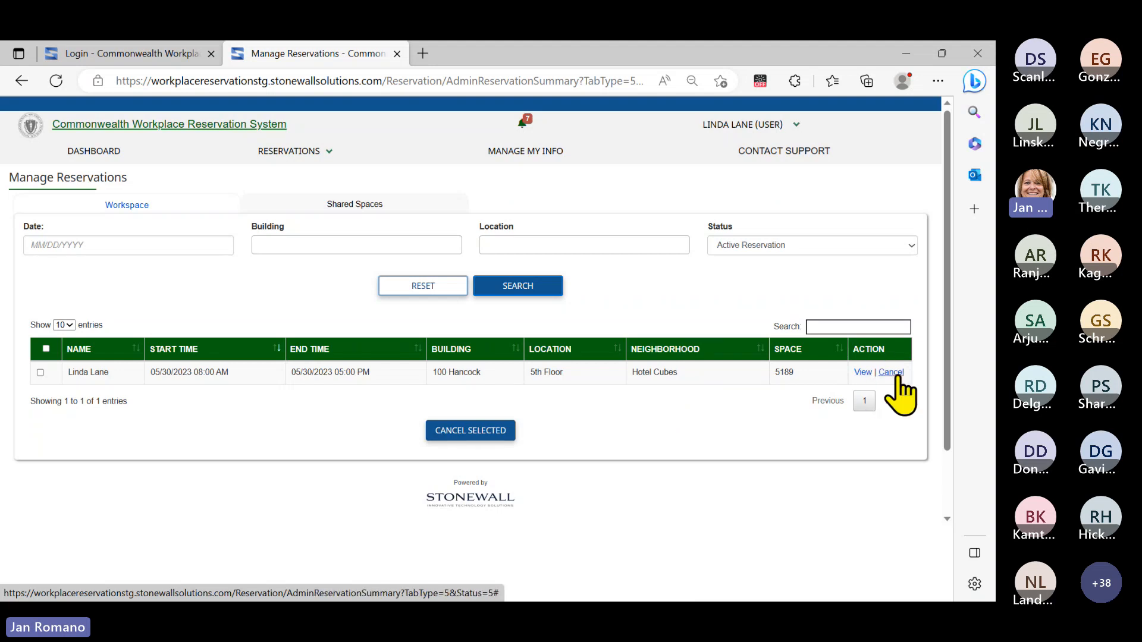
# Search the workspace reservations with the status Upcoming Reservation and mark the 05/31/2023 and 06/15/2023 bookings.
pyautogui.click(804, 245)
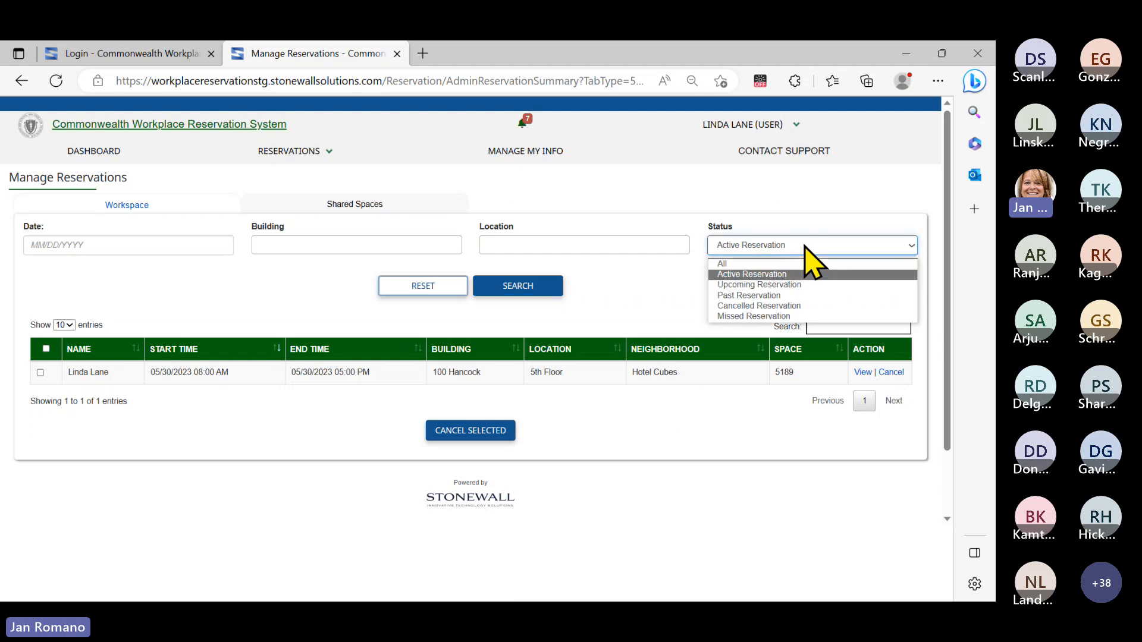
pyautogui.click(784, 285)
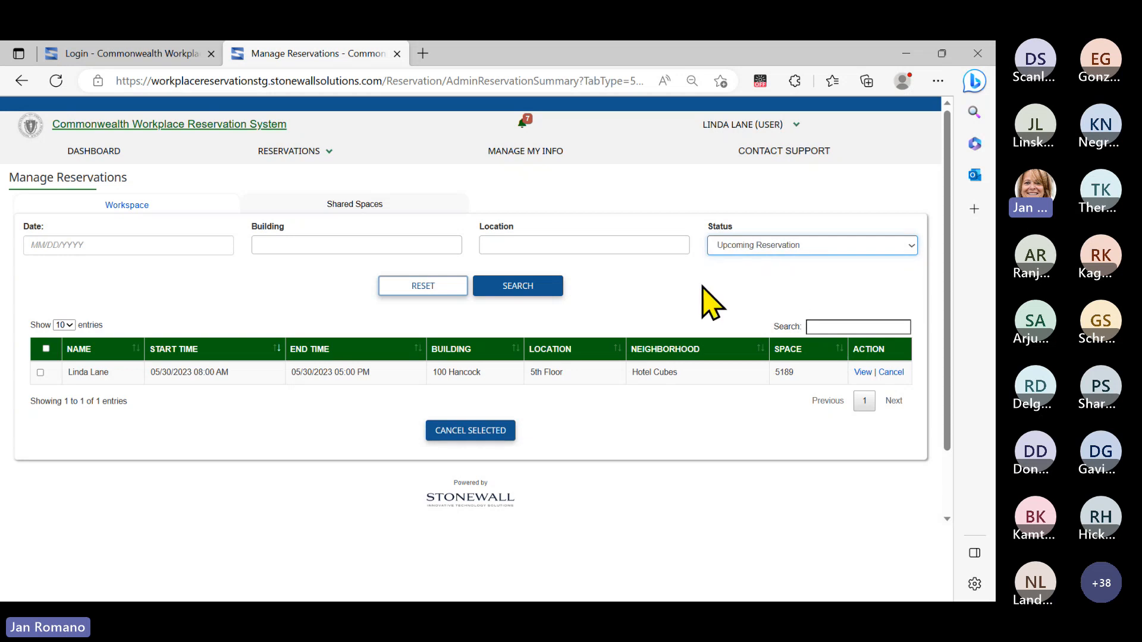
pyautogui.click(510, 287)
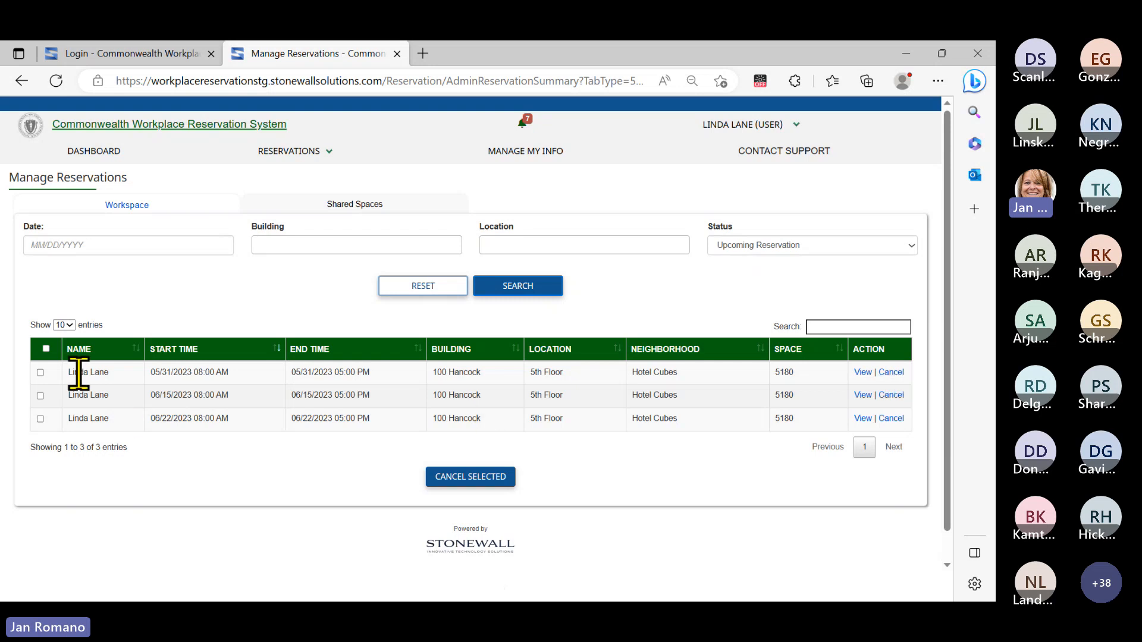
pyautogui.click(41, 373)
pyautogui.click(41, 396)
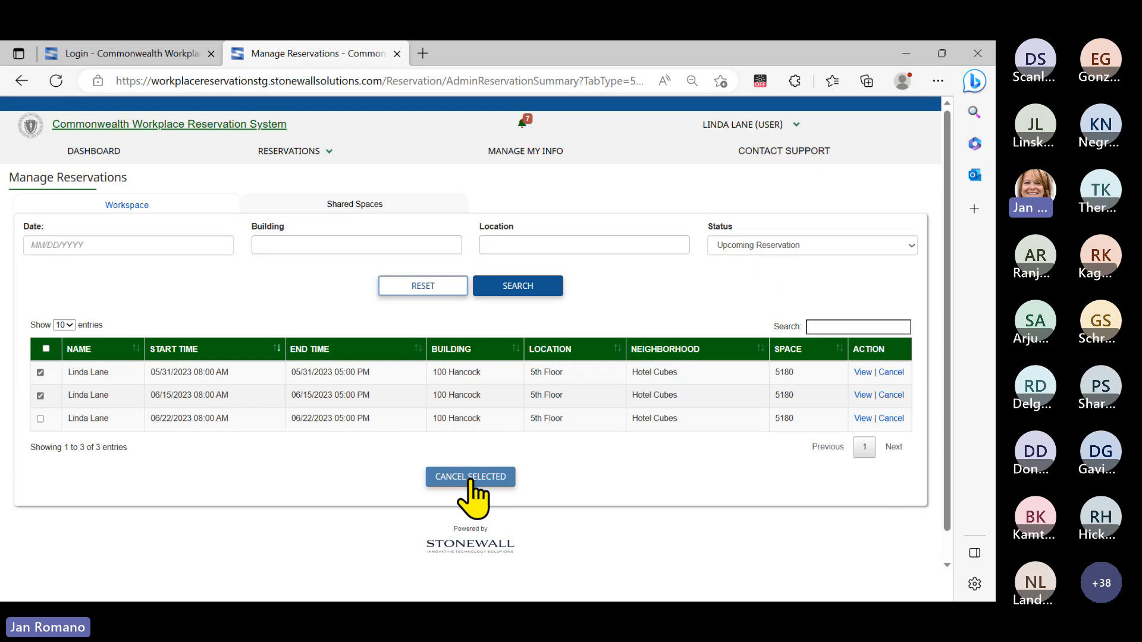
# Search the workspace reservations with the status Past Reservation, and again with the status Cancelled Reservation.
pyautogui.click(779, 247)
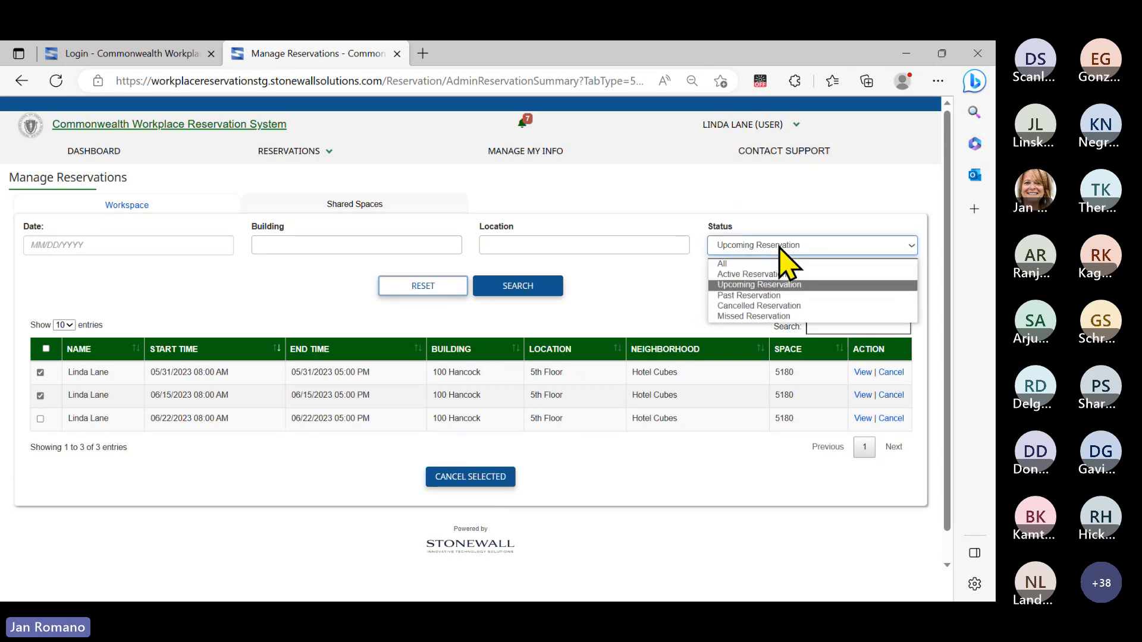
pyautogui.click(776, 296)
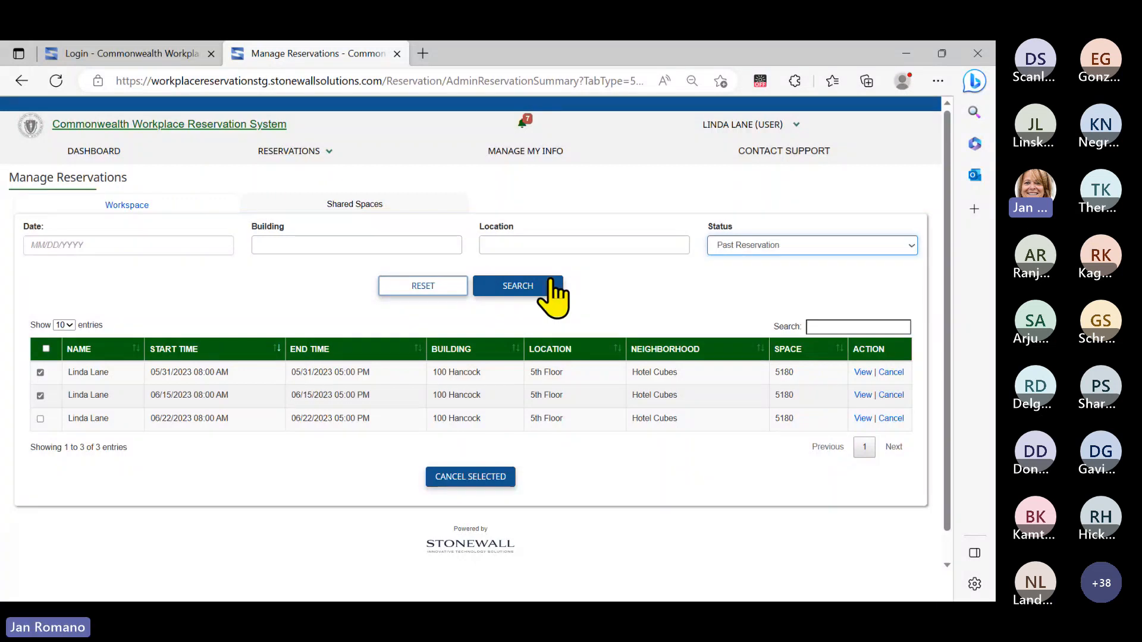
pyautogui.click(530, 292)
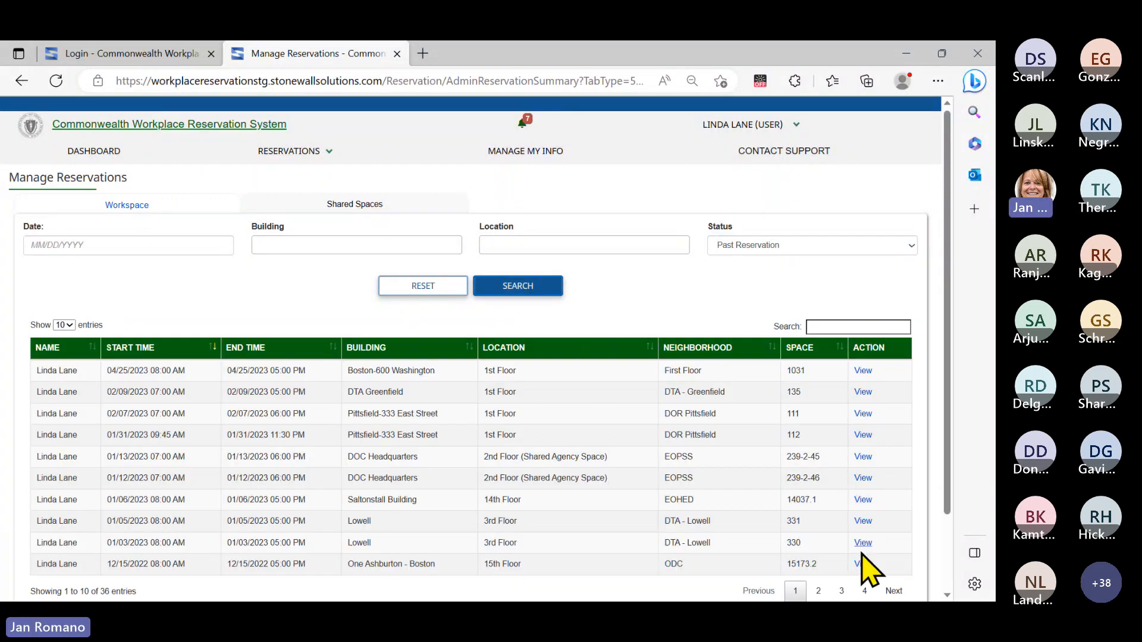
pyautogui.click(767, 245)
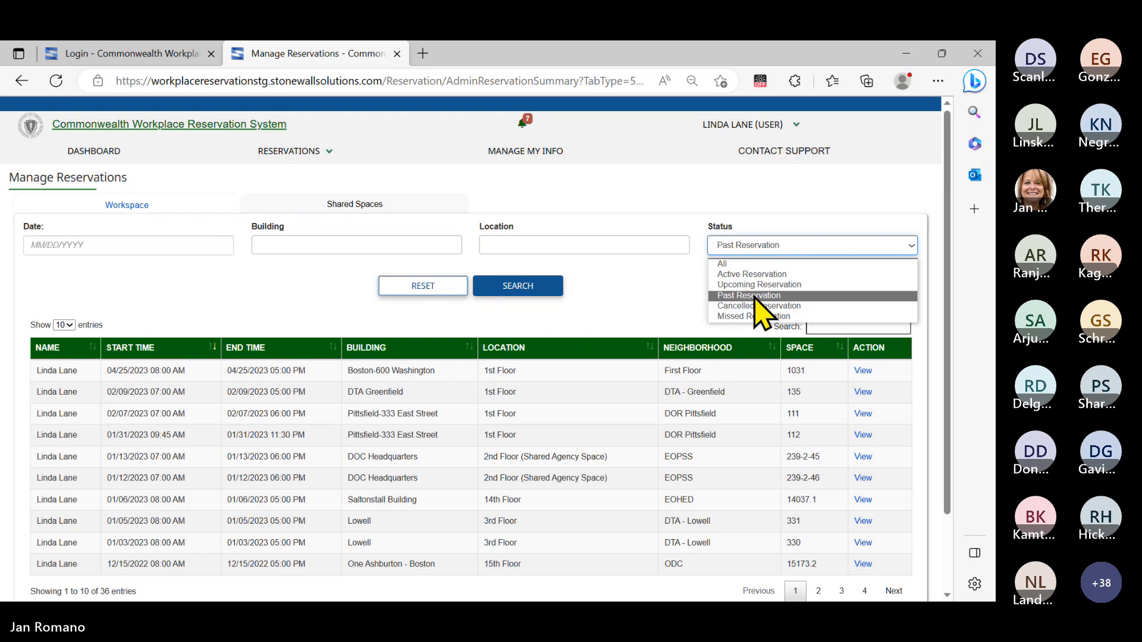
pyautogui.click(750, 308)
pyautogui.click(518, 291)
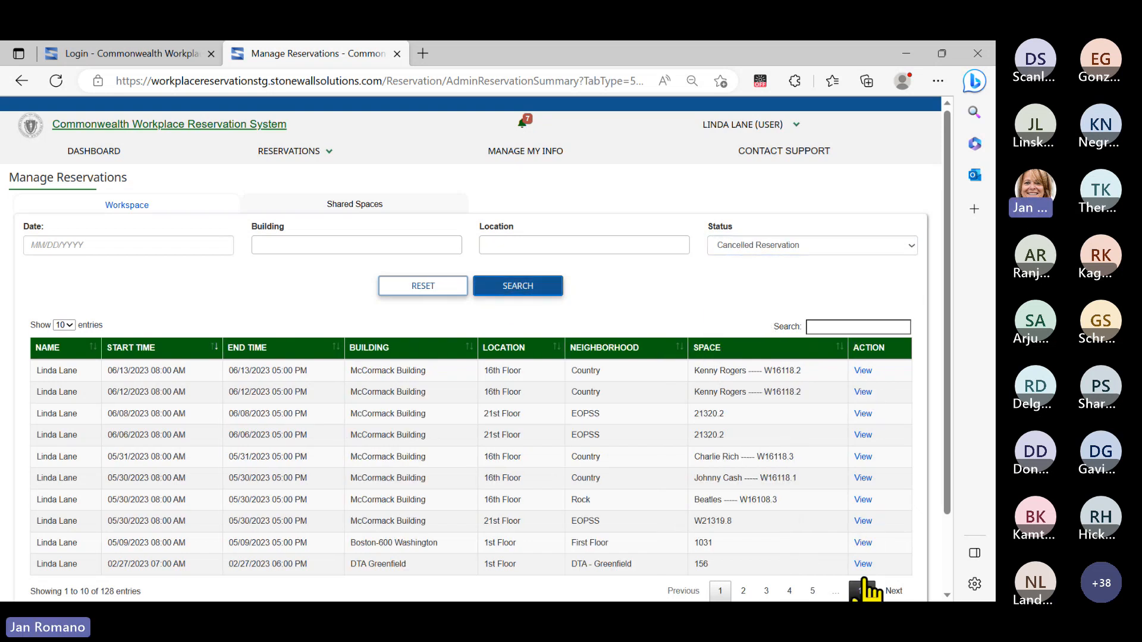
# Search the workspace reservations with the status Missed Reservation.
pyautogui.click(784, 245)
pyautogui.click(760, 317)
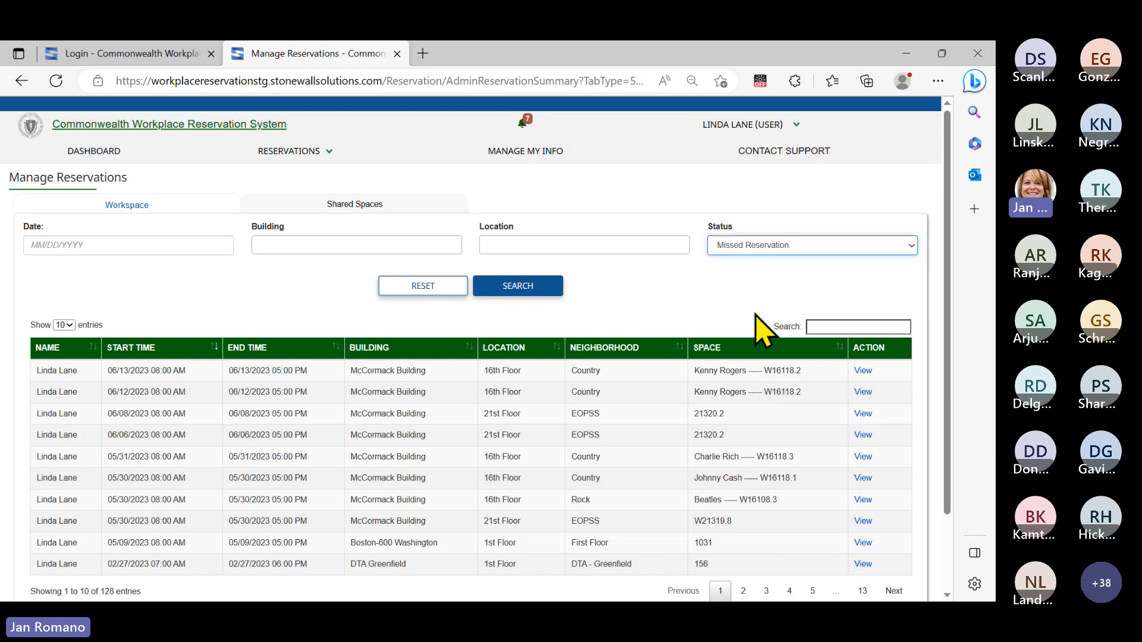
pyautogui.click(519, 288)
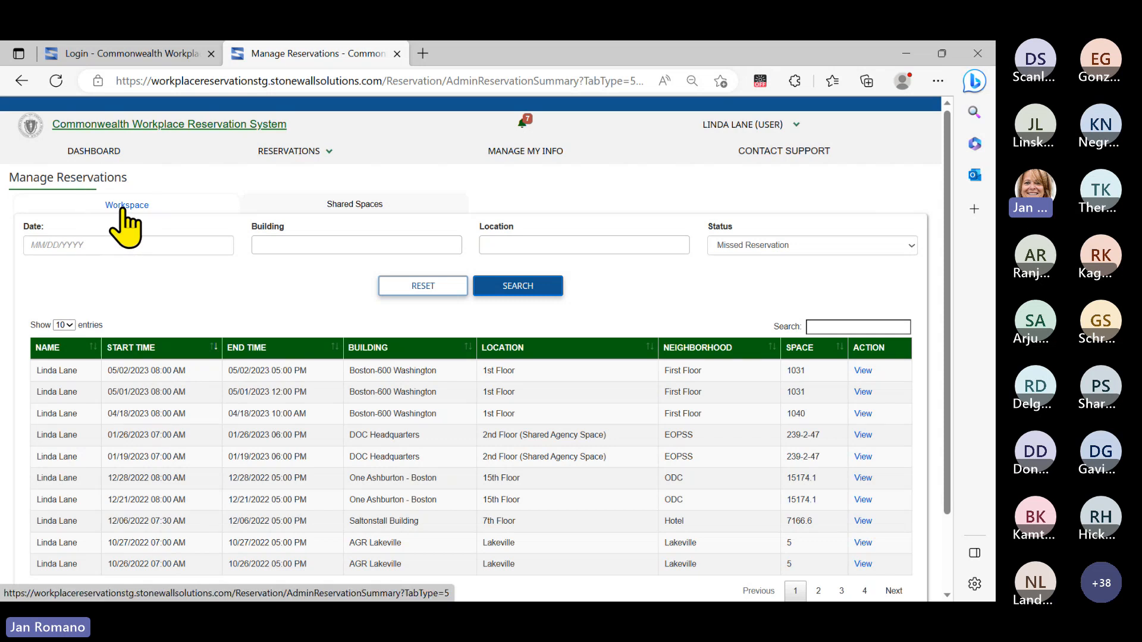
# Open the shared space reservations and view the 4/27/2023 8:00 to 9:00 AM request for 21st Floor Conference Room 3, returning to the list.
pyautogui.click(280, 152)
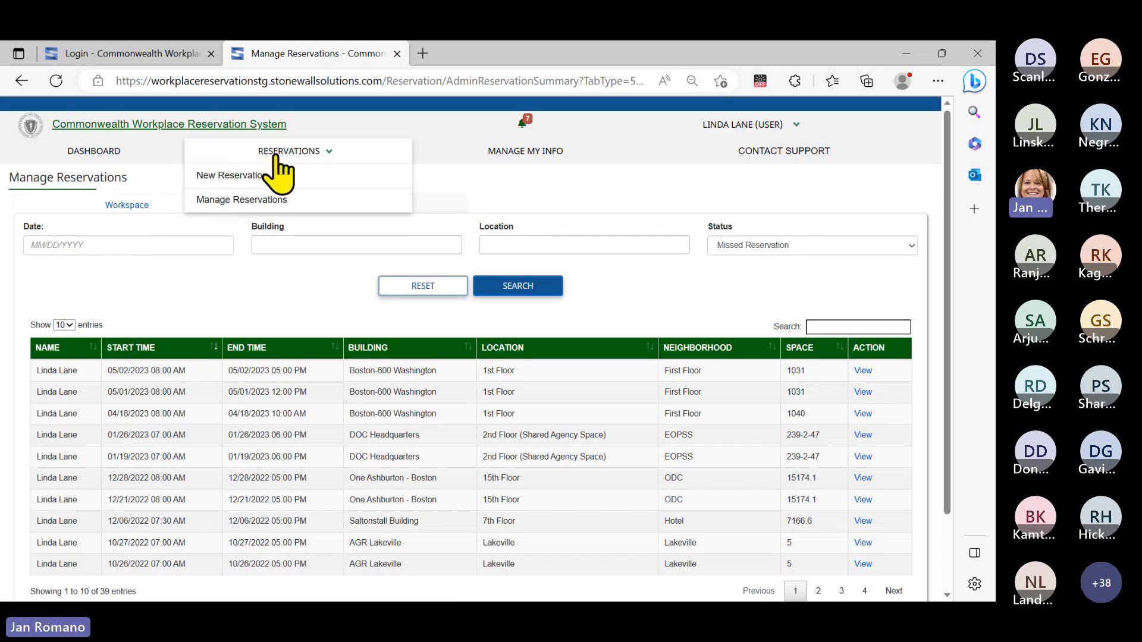
pyautogui.click(247, 198)
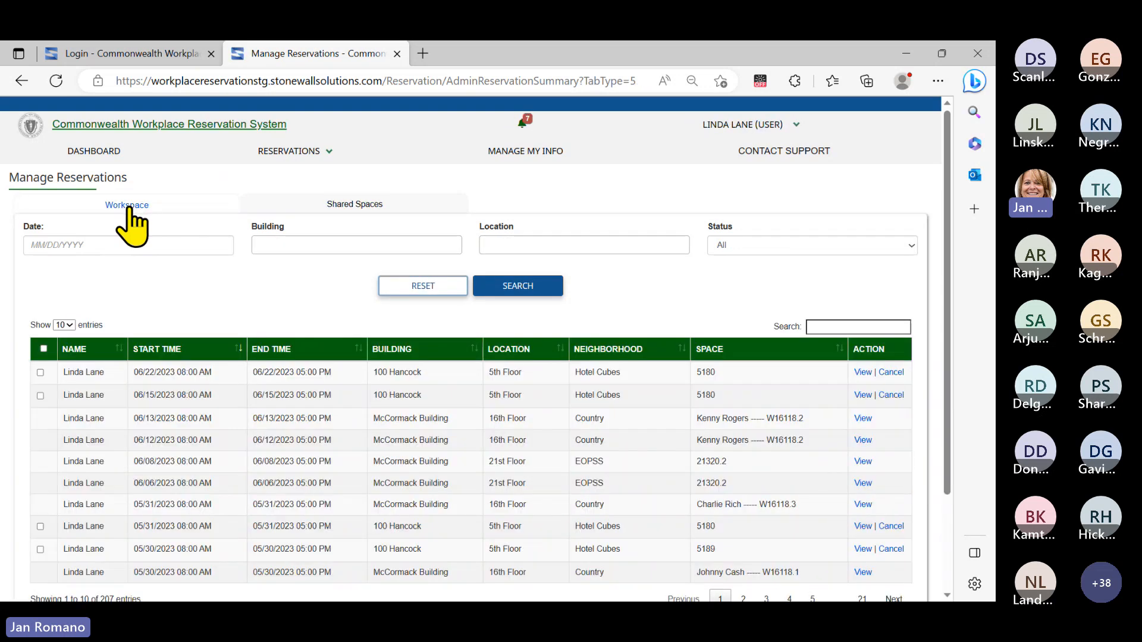
pyautogui.click(350, 207)
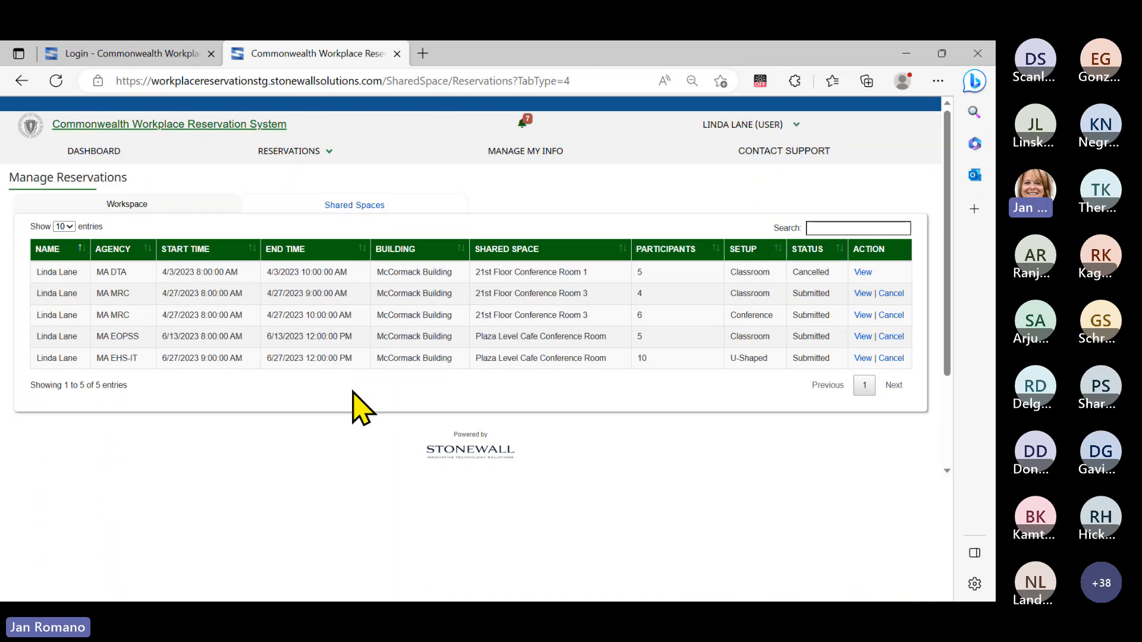
pyautogui.click(862, 294)
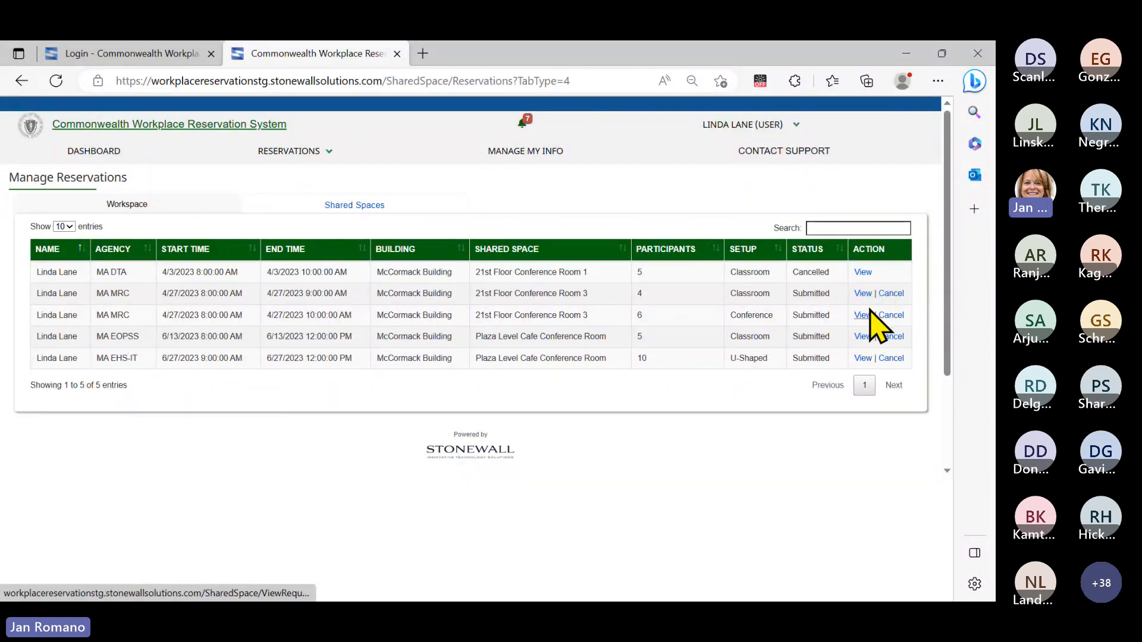
pyautogui.click(863, 294)
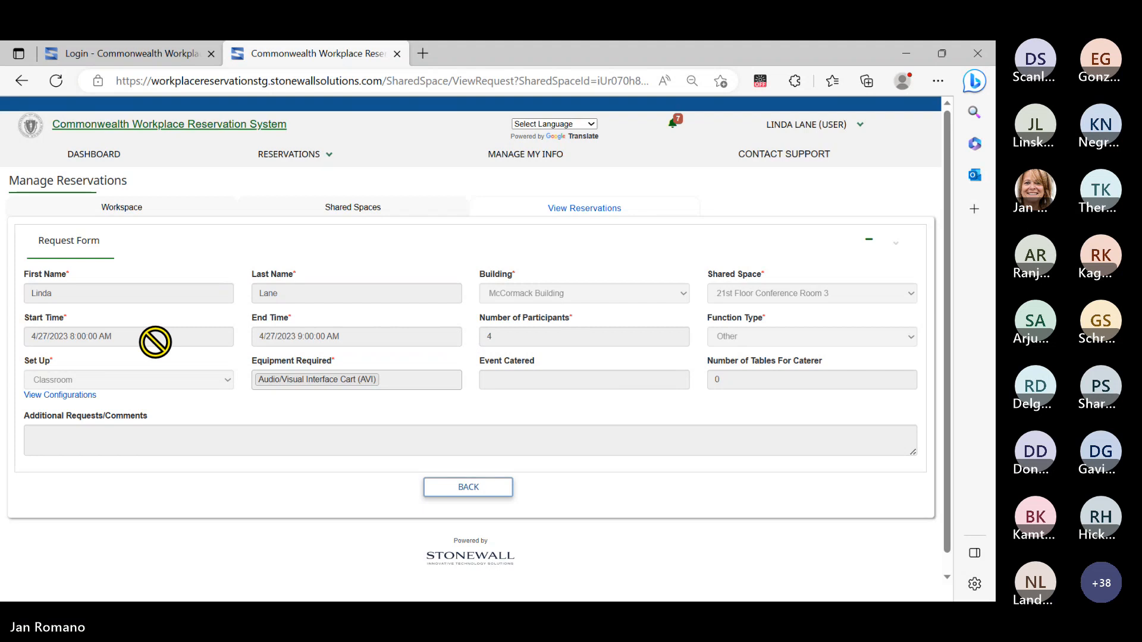
pyautogui.click(468, 488)
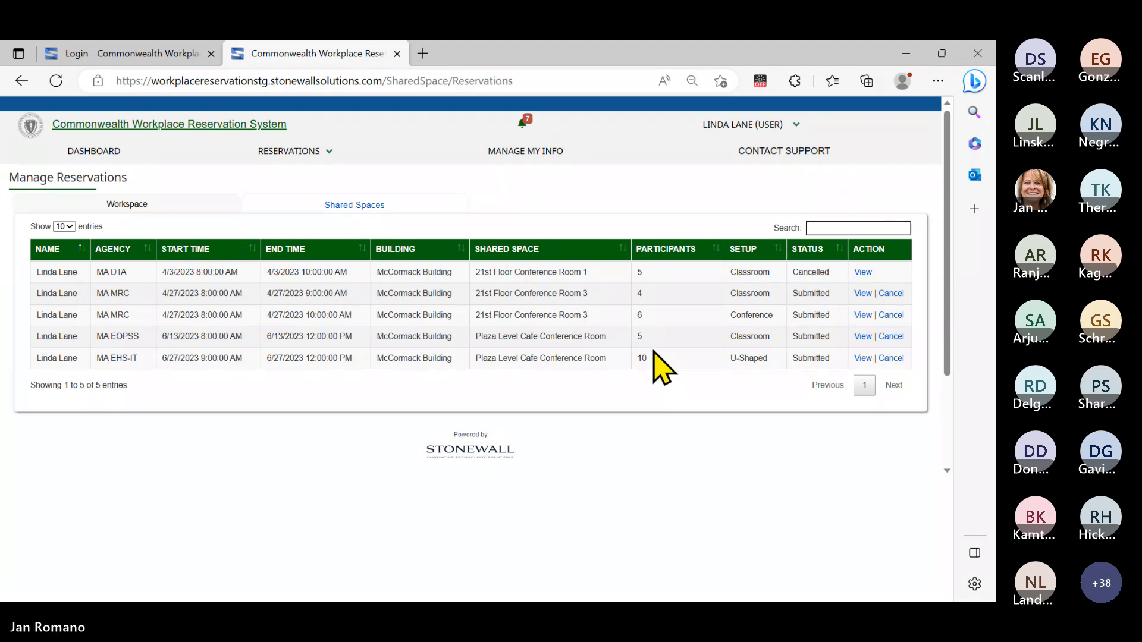
# Return to the workspace reservations list and from there to the dashboard overview.
pyautogui.moveTo(342, 160)
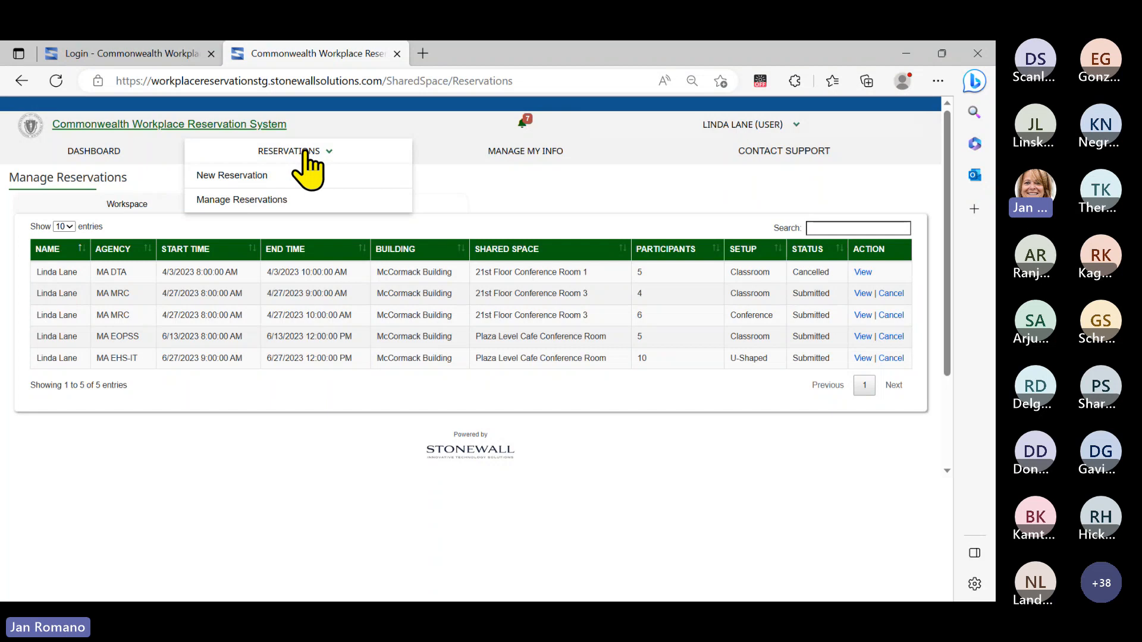
pyautogui.click(119, 206)
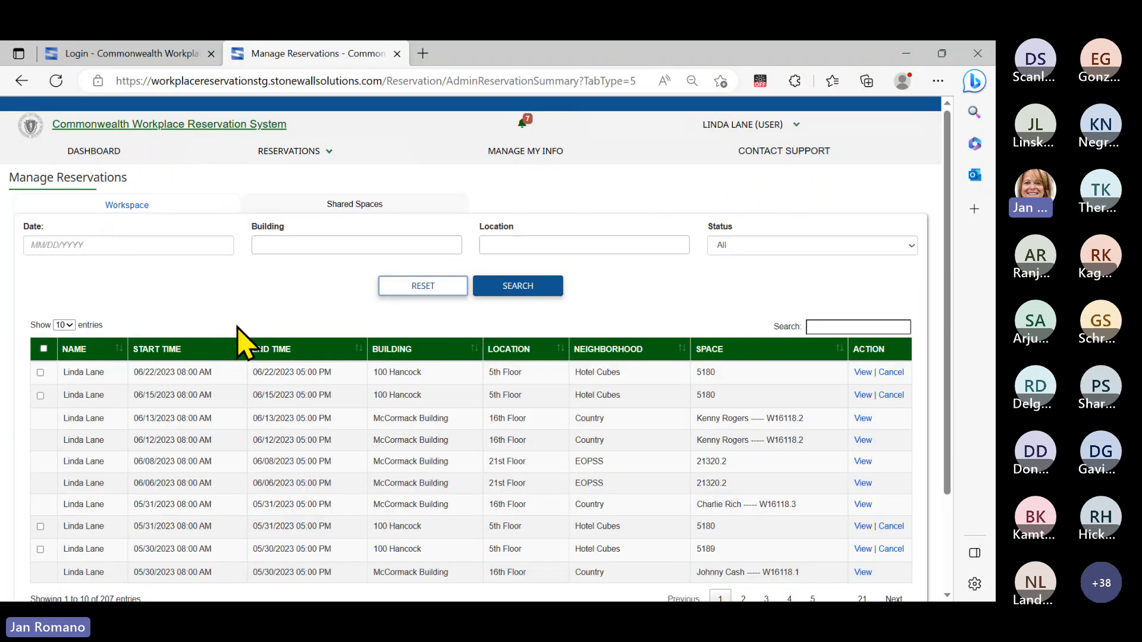
pyautogui.click(100, 156)
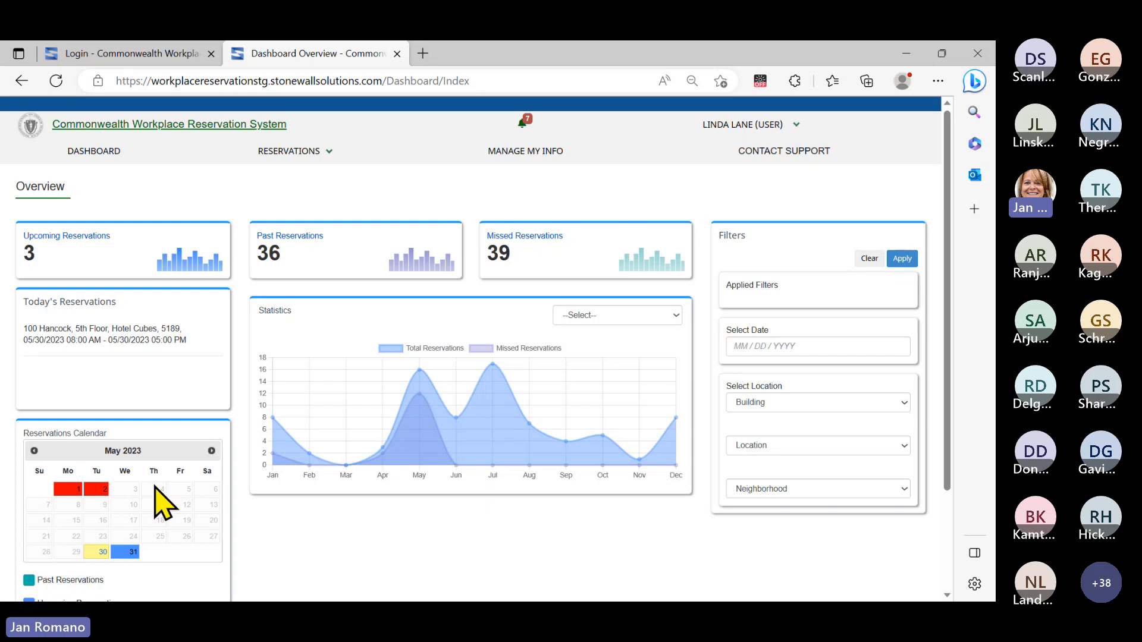
pyautogui.press('ctrl')
pyautogui.press('ctrl')
pyautogui.press('ctrl')
pyautogui.press('ctrl')
pyautogui.press('ctrl')
pyautogui.press('ctrl')
pyautogui.press('ctrl')
pyautogui.press('ctrl')
# Open the account's personal information for editing, go to the last name field and save the profile.
pyautogui.click(324, 154)
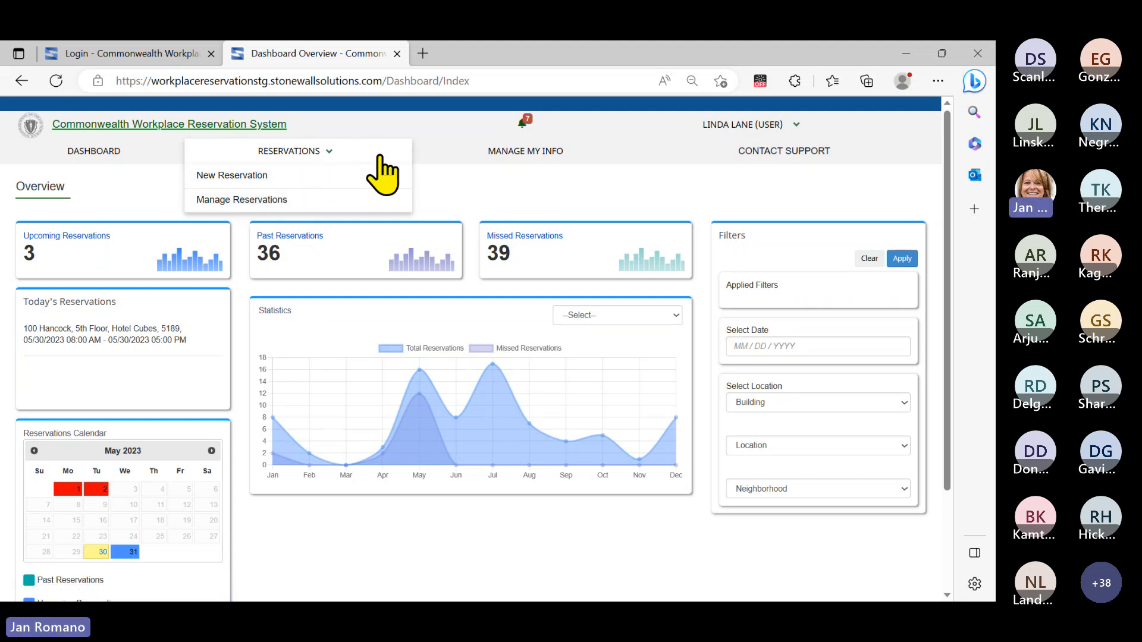
pyautogui.click(548, 153)
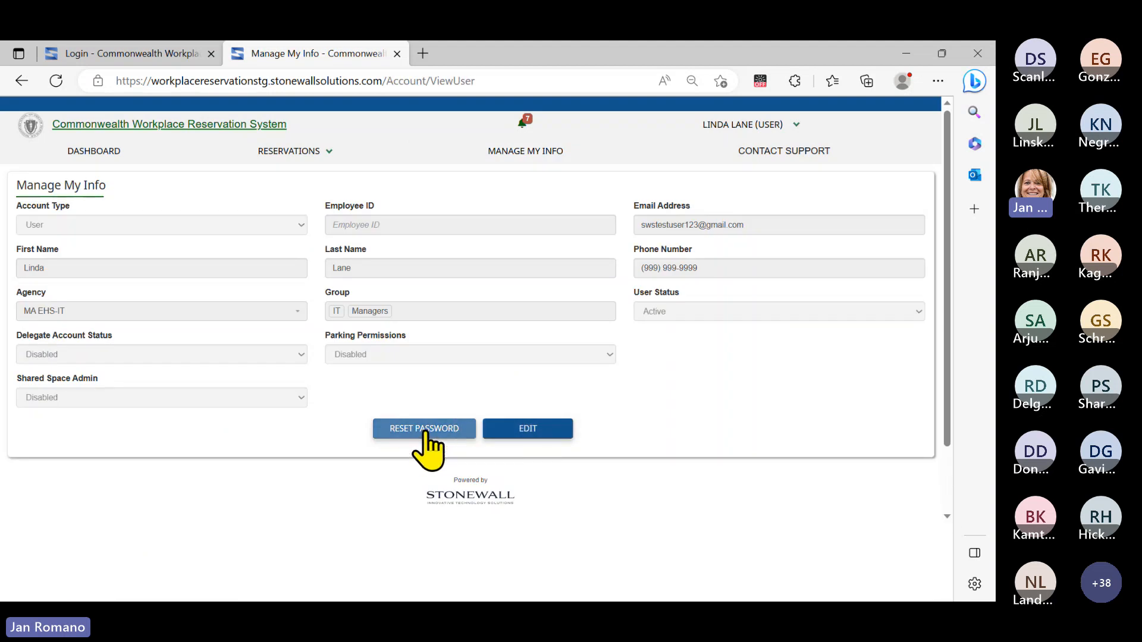
pyautogui.click(526, 430)
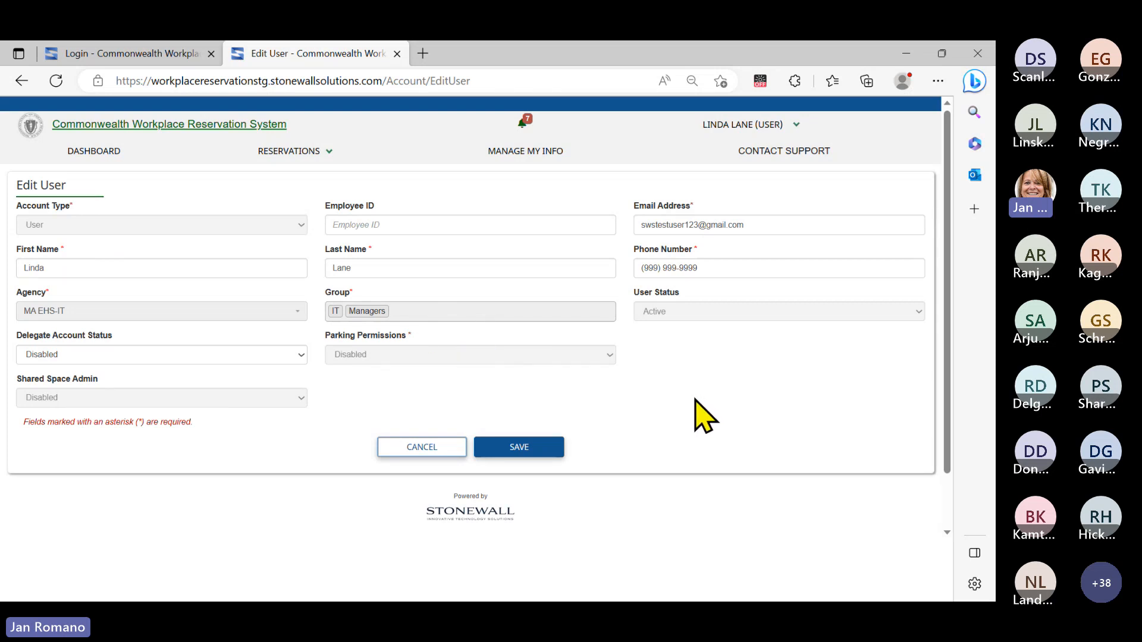
pyautogui.click(435, 265)
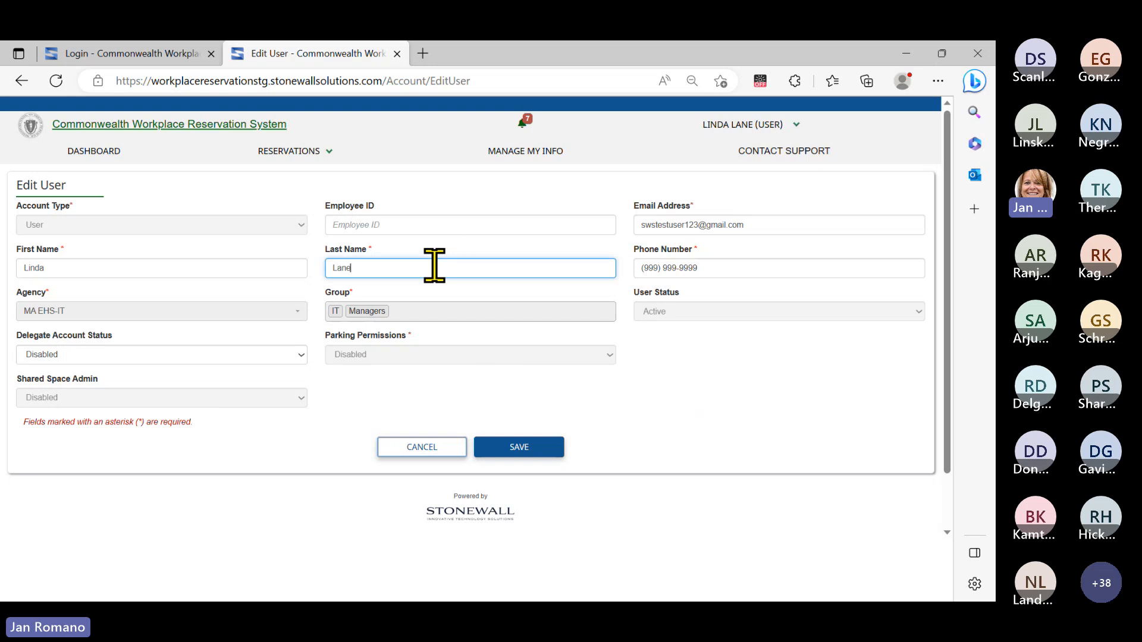
pyautogui.click(524, 452)
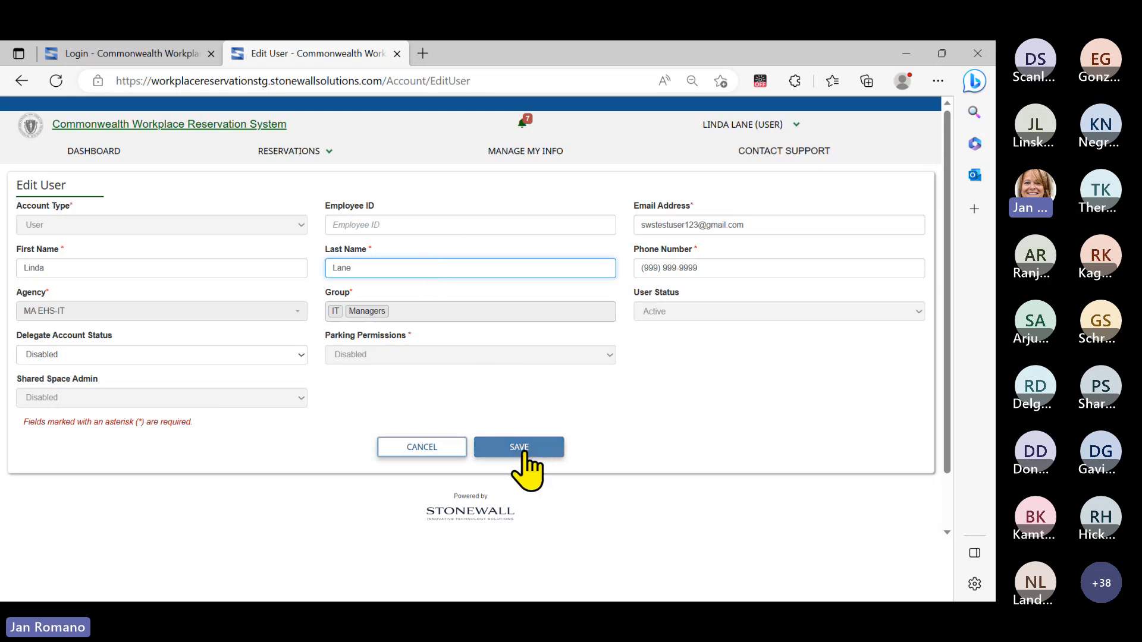
pyautogui.click(525, 452)
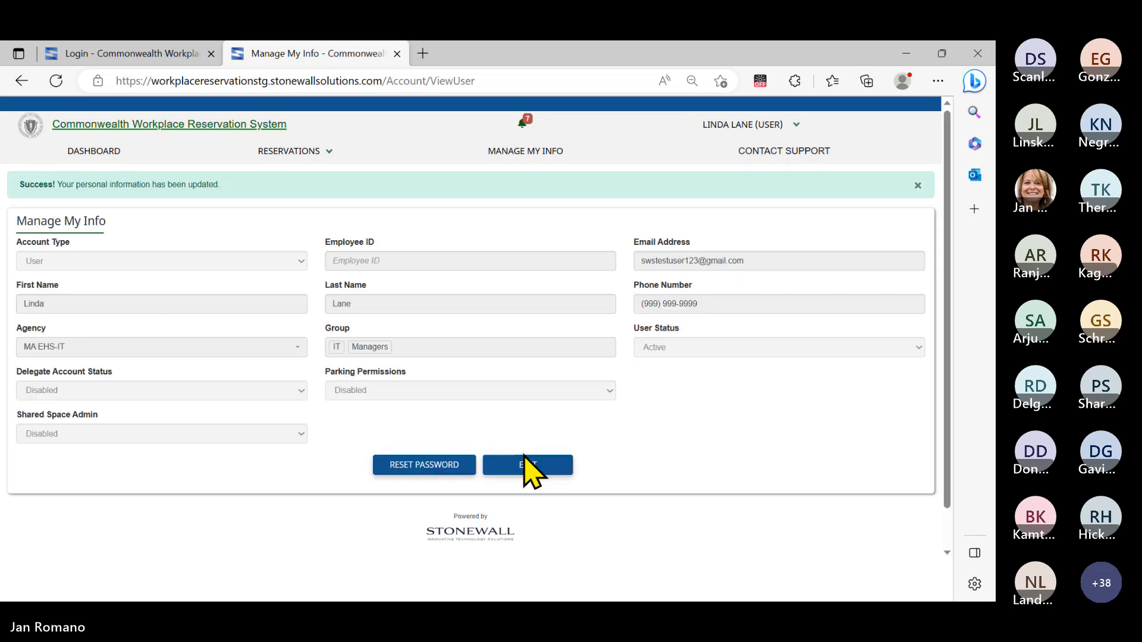
# Look through the recent notifications and the request options offered in the support Help Center.
pyautogui.click(523, 123)
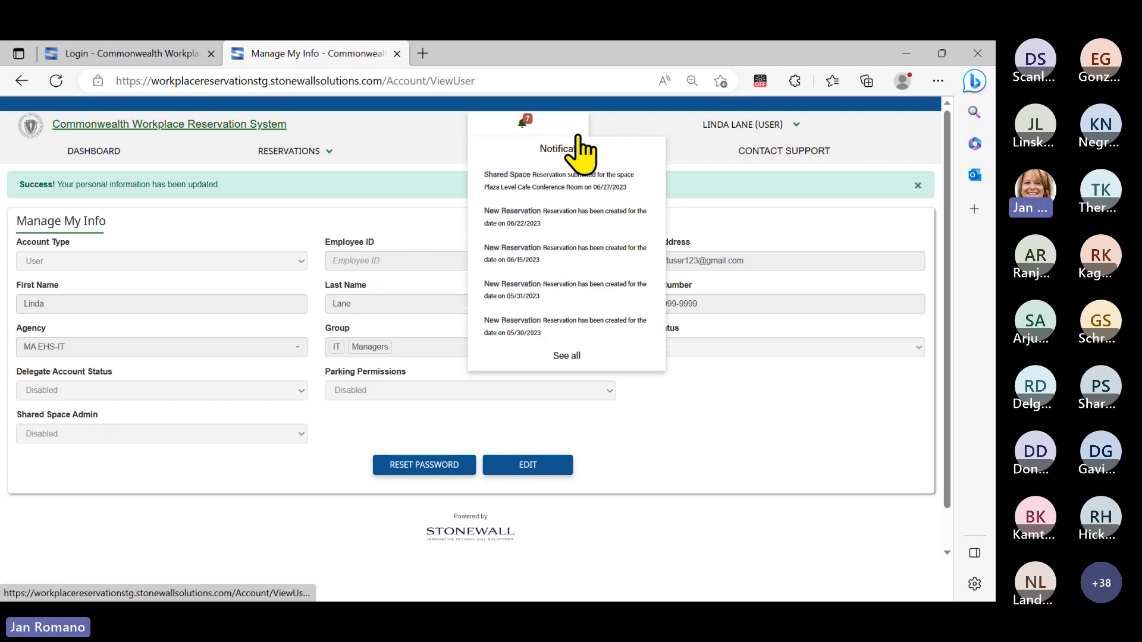
pyautogui.moveTo(535, 117)
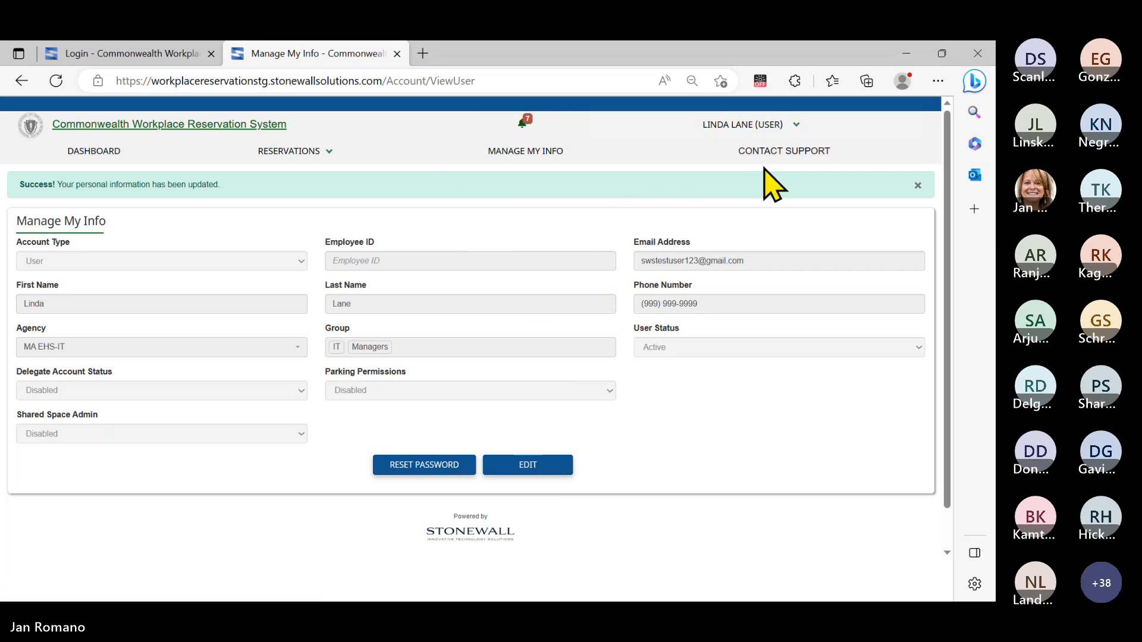
pyautogui.click(797, 169)
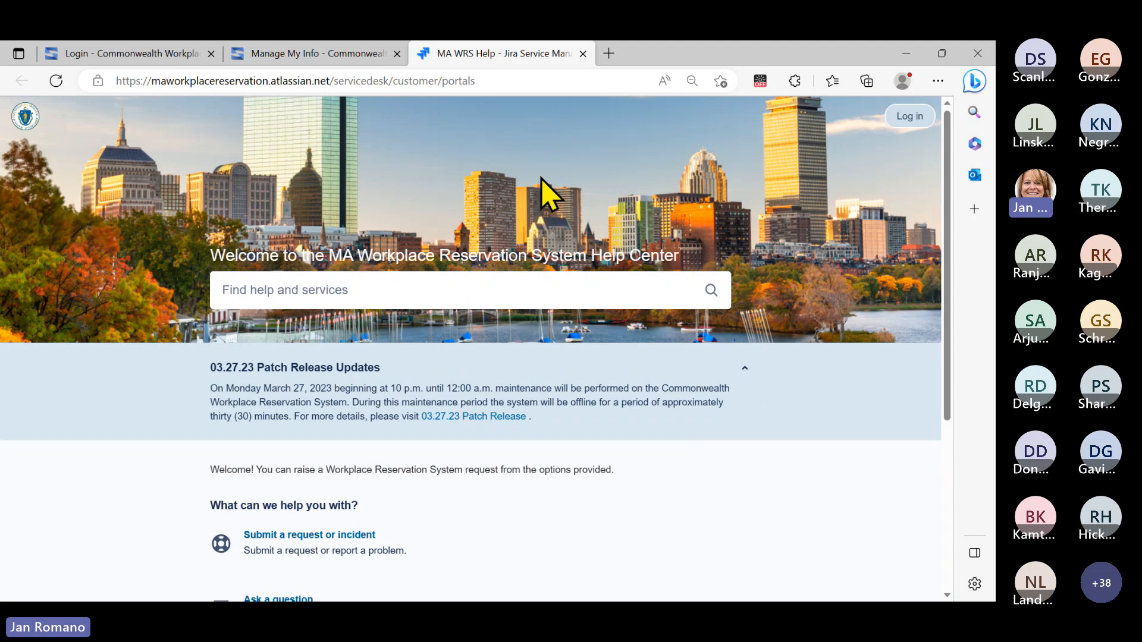
pyautogui.scroll(-5, 546, 194)
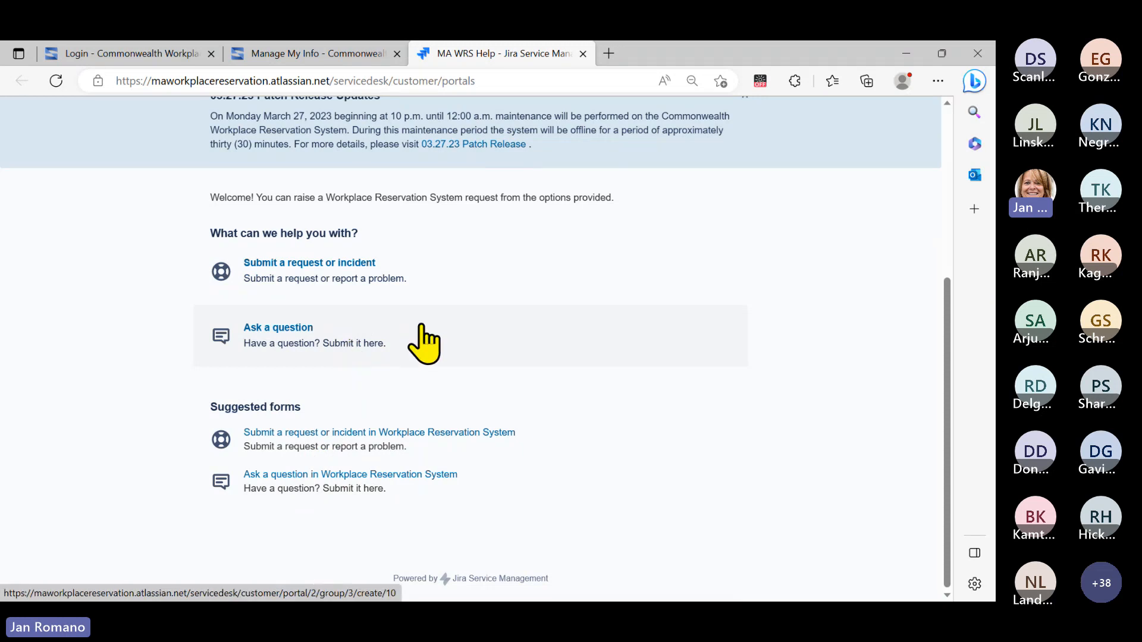
pyautogui.scroll(3, 424, 344)
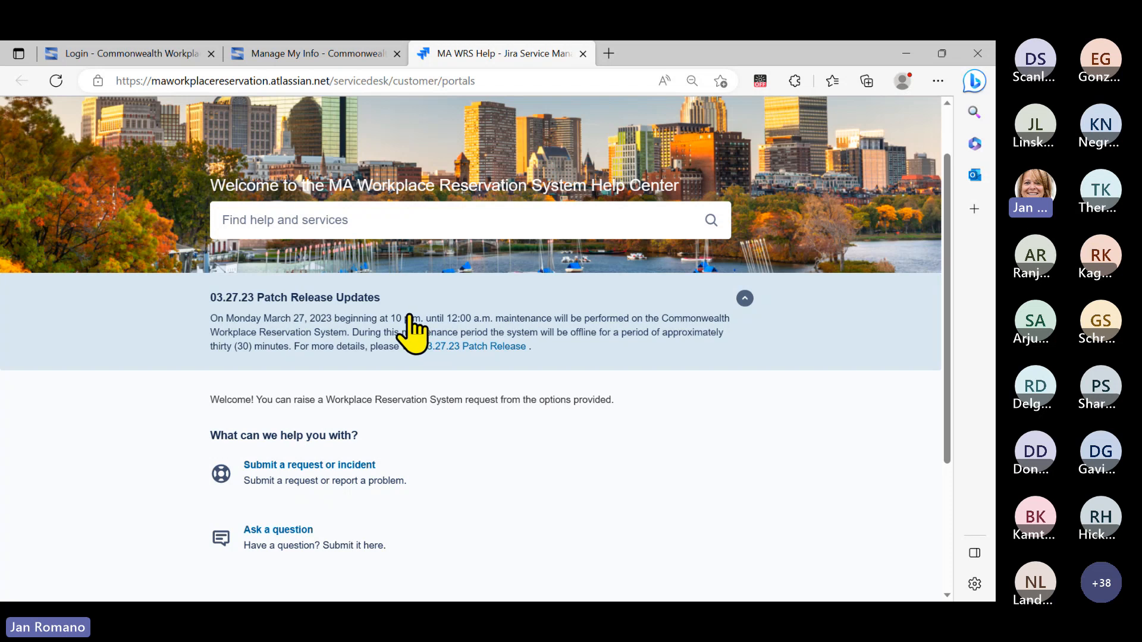
# Search the Help Center for "guide" and open the article Quick Start Guide for User Role.
pyautogui.click(292, 219)
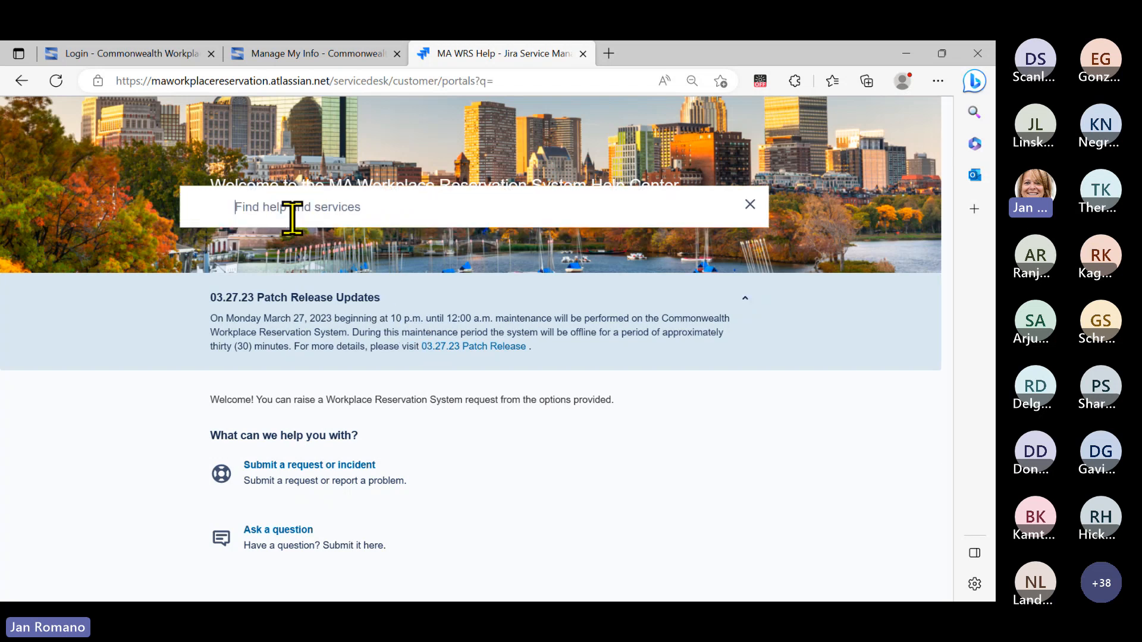
pyautogui.write('g')
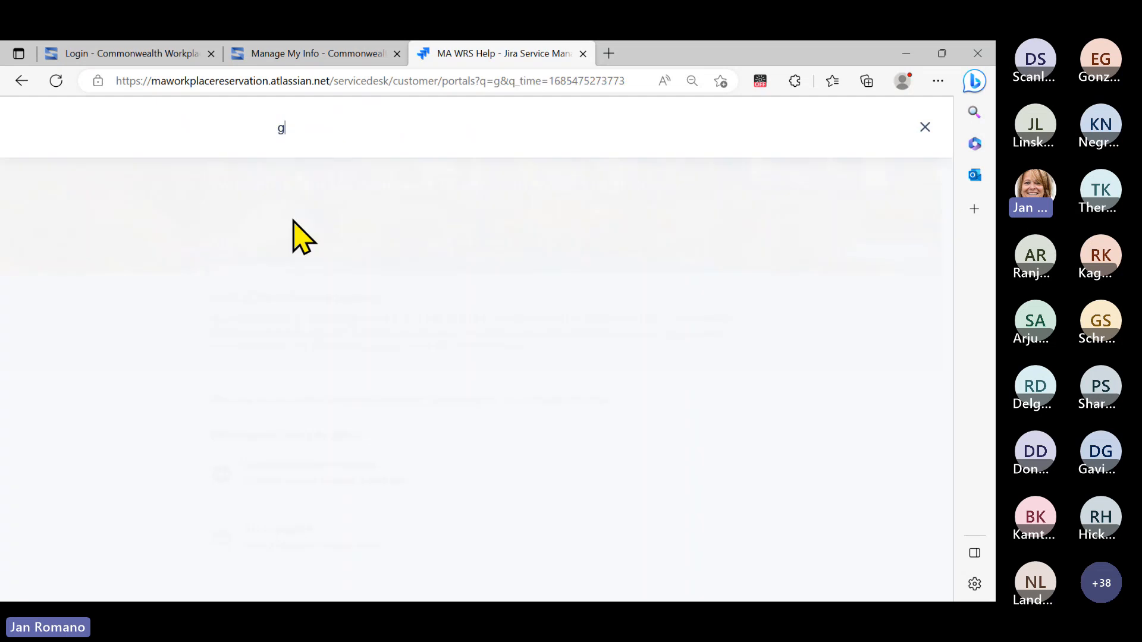
pyautogui.write('uide')
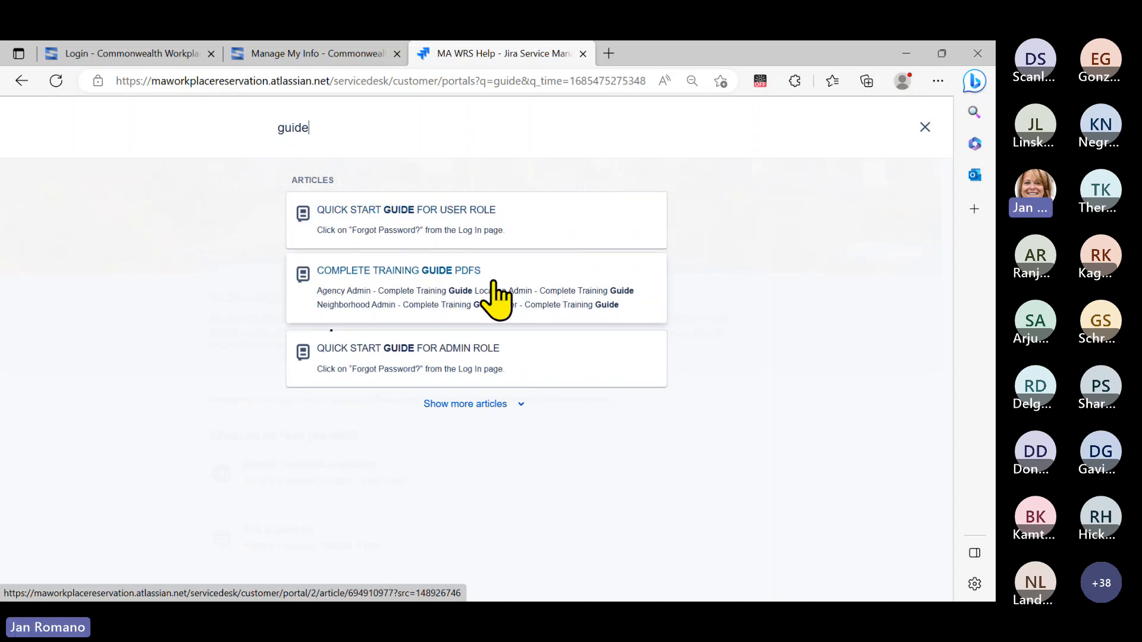
pyautogui.click(441, 229)
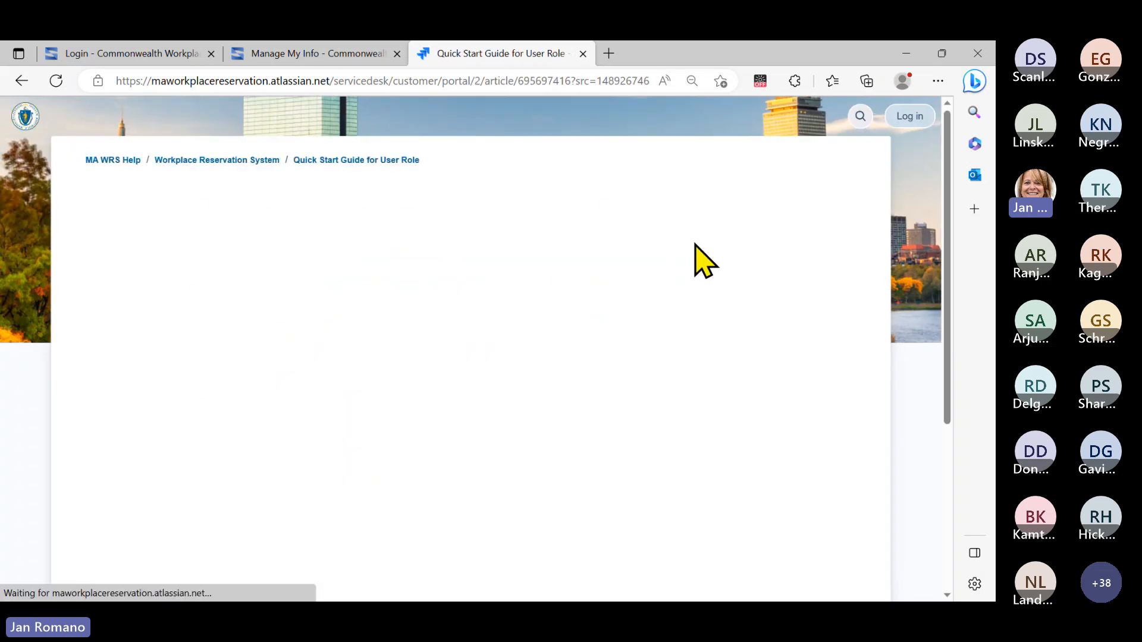
# Read through the quick start guide's sections on accessing the system, creating a reservation and checking into a reservation.
pyautogui.scroll(-4, 560, 280)
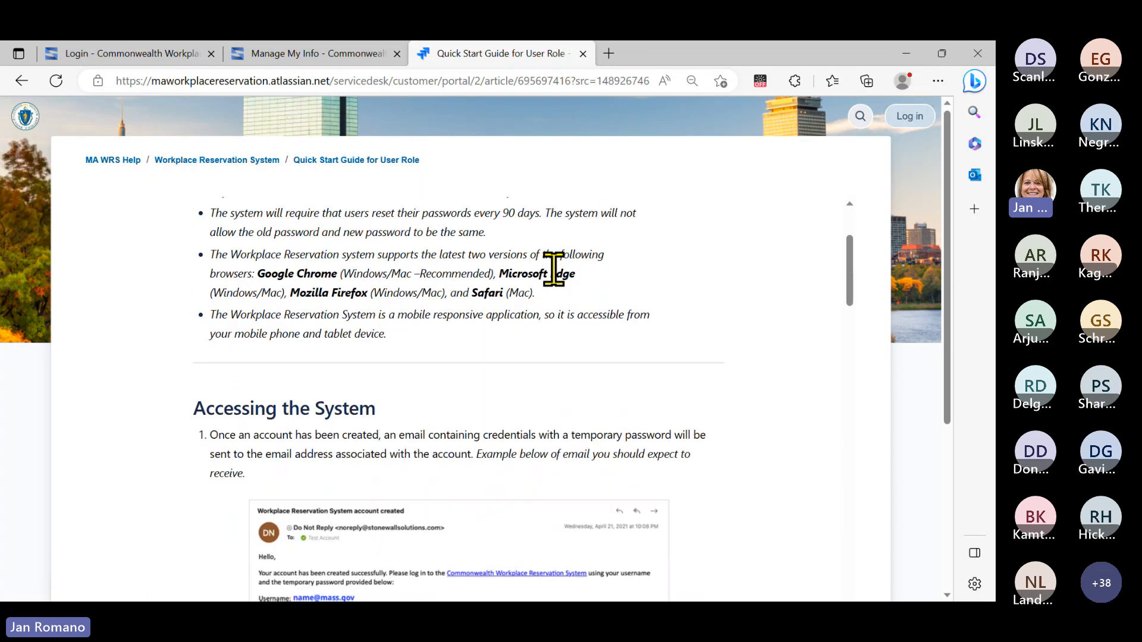
pyautogui.scroll(-3, 553, 273)
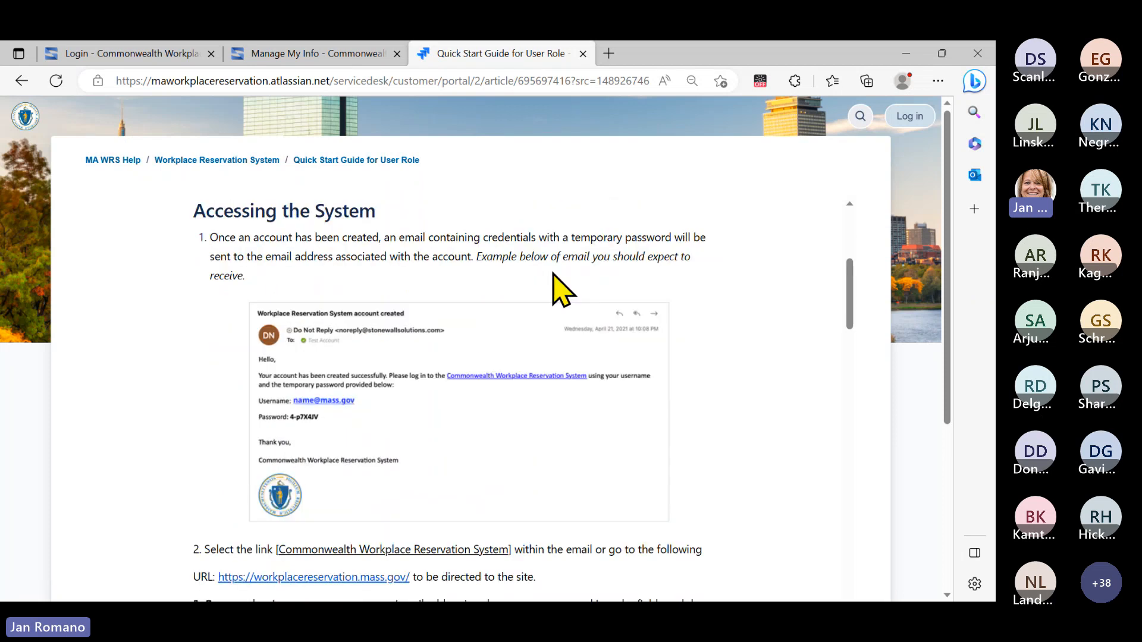
pyautogui.scroll(-1, 561, 292)
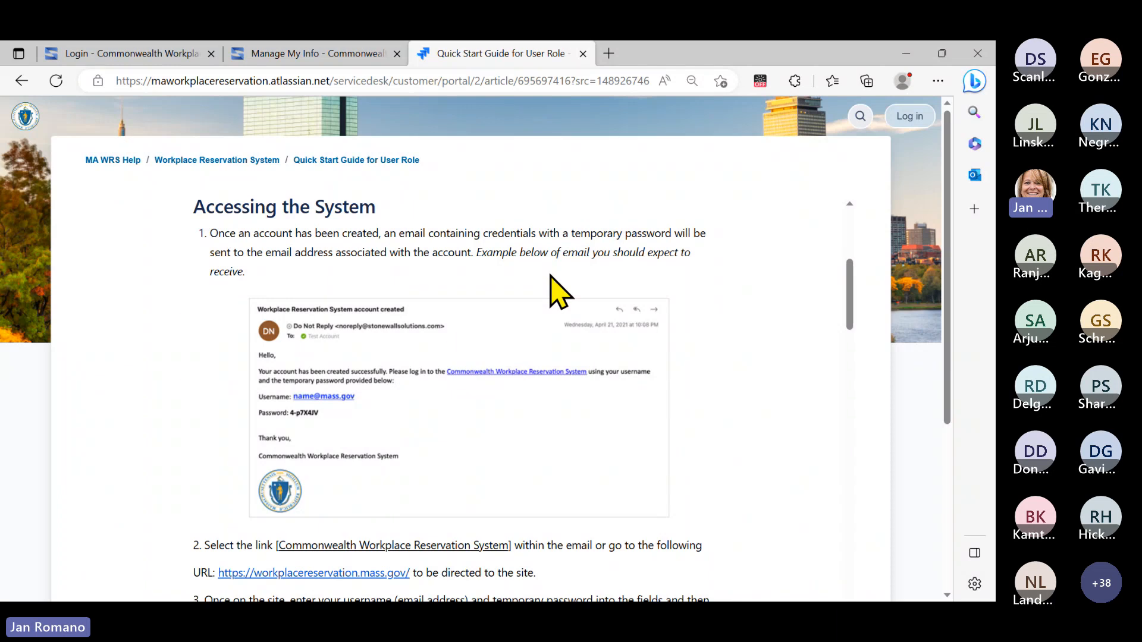
pyautogui.scroll(-6, 558, 290)
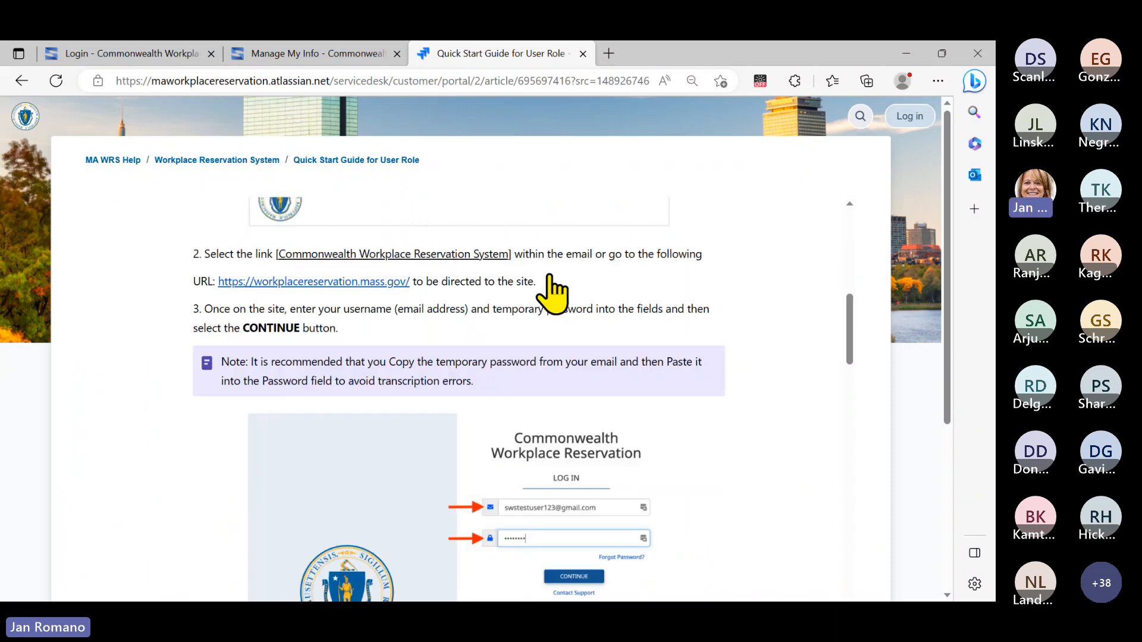
pyautogui.scroll(-3, 558, 289)
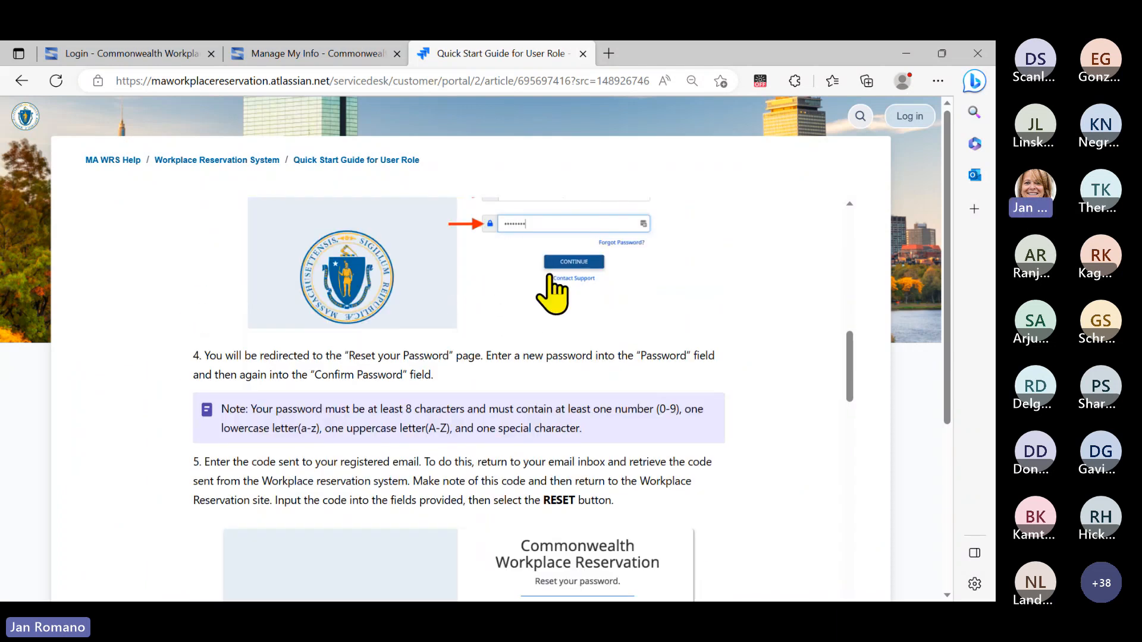
pyautogui.scroll(-3, 553, 280)
pyautogui.scroll(-12, 549, 274)
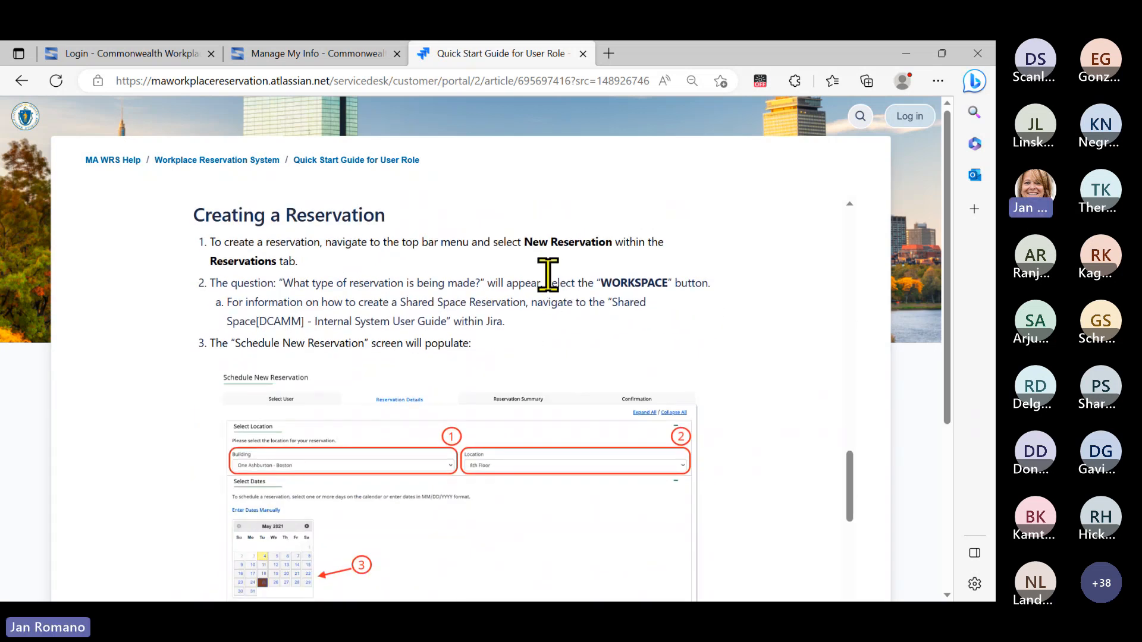
pyautogui.doubleClick(628, 283)
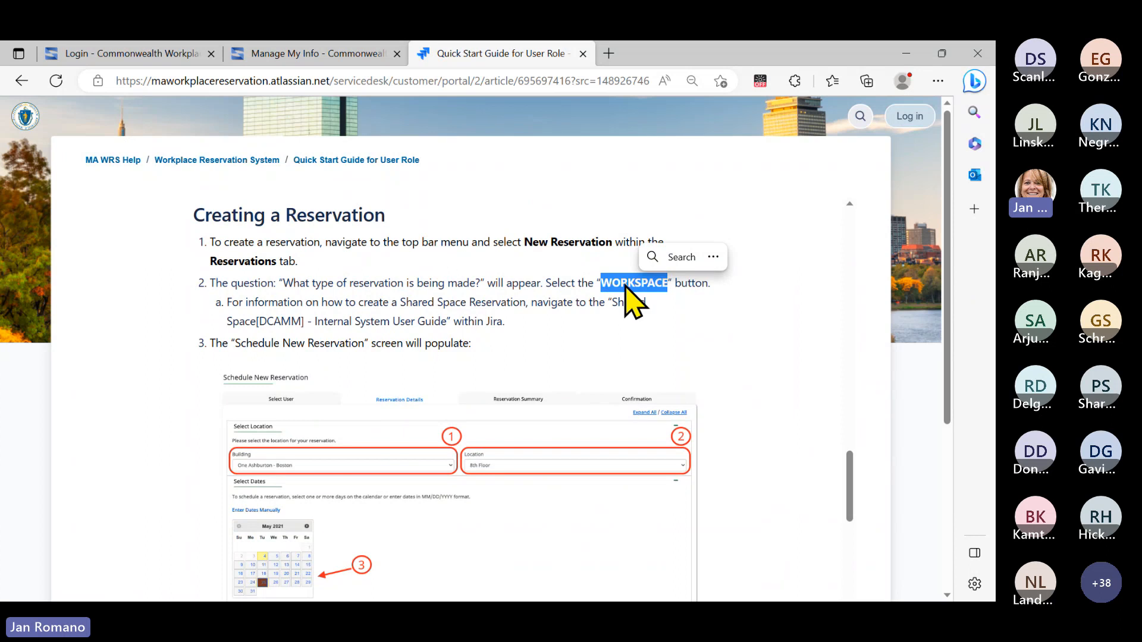
pyautogui.scroll(-10, 523, 303)
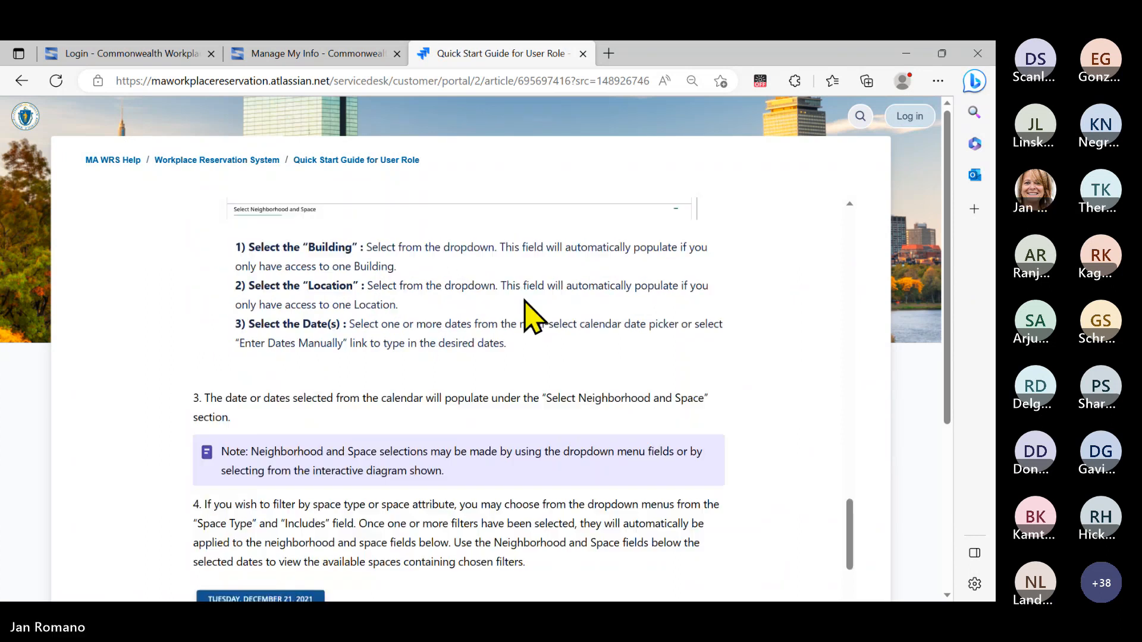
pyautogui.scroll(-2, 523, 300)
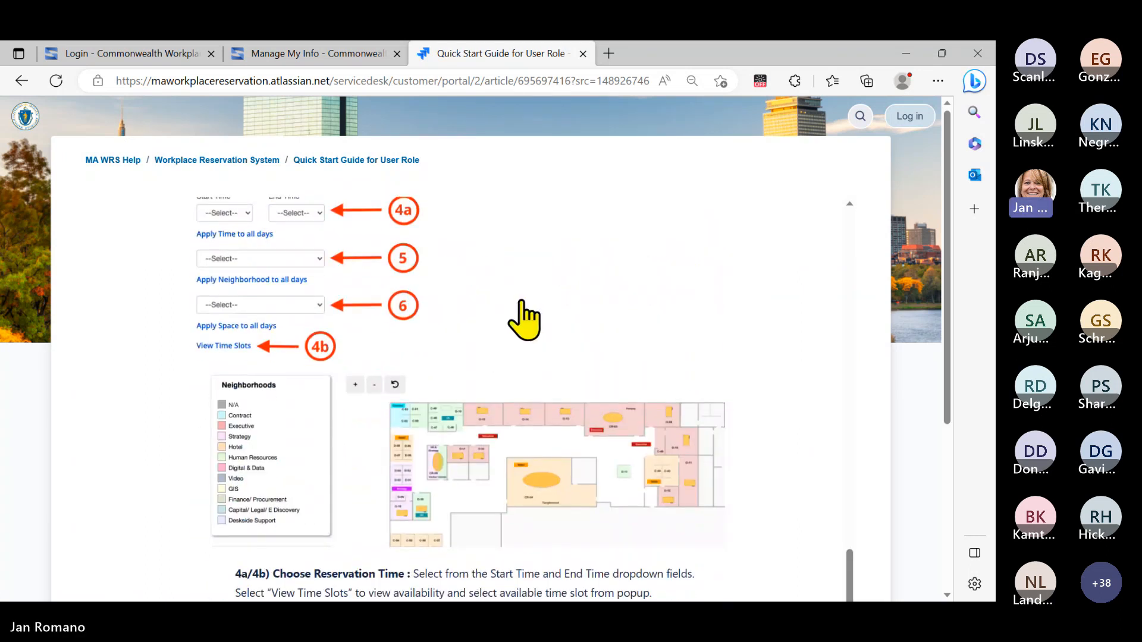
pyautogui.scroll(-5, 522, 303)
pyautogui.scroll(-6, 524, 309)
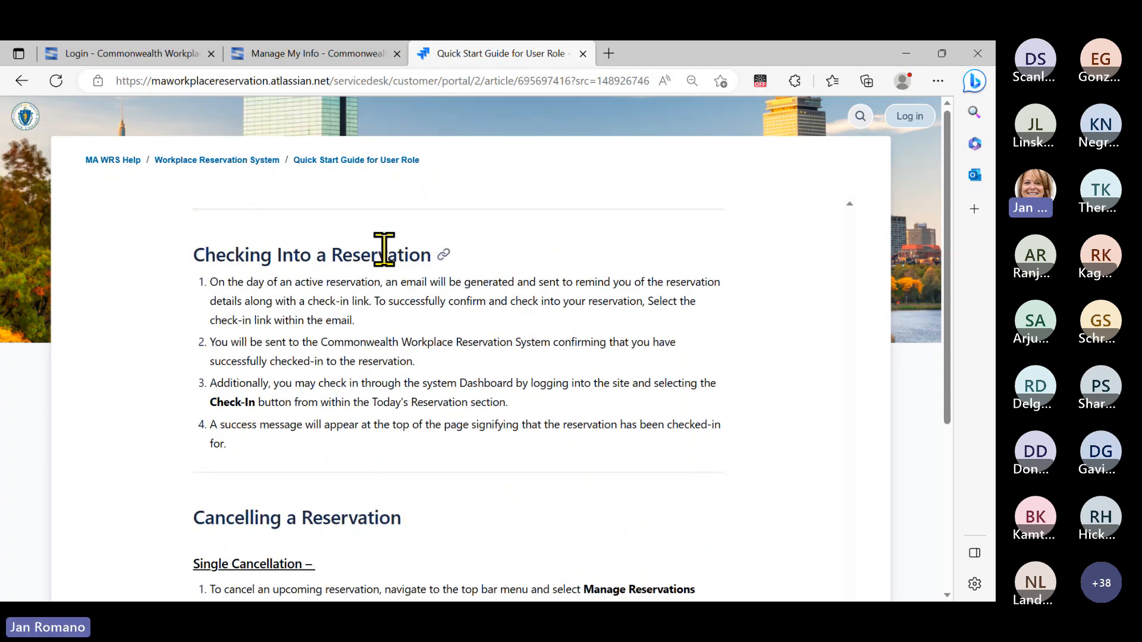
# Review the quick start guide's instructions for single and multiple cancellations, password reset and contacting support.
pyautogui.scroll(-6, 658, 274)
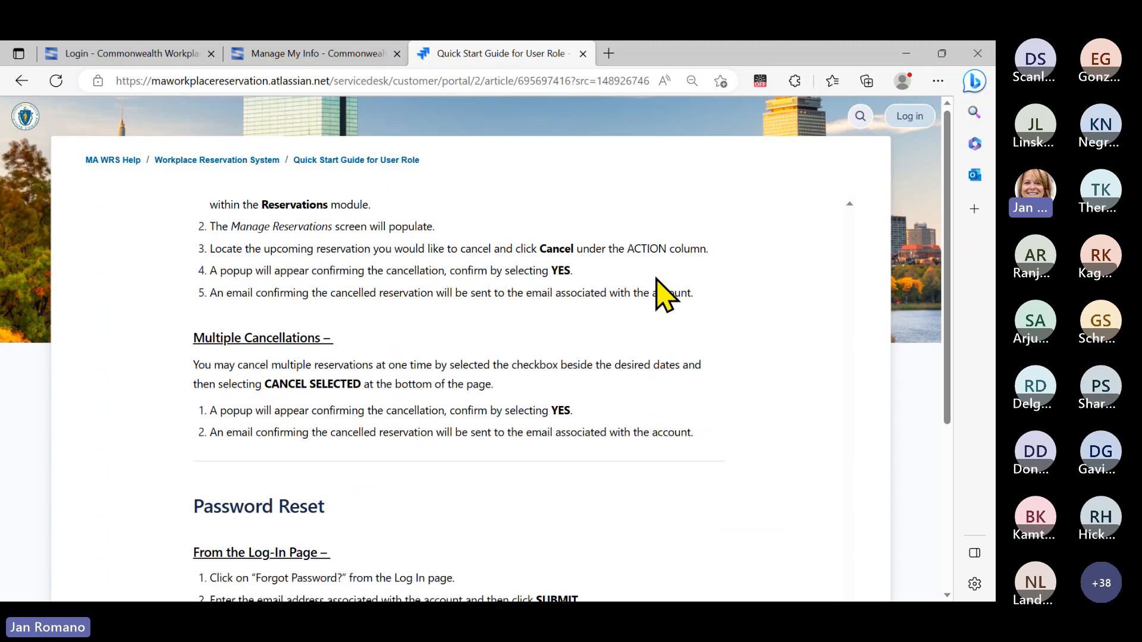
pyautogui.scroll(3, 665, 295)
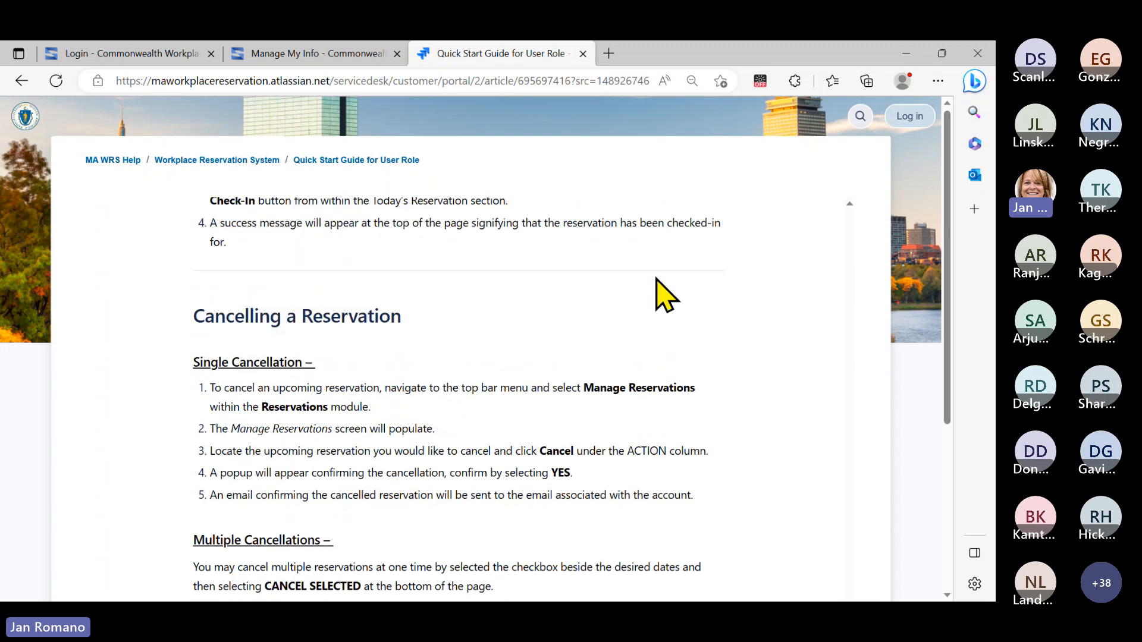
pyautogui.scroll(-6, 665, 295)
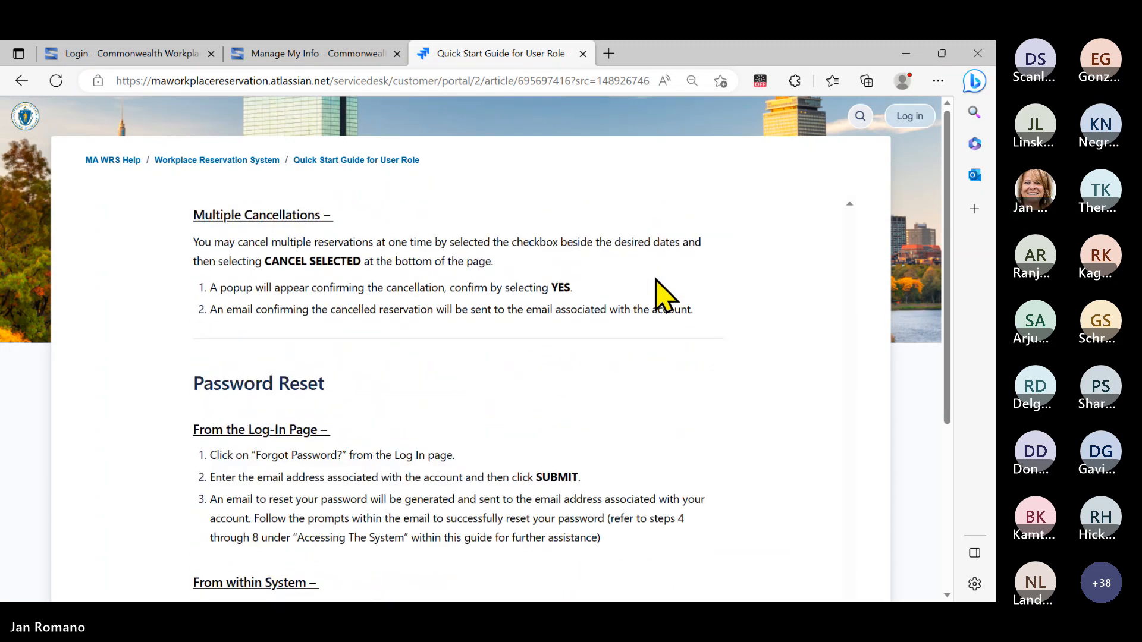
pyautogui.scroll(-3, 656, 279)
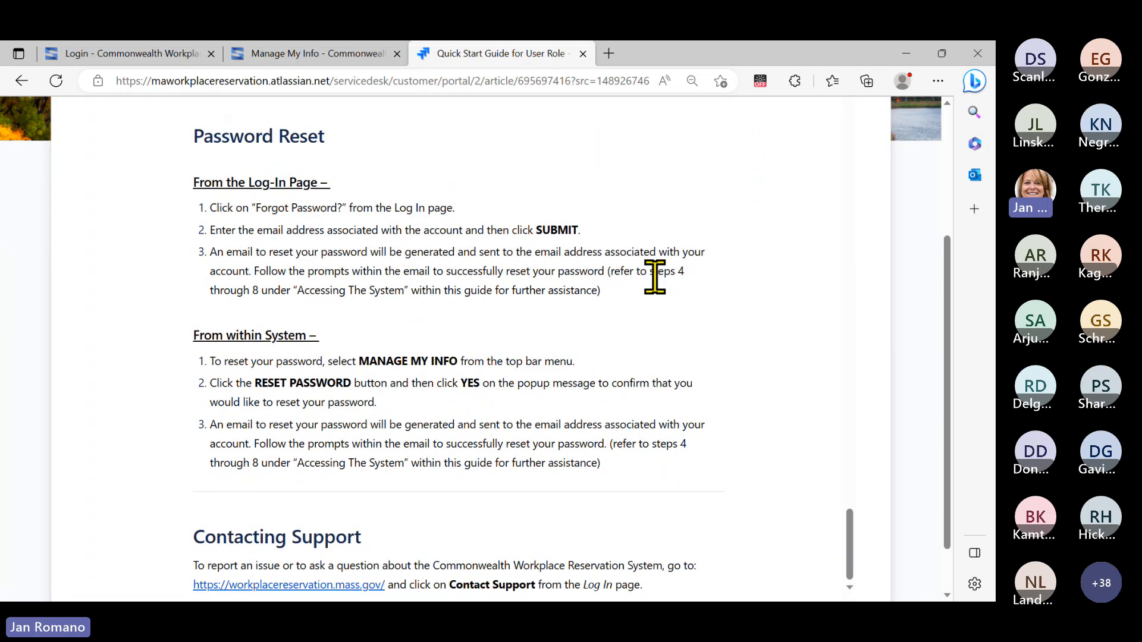
pyautogui.scroll(-1, 657, 285)
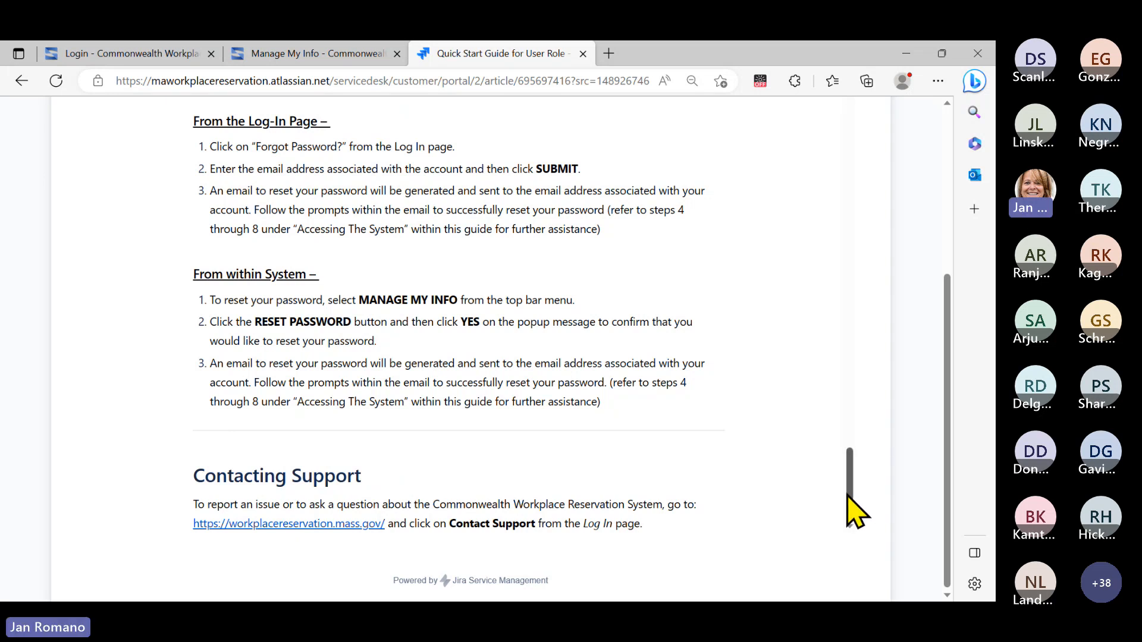
# Go back to the beginning of the quick start guide and return to the Workplace Reservation System help portal.
pyautogui.moveTo(847, 495); pyautogui.dragTo(857, 85)
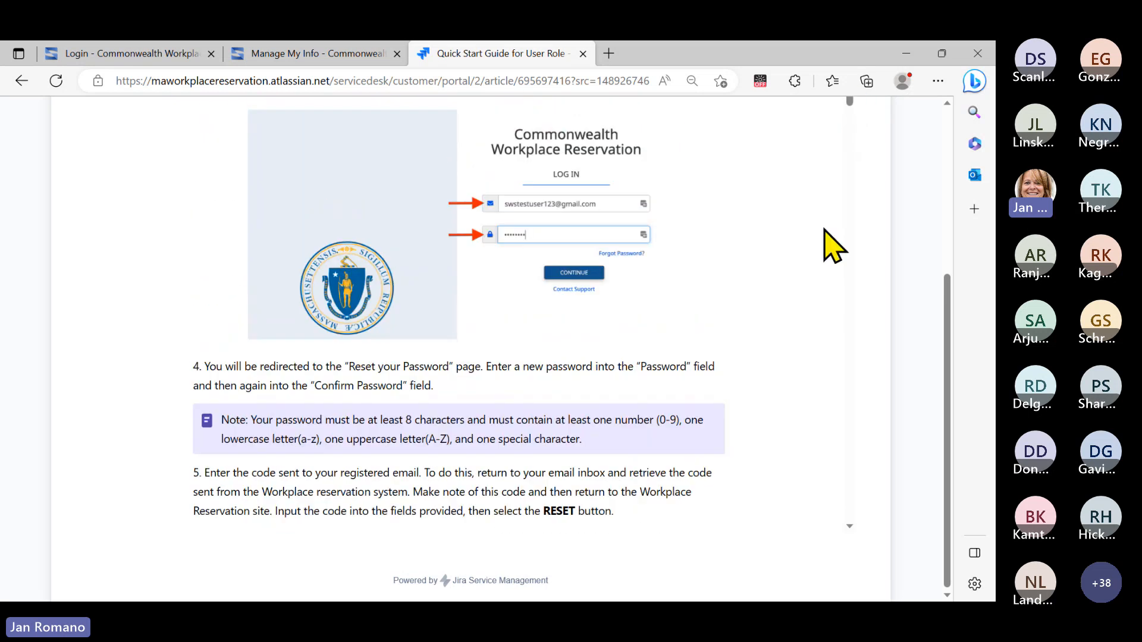
pyautogui.scroll(10, 829, 248)
pyautogui.scroll(2, 856, 216)
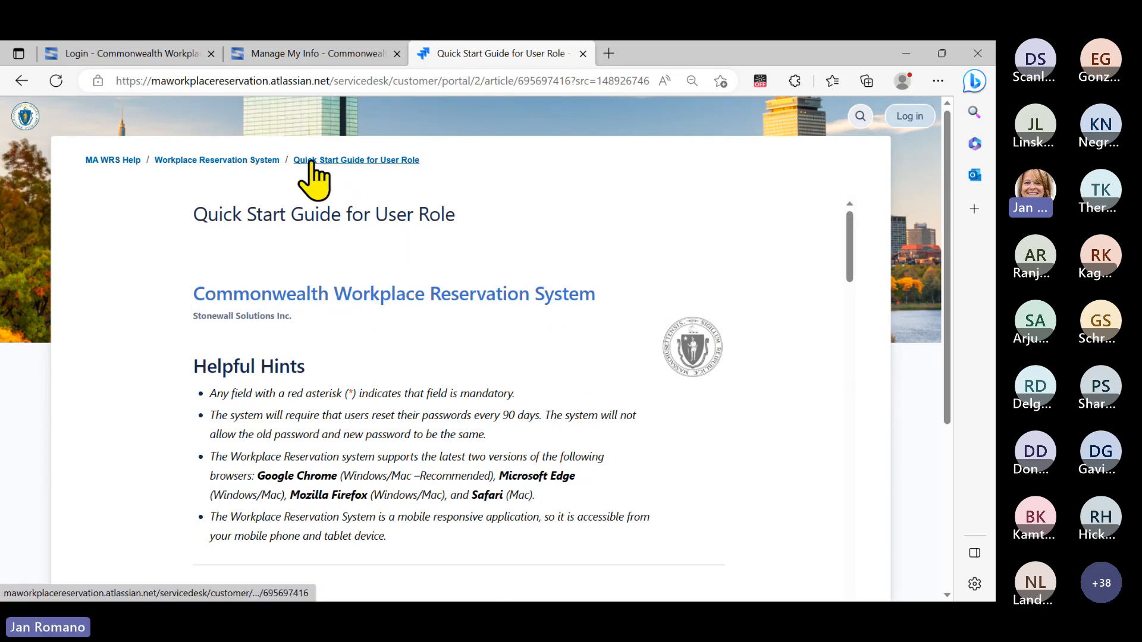
pyautogui.click(243, 160)
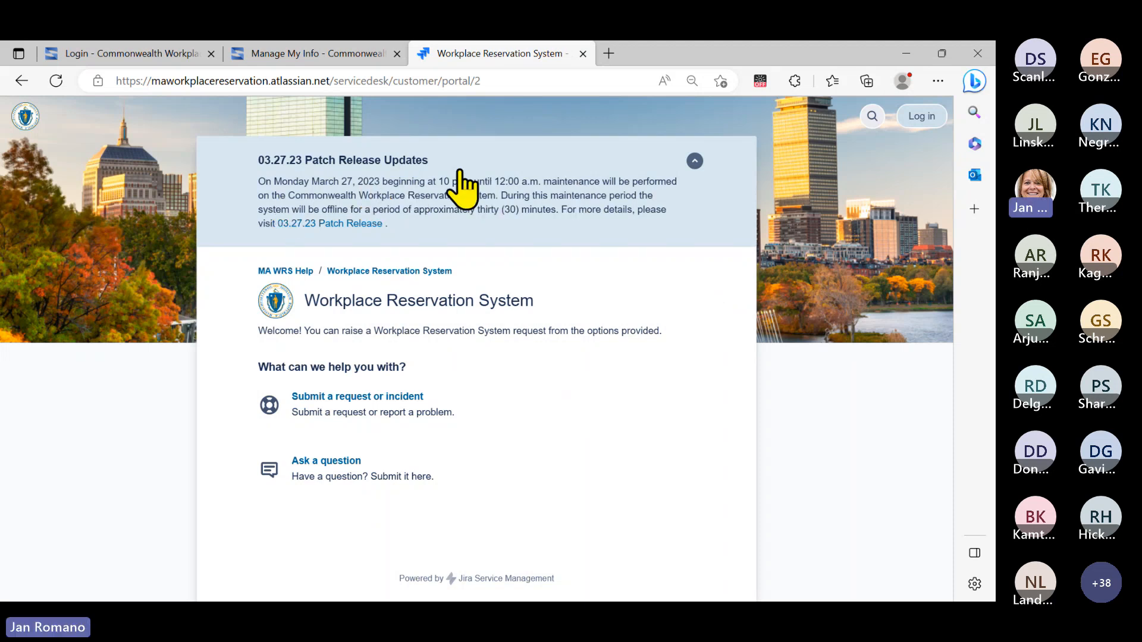
# Reopen the Help Center from the reservation site's support link, search for "guide" and open the article Complete Training Guide PDFs.
pyautogui.click(344, 54)
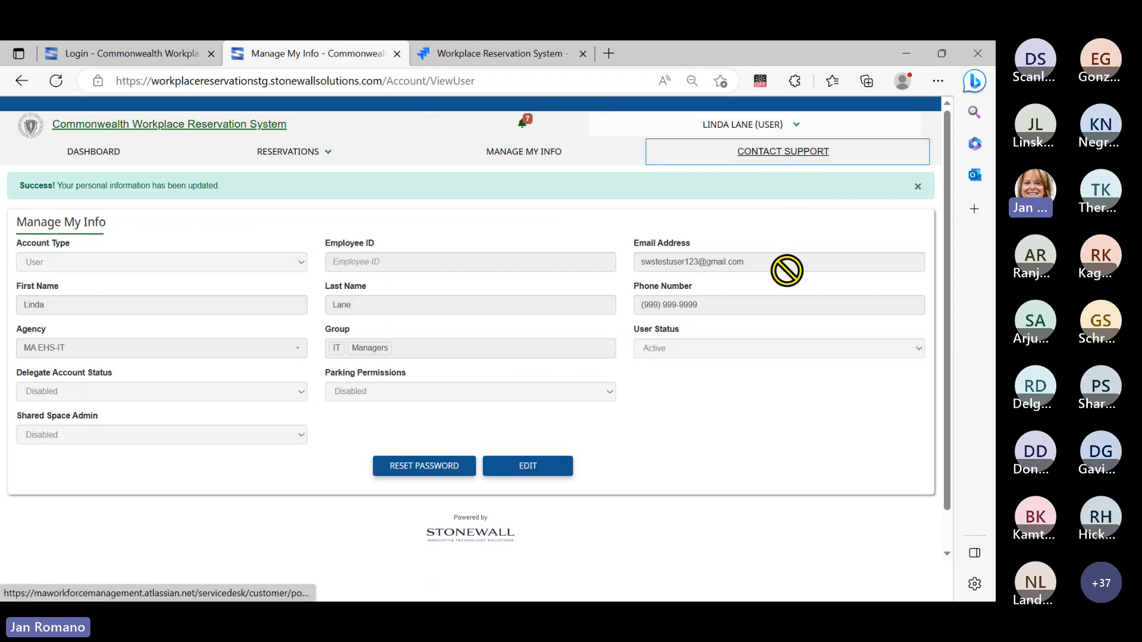
pyautogui.click(801, 156)
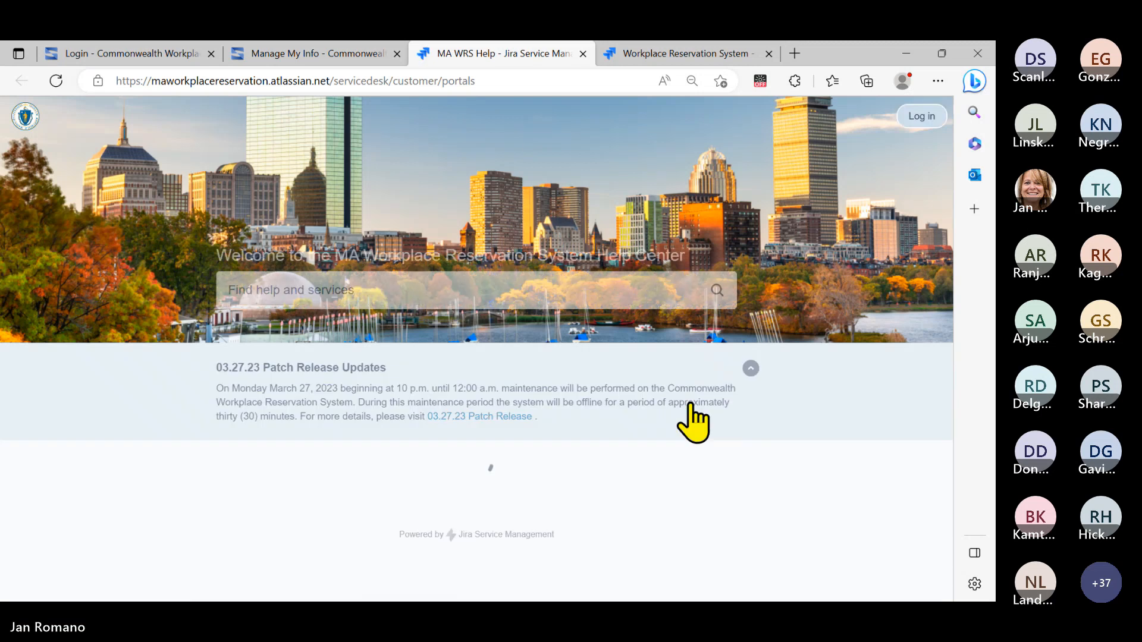
pyautogui.click(271, 289)
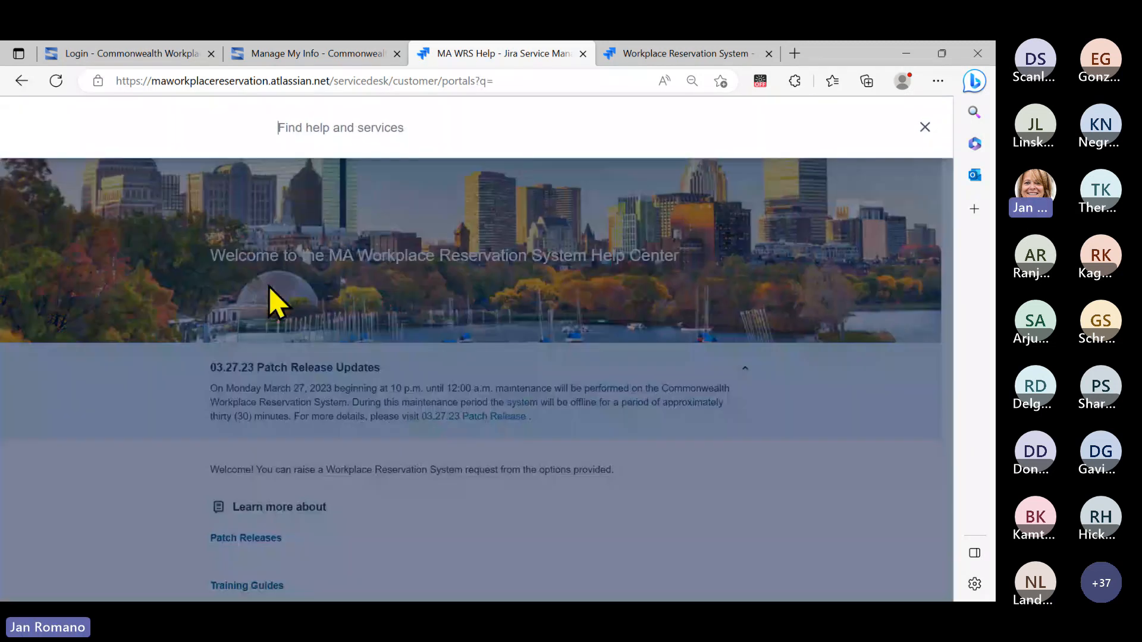
pyautogui.write('guide')
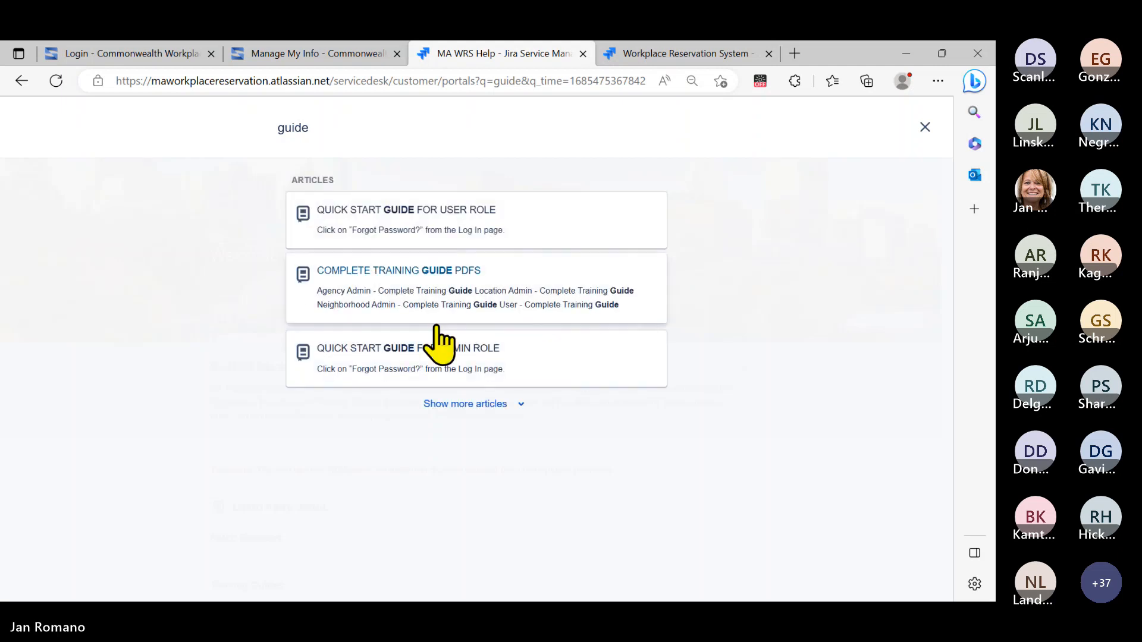
pyautogui.click(442, 274)
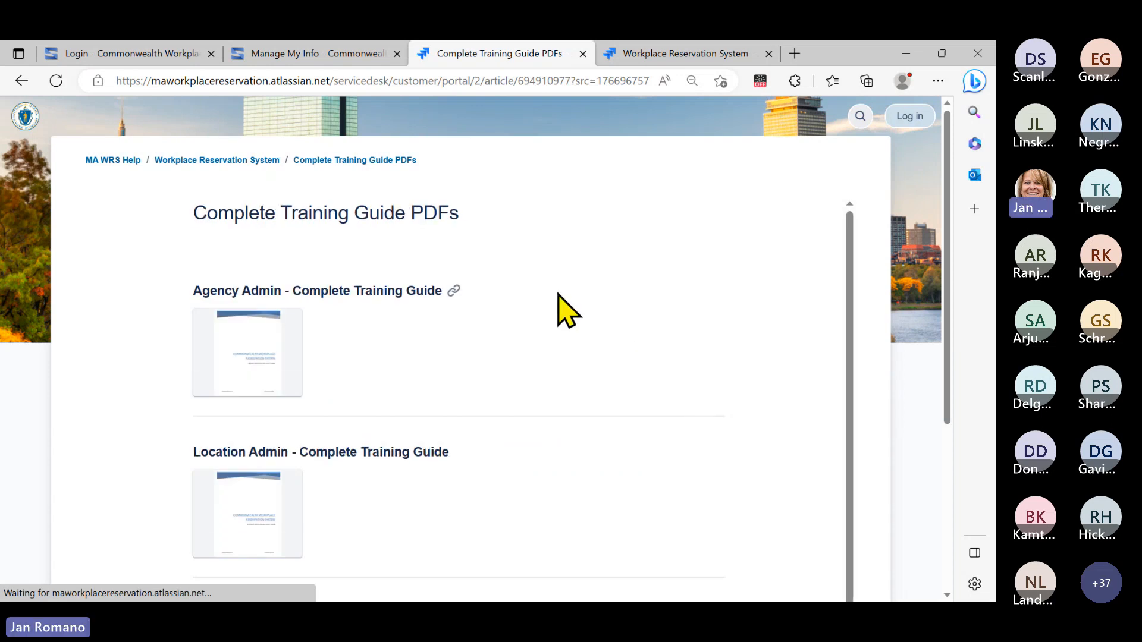
# Look through the complete training guide PDFs offered for the admin and user roles.
pyautogui.scroll(-2, 560, 312)
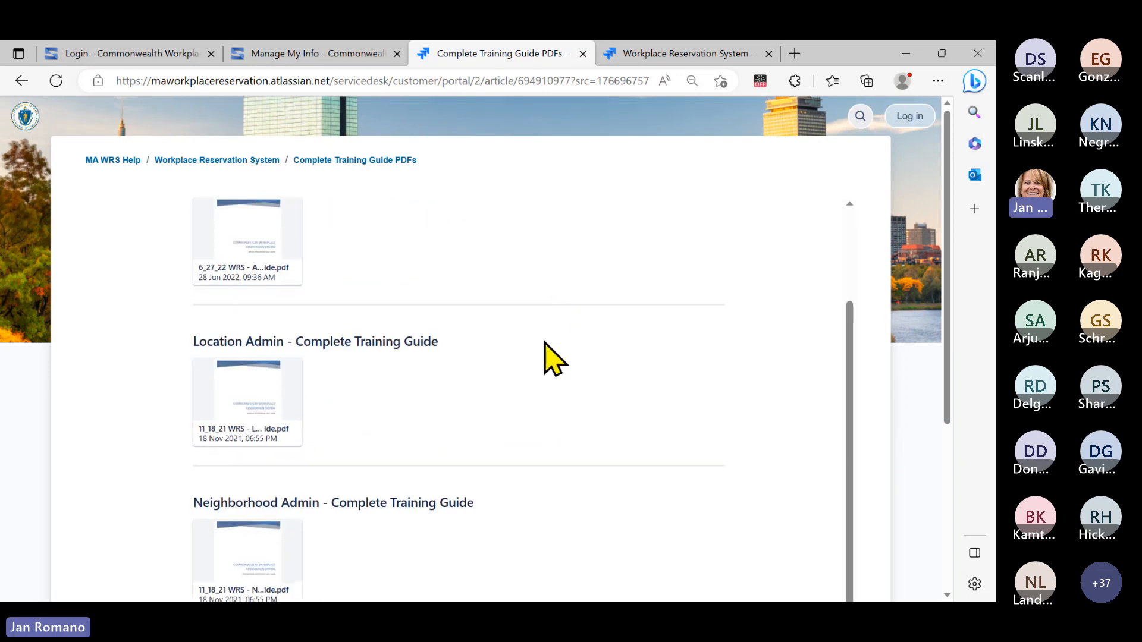
pyautogui.scroll(-5, 546, 352)
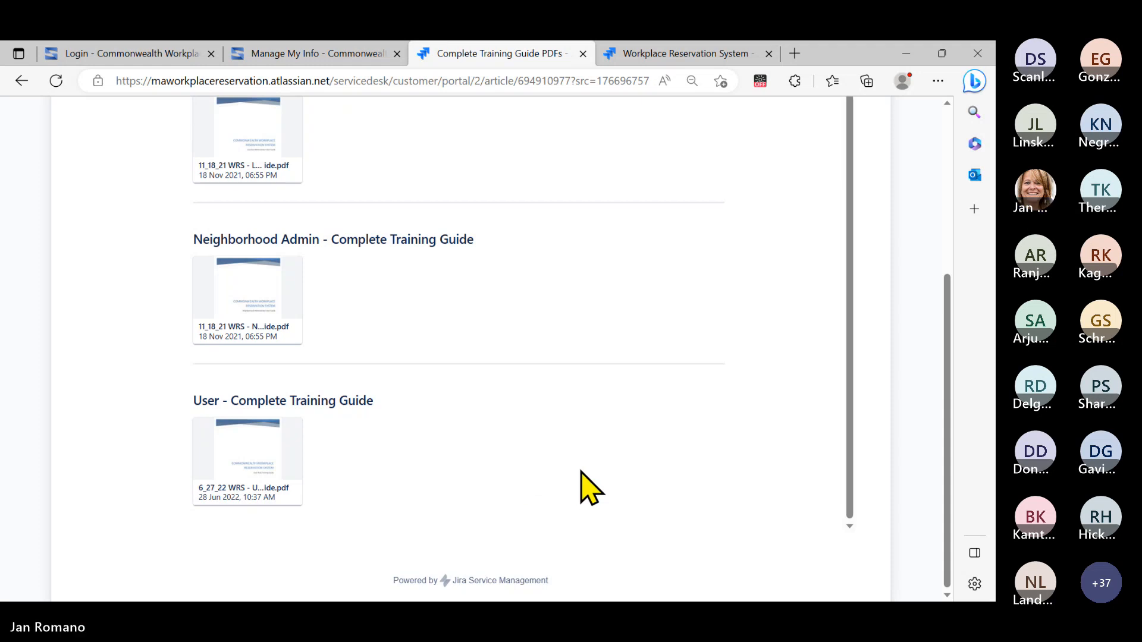
pyautogui.scroll(2, 588, 487)
pyautogui.scroll(4, 589, 479)
pyautogui.scroll(1, 588, 470)
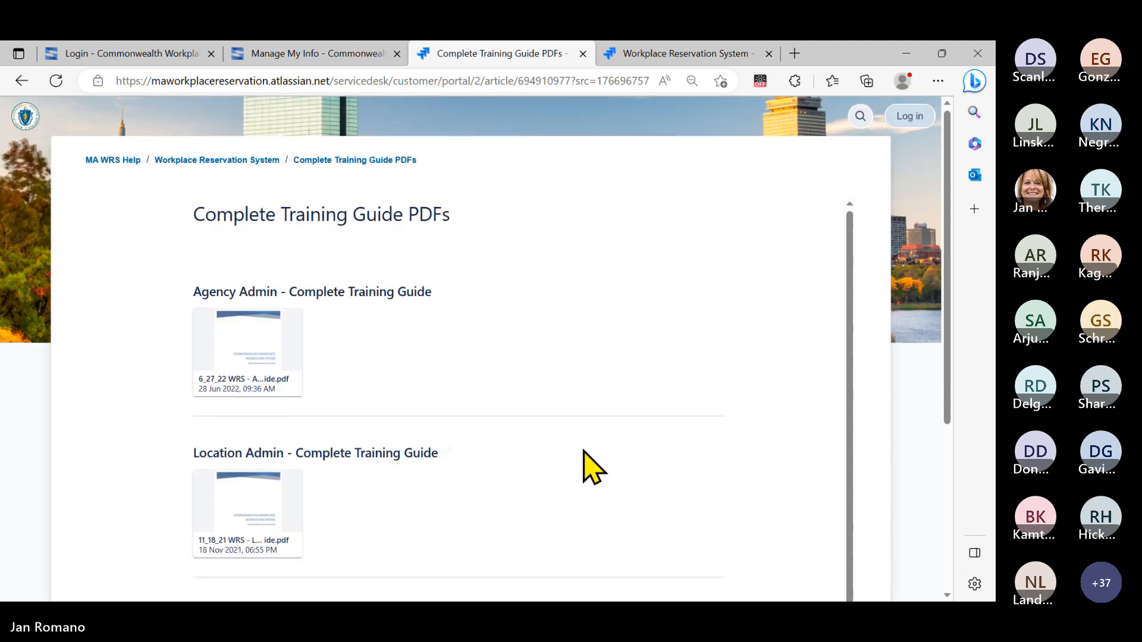
# Show the contact support link in the signed-in reservation site and on the login page, and return to the signed-in site.
pyautogui.moveTo(321, 66)
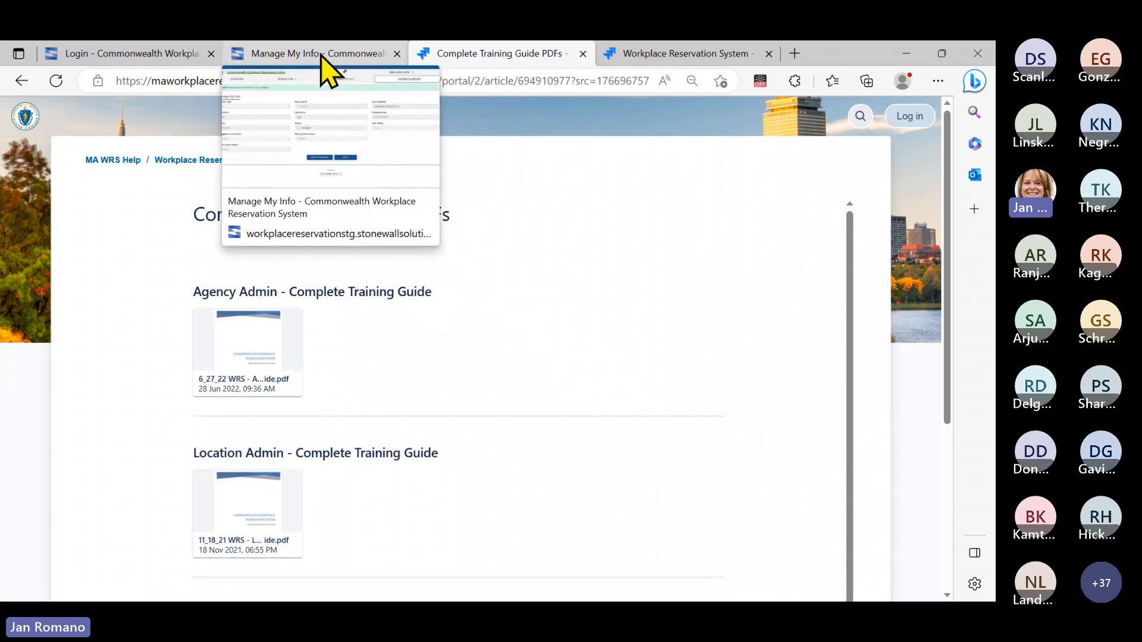
pyautogui.click(324, 54)
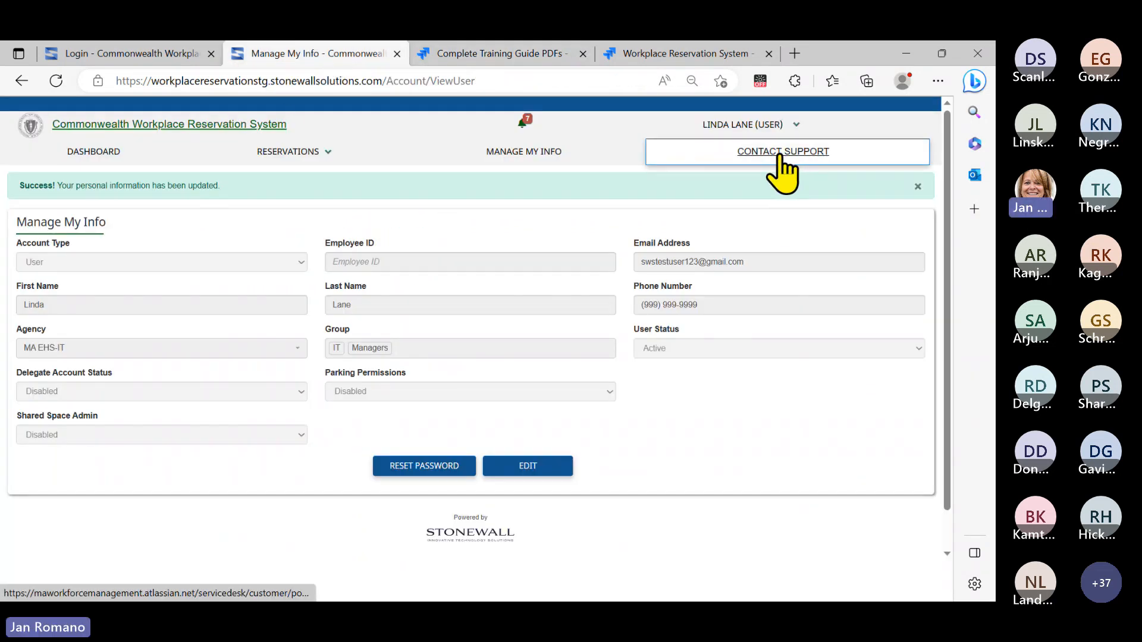
pyautogui.click(165, 52)
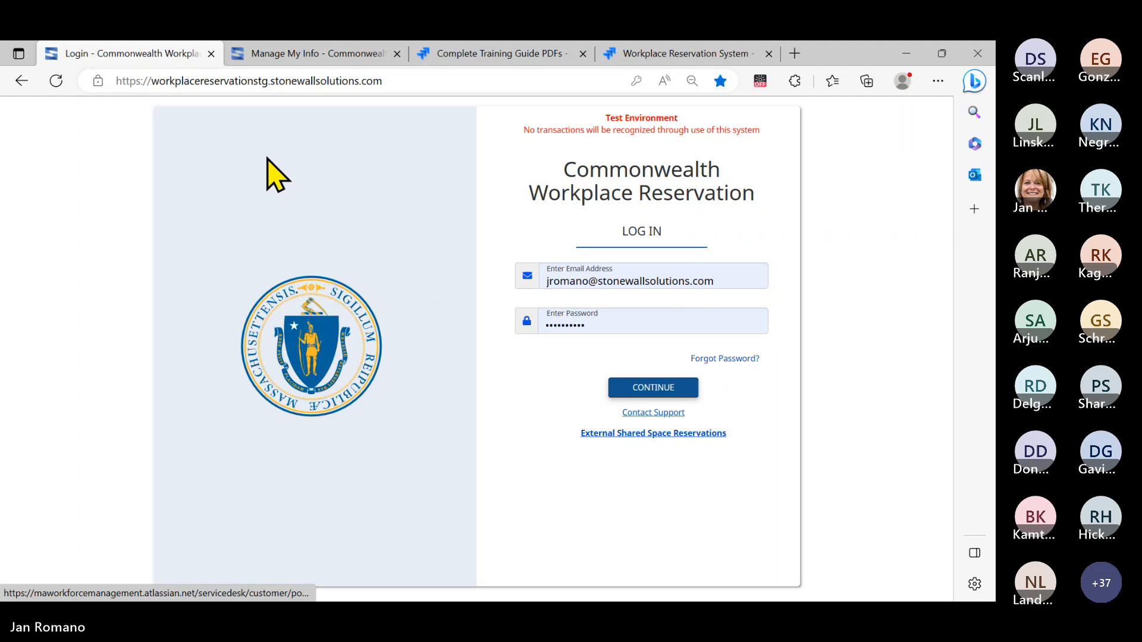
pyautogui.click(297, 52)
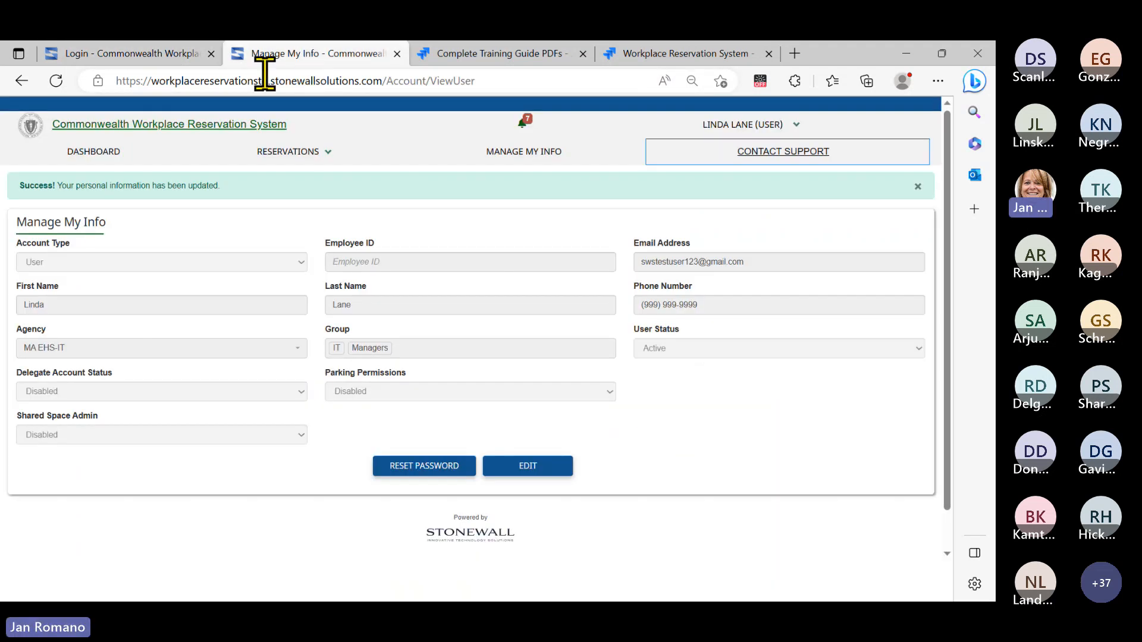
# Go to the dashboard overview and display the available reservation options.
pyautogui.click(90, 153)
pyautogui.click(285, 152)
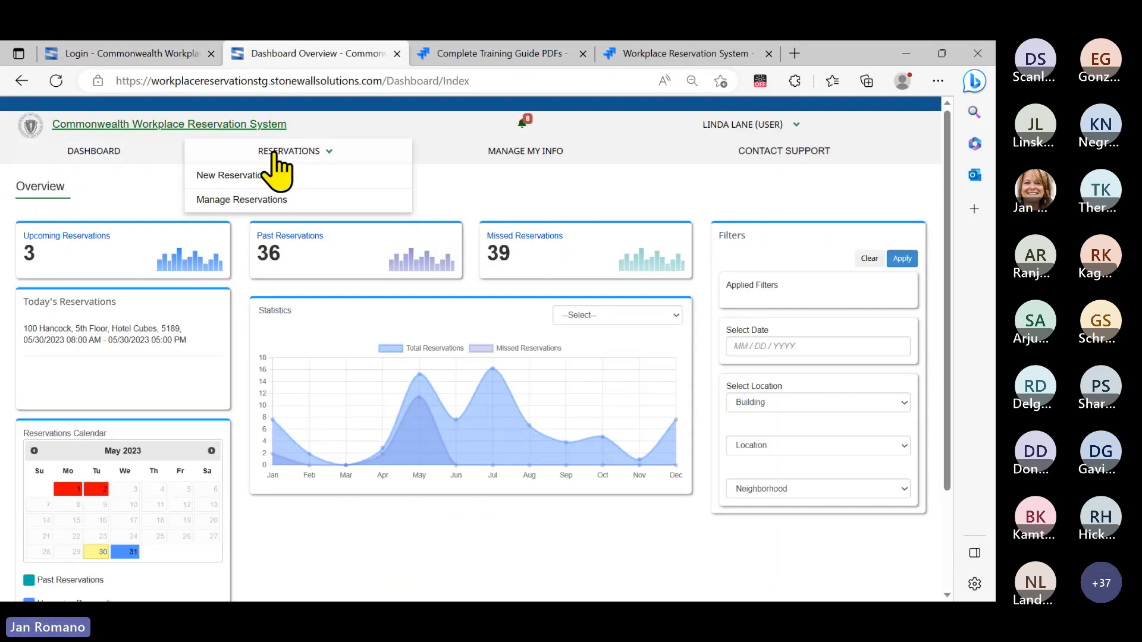